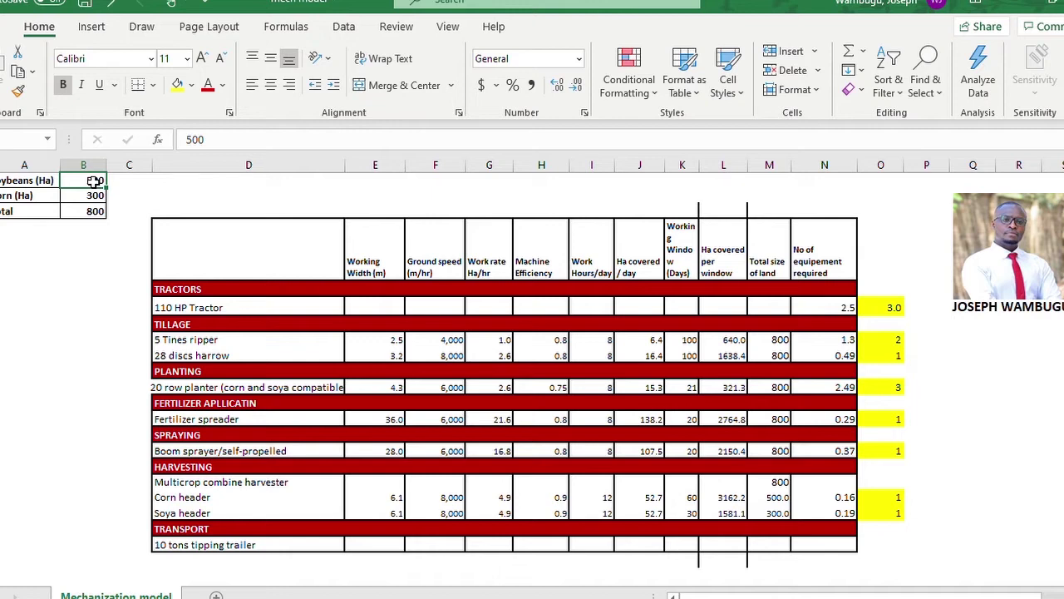
Set the soybeans area to 300 Ha and the corn area to 500 Ha in the land size table.
{"action": "key", "text": "Delete"}
{"action": "type", "text": "300"}
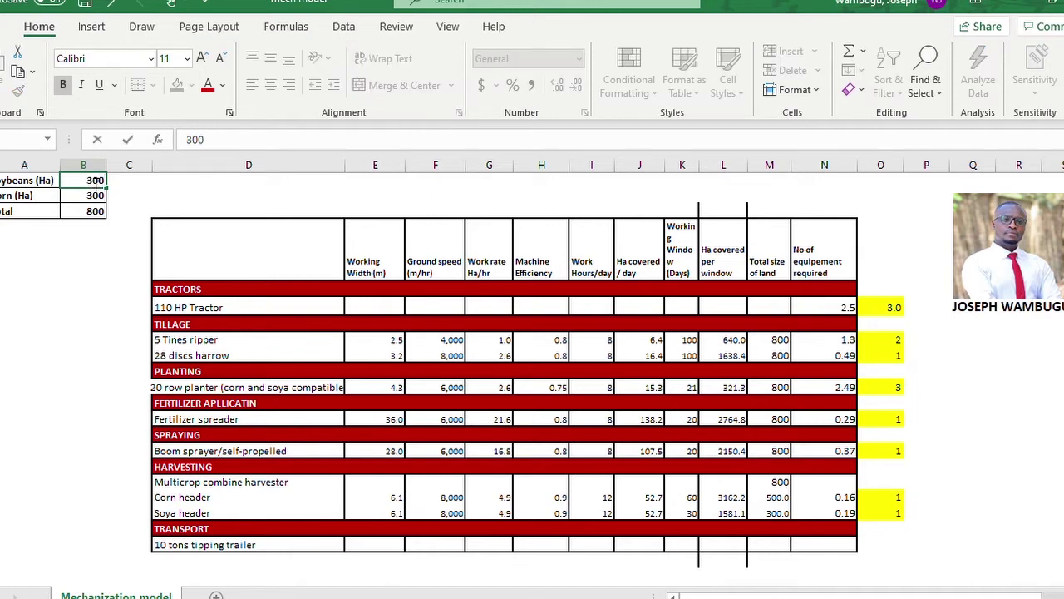
{"action": "key", "text": "Return"}
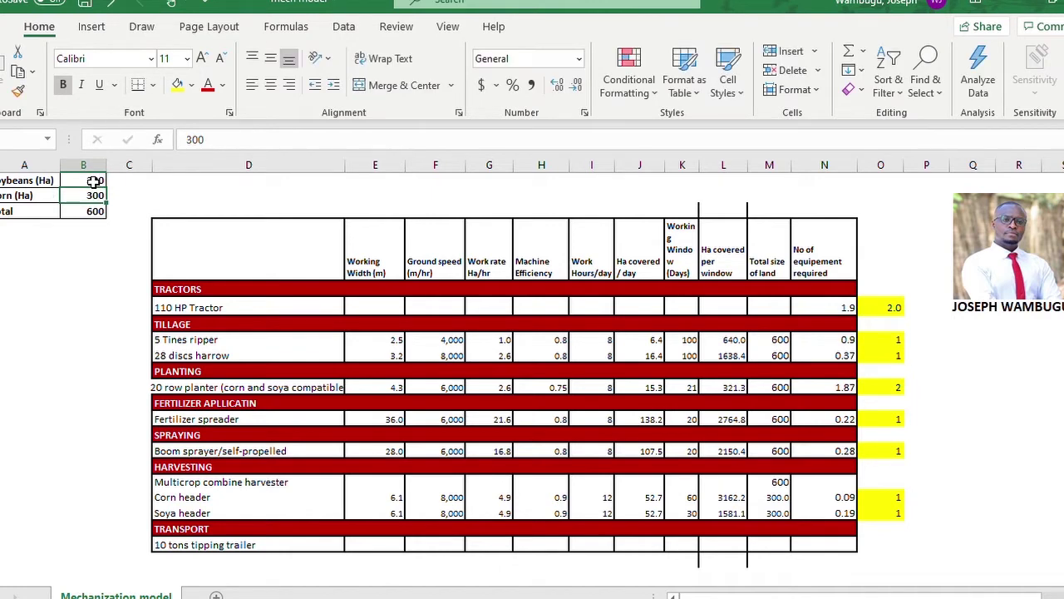
{"action": "type", "text": "500"}
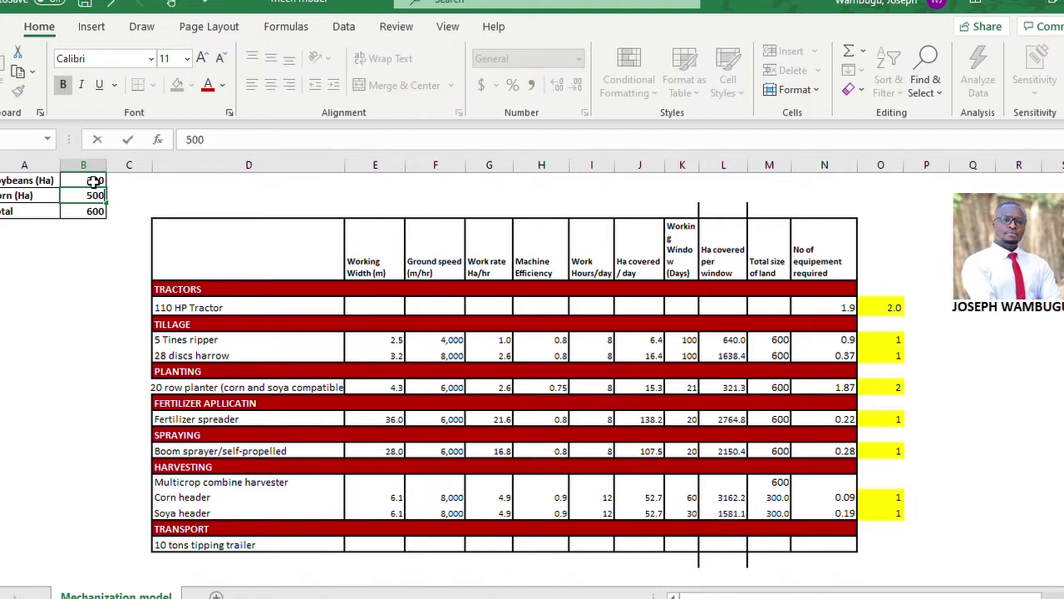
{"action": "key", "text": "Return"}
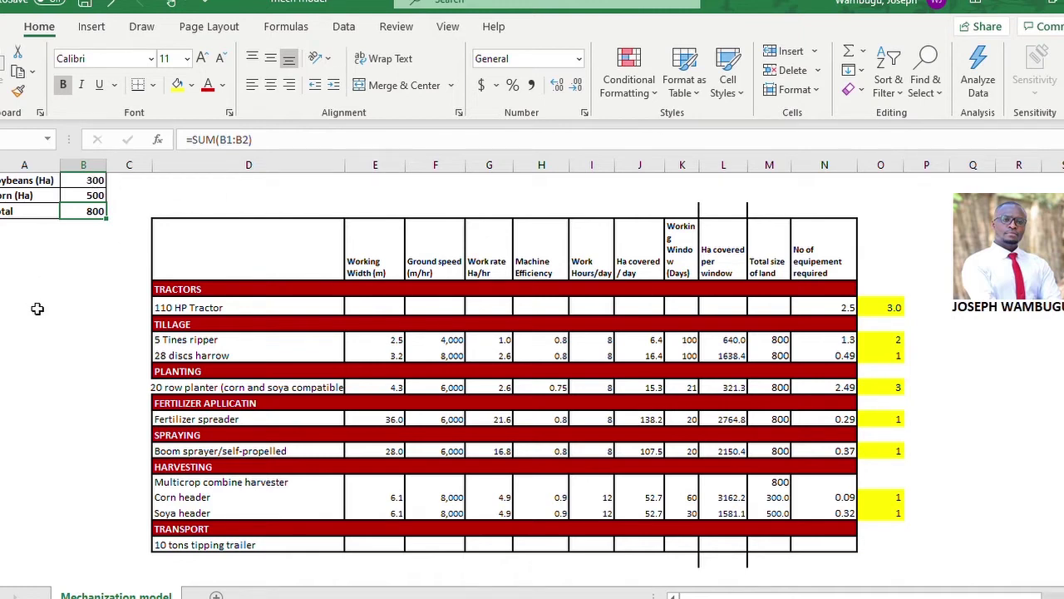
Number the seven section headings from TRACTORS to TRANSPORT 1 to 7 in the column C cells beside them.
{"action": "left_click", "coordinate": [899, 221]}
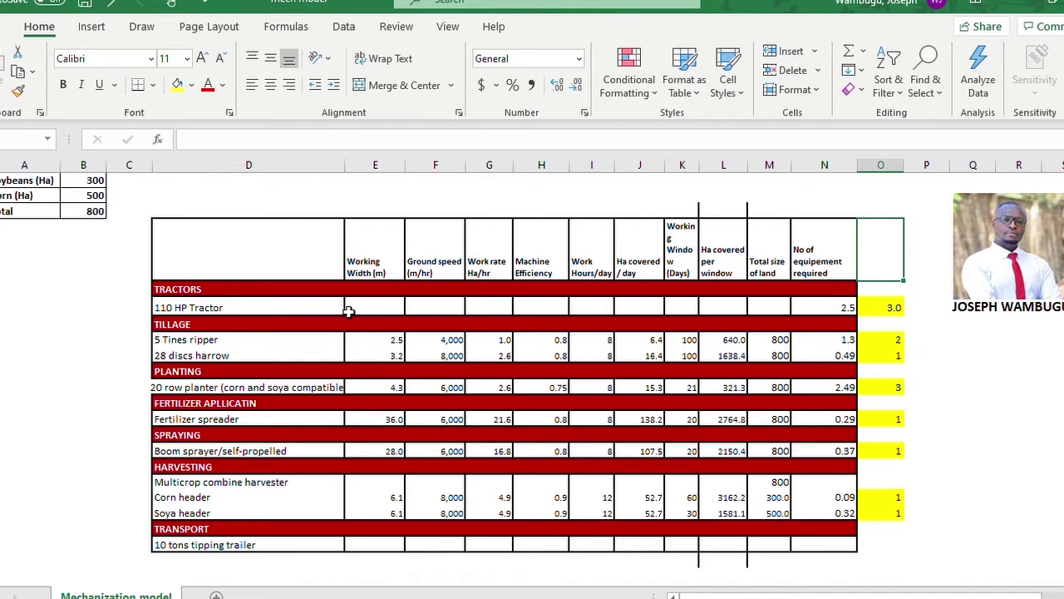
{"action": "left_click", "coordinate": [271, 289]}
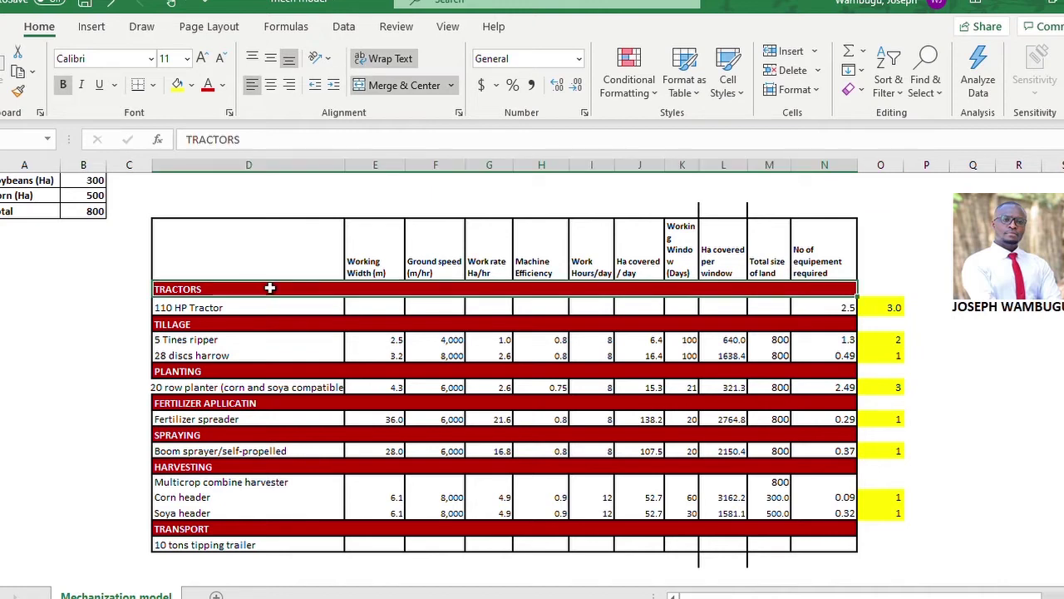
{"action": "left_click", "coordinate": [136, 285]}
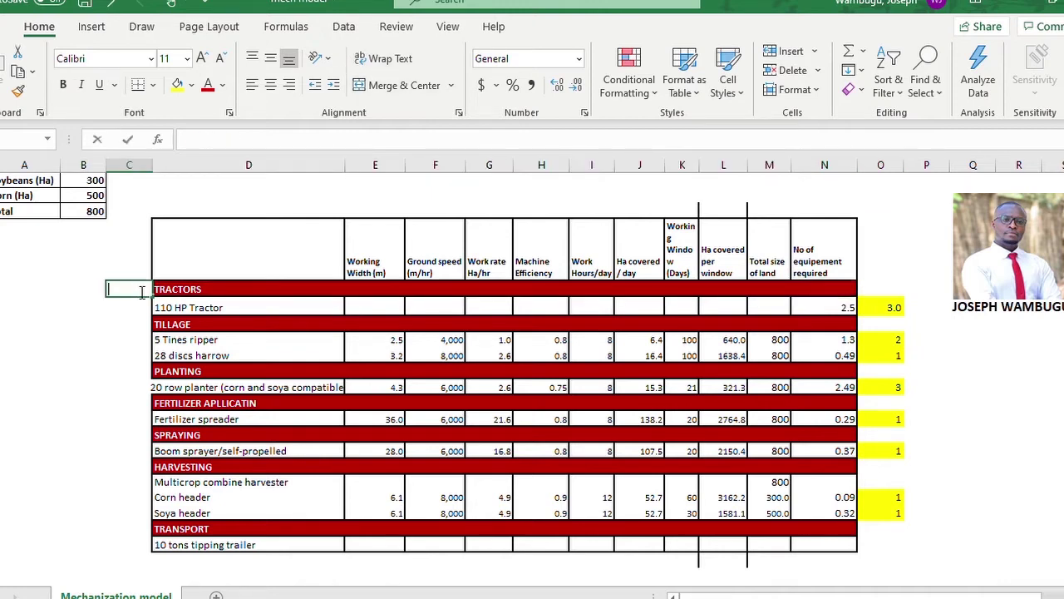
{"action": "type", "text": "1"}
{"action": "left_click", "coordinate": [131, 327]}
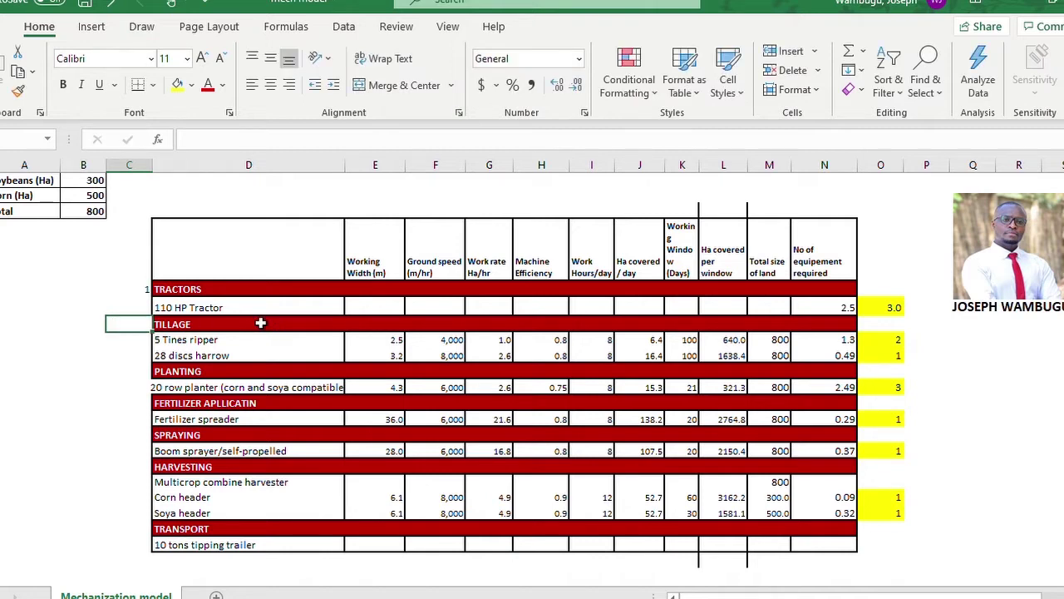
{"action": "type", "text": "2"}
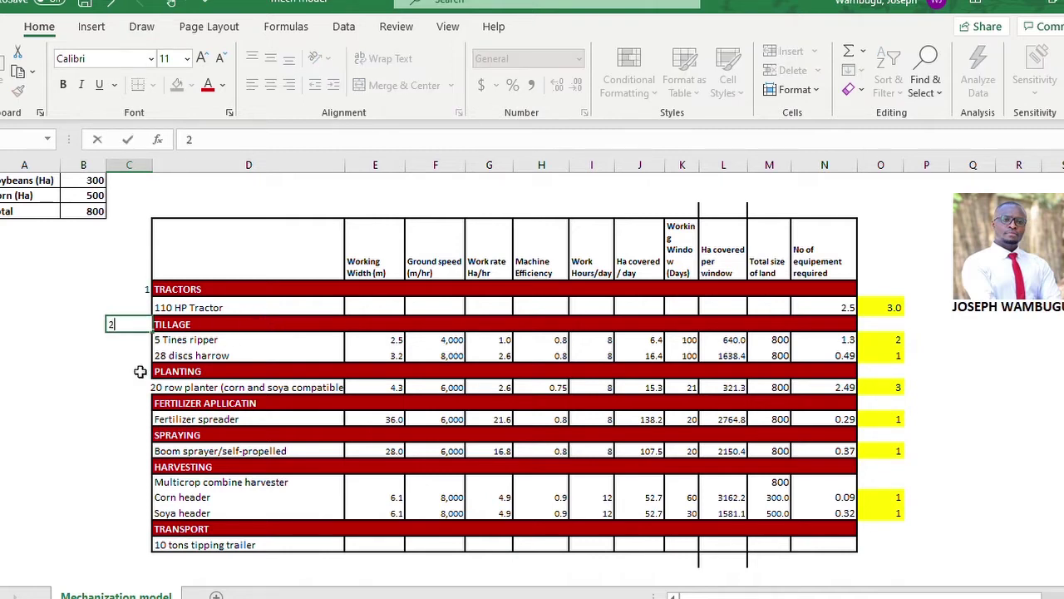
{"action": "left_click", "coordinate": [137, 370]}
{"action": "type", "text": "3"}
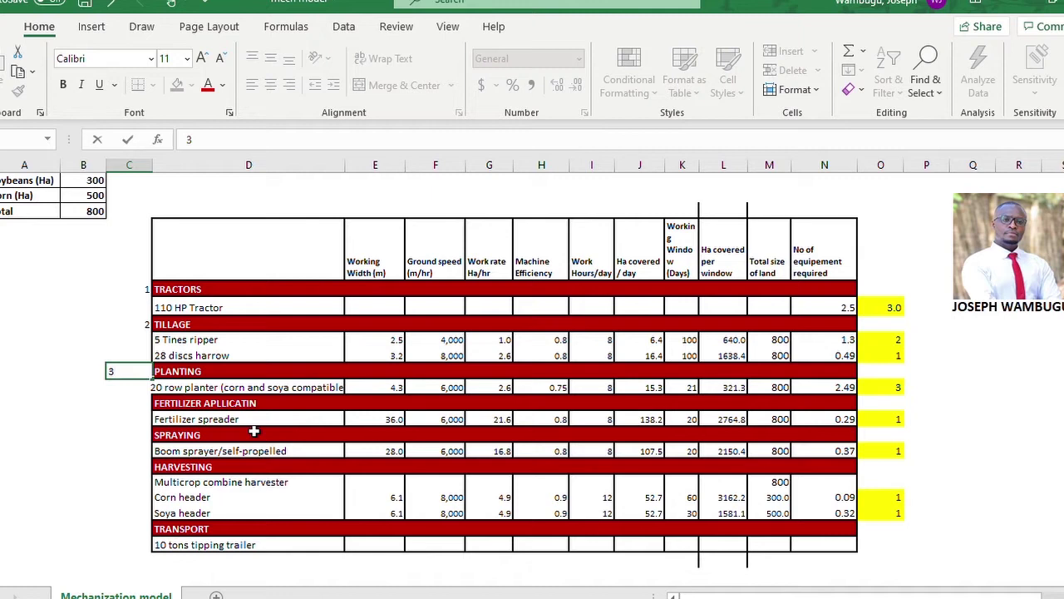
{"action": "left_click", "coordinate": [132, 404]}
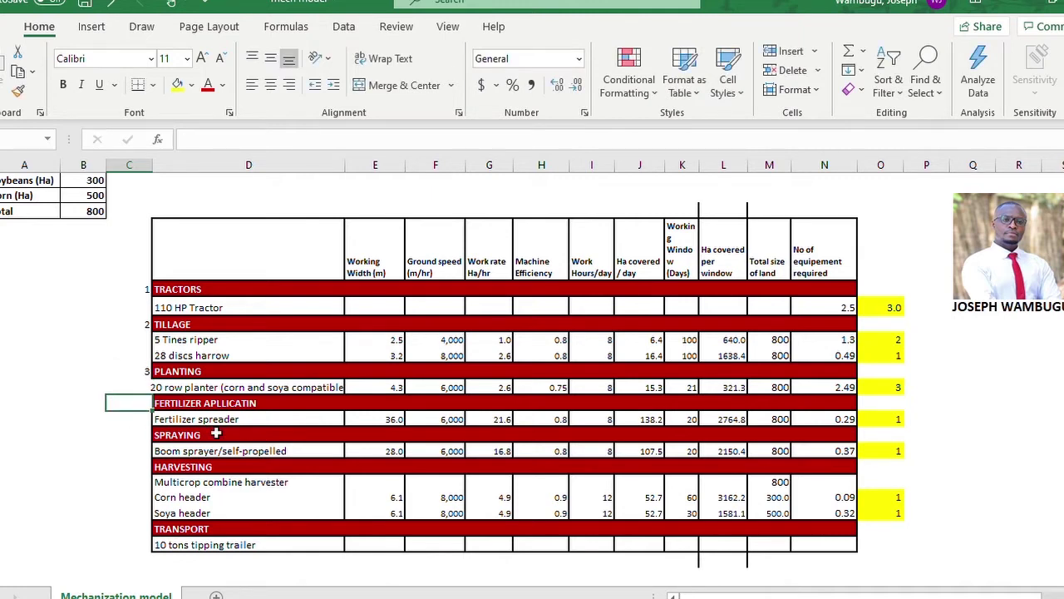
{"action": "type", "text": "4"}
{"action": "left_click", "coordinate": [126, 434]}
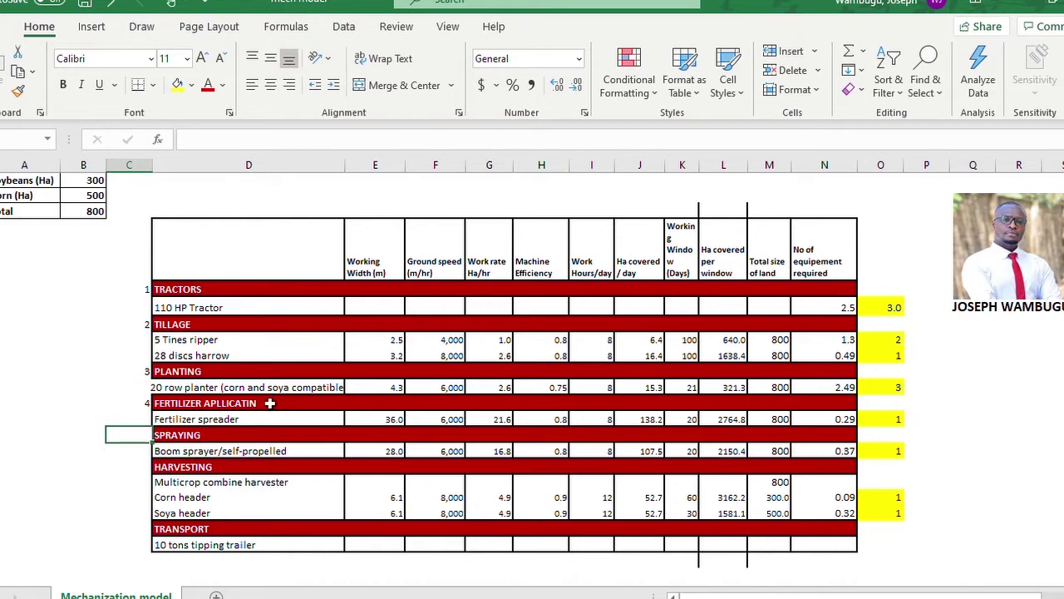
{"action": "type", "text": "5"}
{"action": "left_click", "coordinate": [128, 468]}
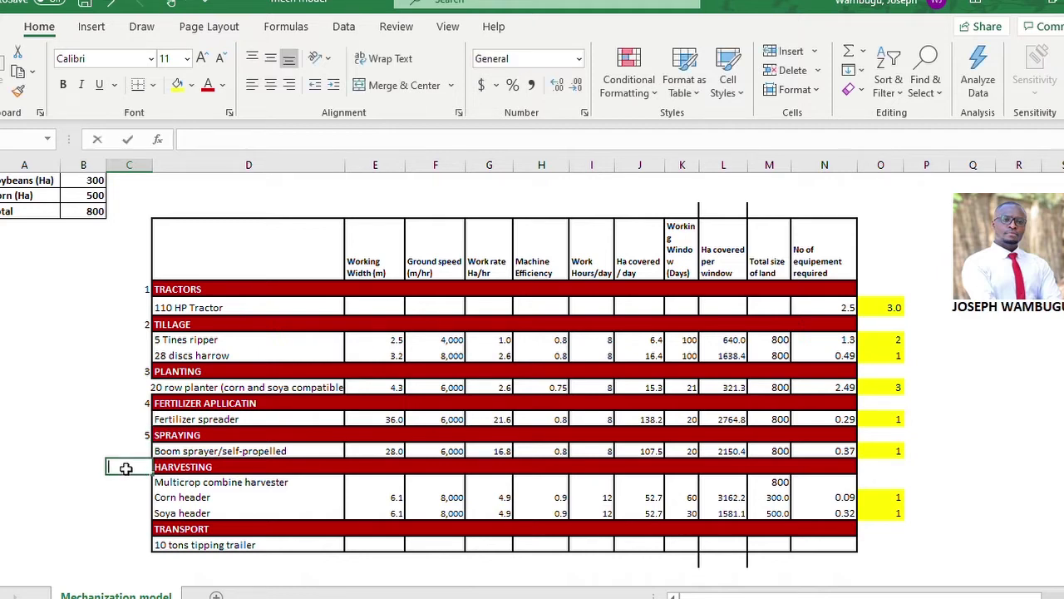
{"action": "type", "text": "6"}
{"action": "left_click", "coordinate": [144, 523]}
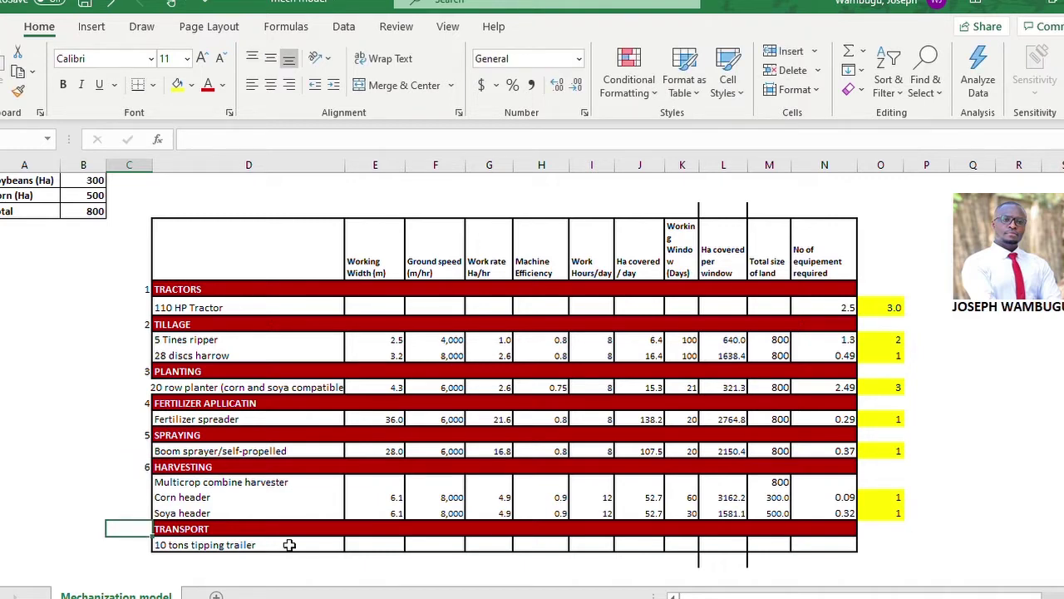
{"action": "type", "text": "7"}
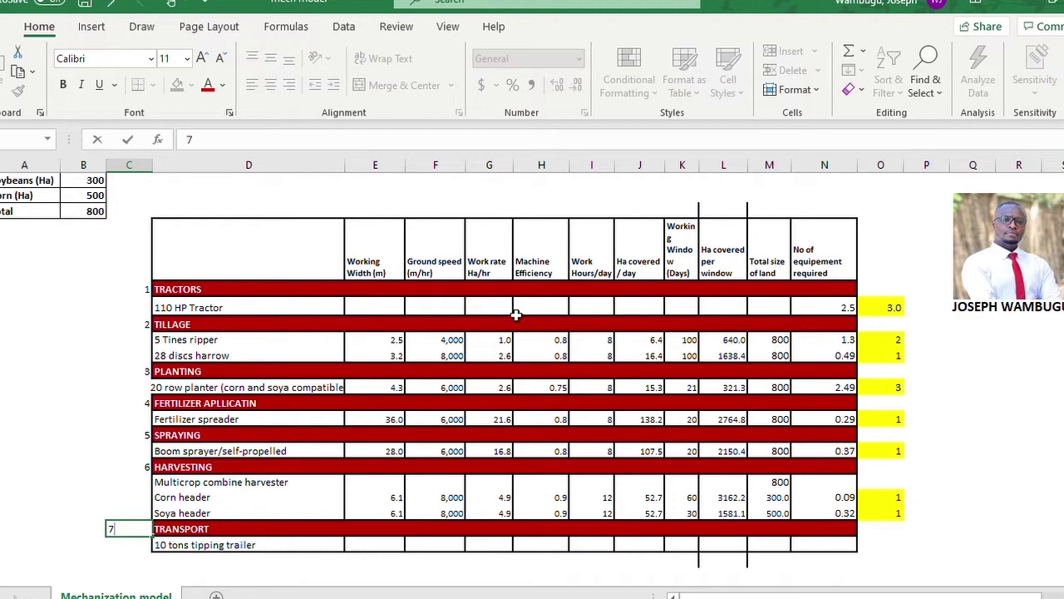
{"action": "left_click", "coordinate": [63, 318]}
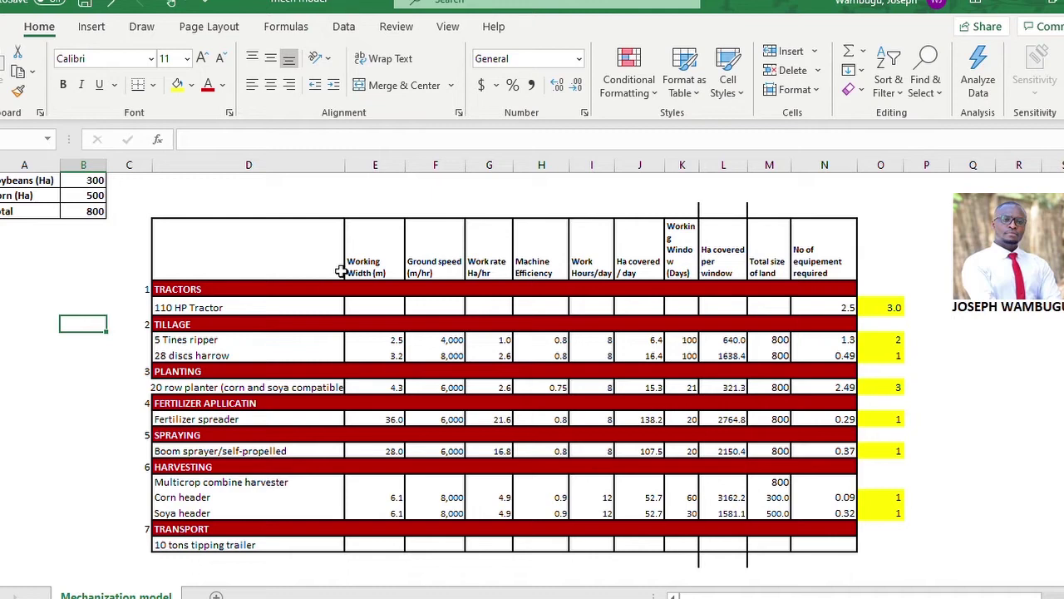
Examine the 5 Tines ripper's working width and ground speed and how they determine its work rate per hour.
{"action": "left_click", "coordinate": [371, 250]}
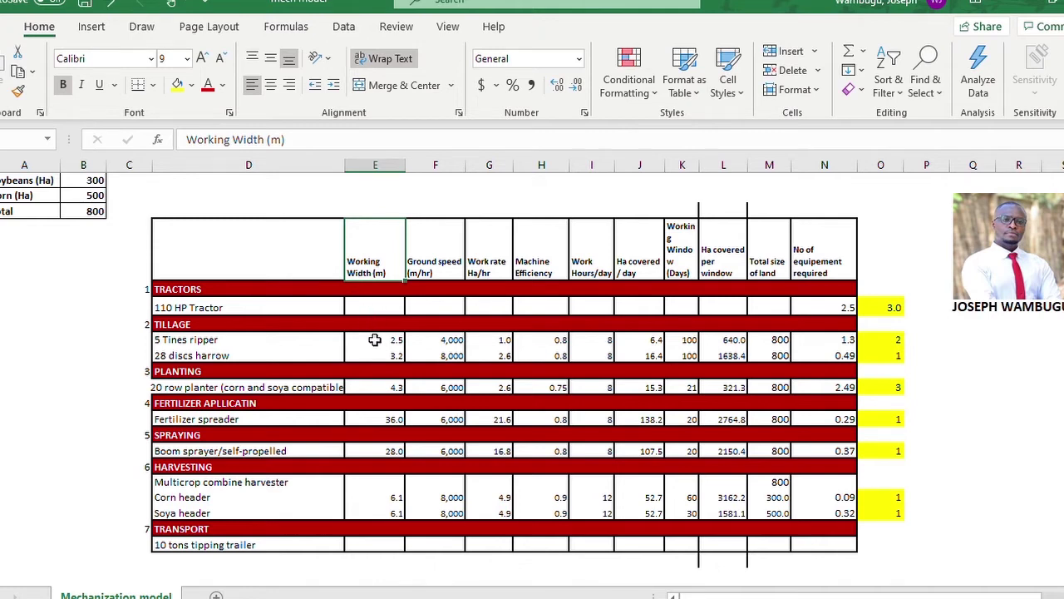
{"action": "left_click", "coordinate": [205, 339]}
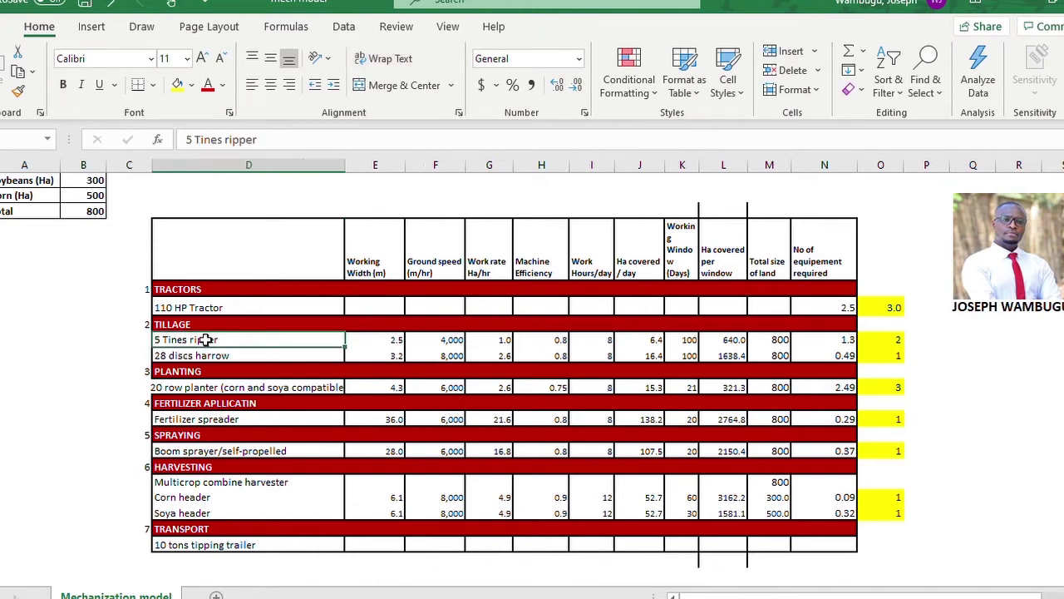
{"action": "left_click", "coordinate": [391, 340]}
{"action": "left_click", "coordinate": [374, 266]}
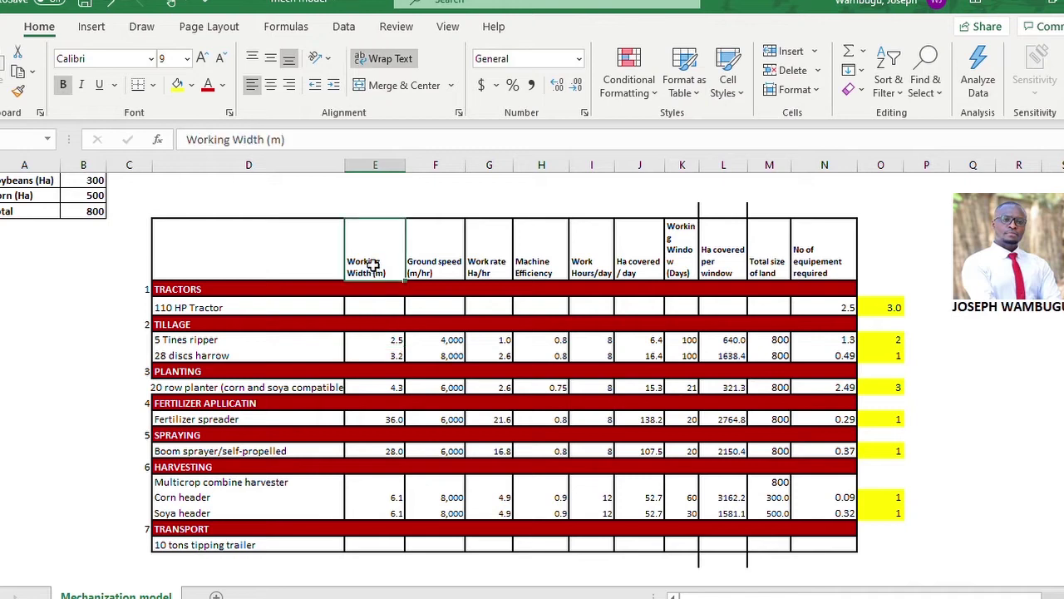
{"action": "left_click", "coordinate": [439, 261]}
{"action": "left_click", "coordinate": [446, 341]}
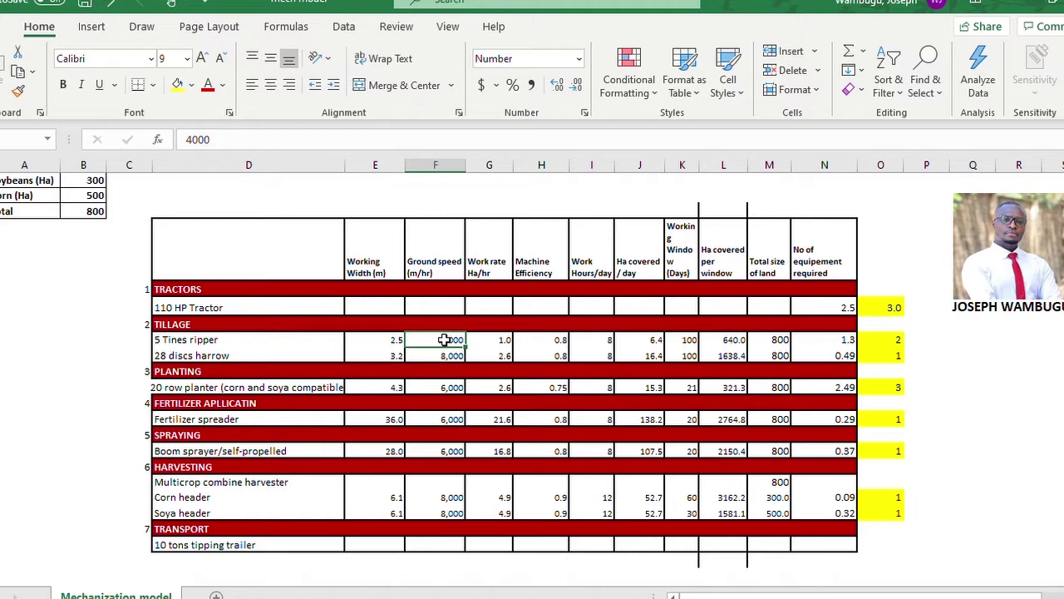
{"action": "left_click", "coordinate": [492, 258]}
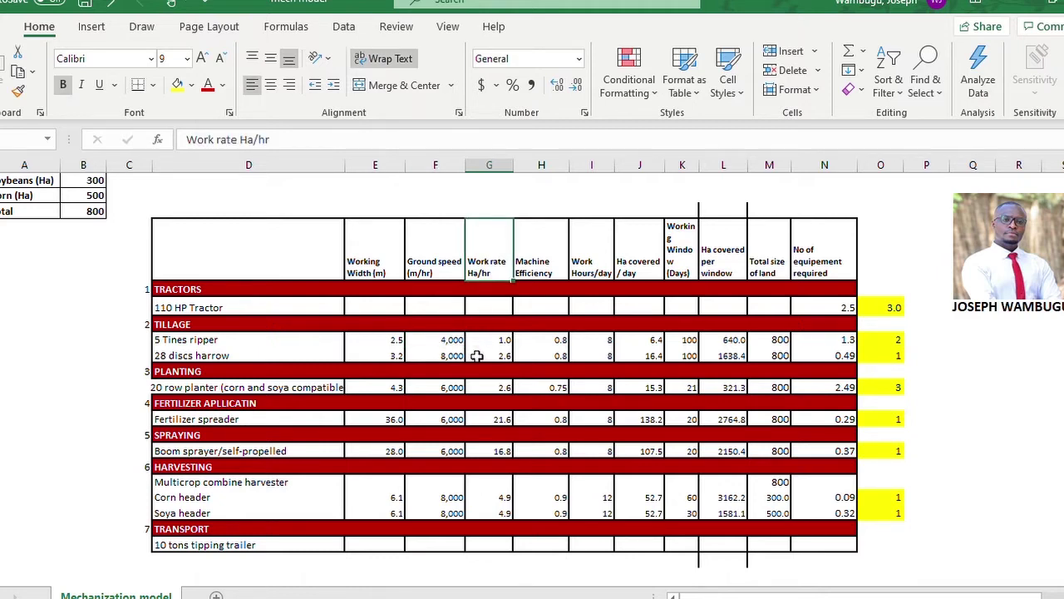
{"action": "left_click", "coordinate": [389, 340]}
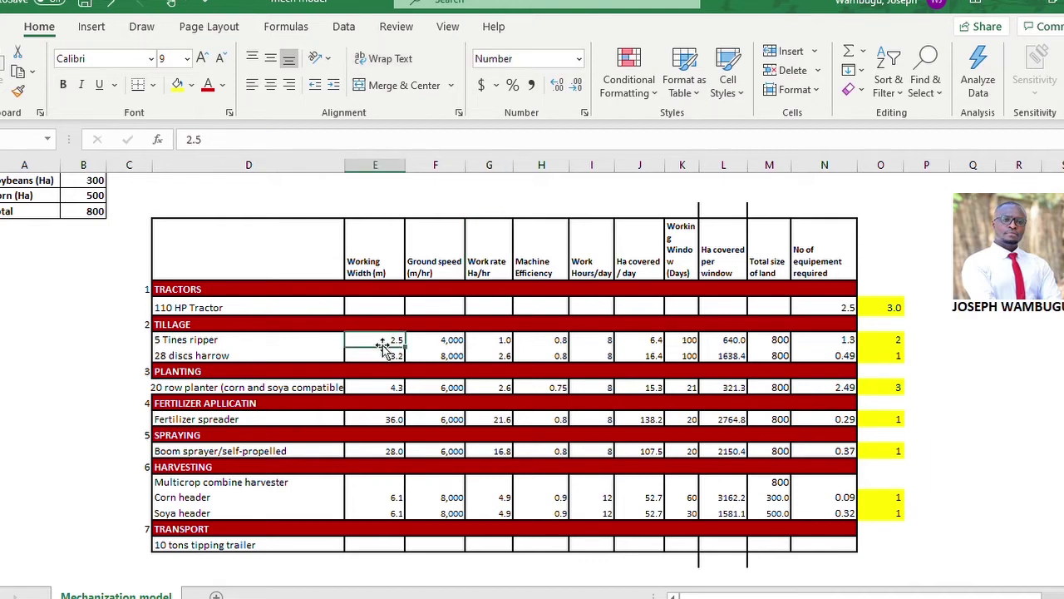
{"action": "left_click", "coordinate": [439, 340]}
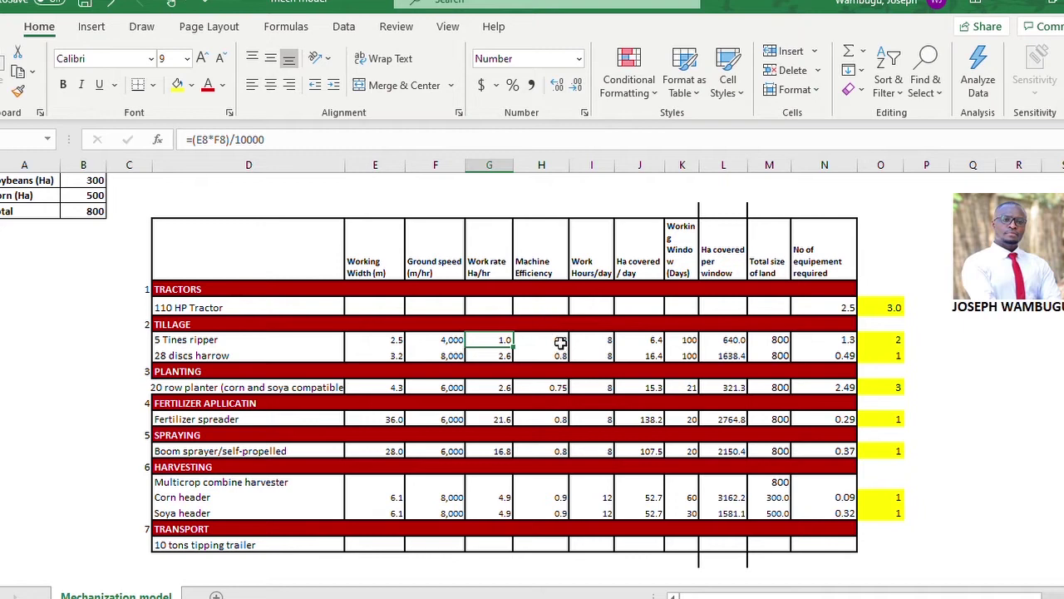
Review the ripper's machine efficiency and work hours per day, and the formula for hectares covered per day.
{"action": "left_click", "coordinate": [556, 342]}
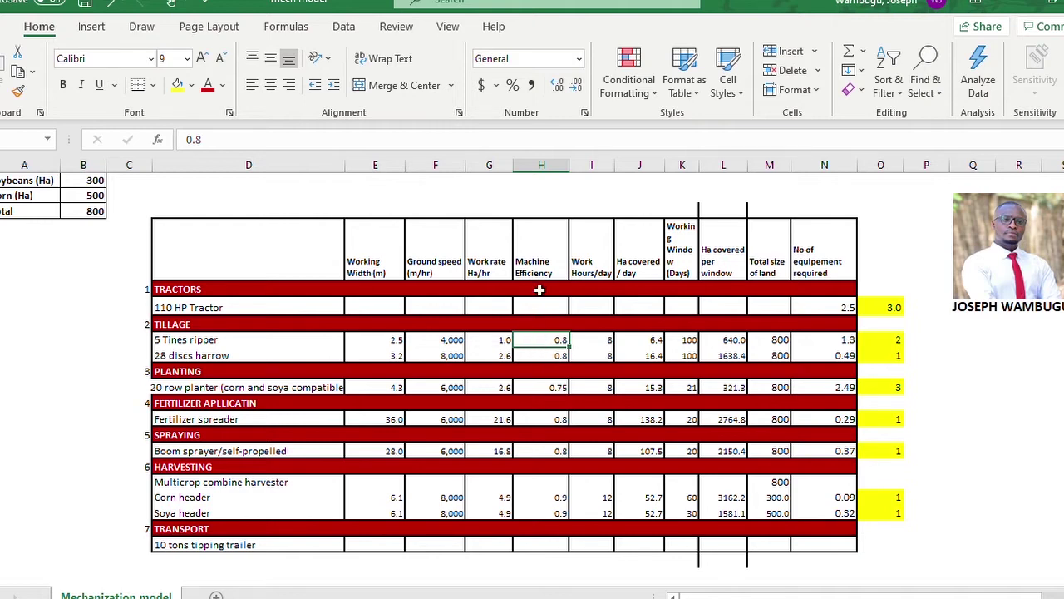
{"action": "left_click", "coordinate": [542, 265]}
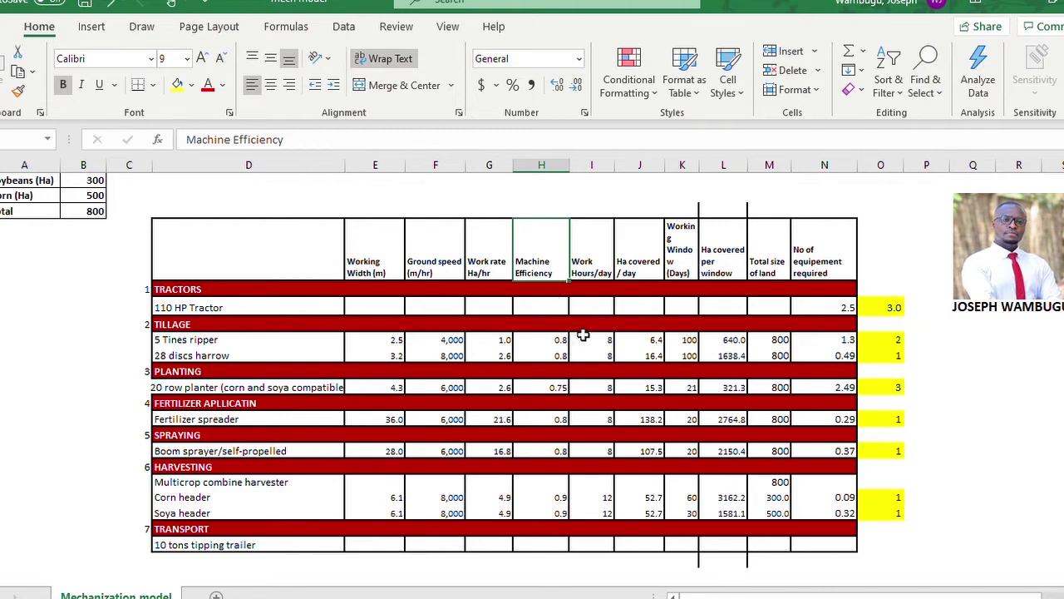
{"action": "left_click", "coordinate": [603, 264]}
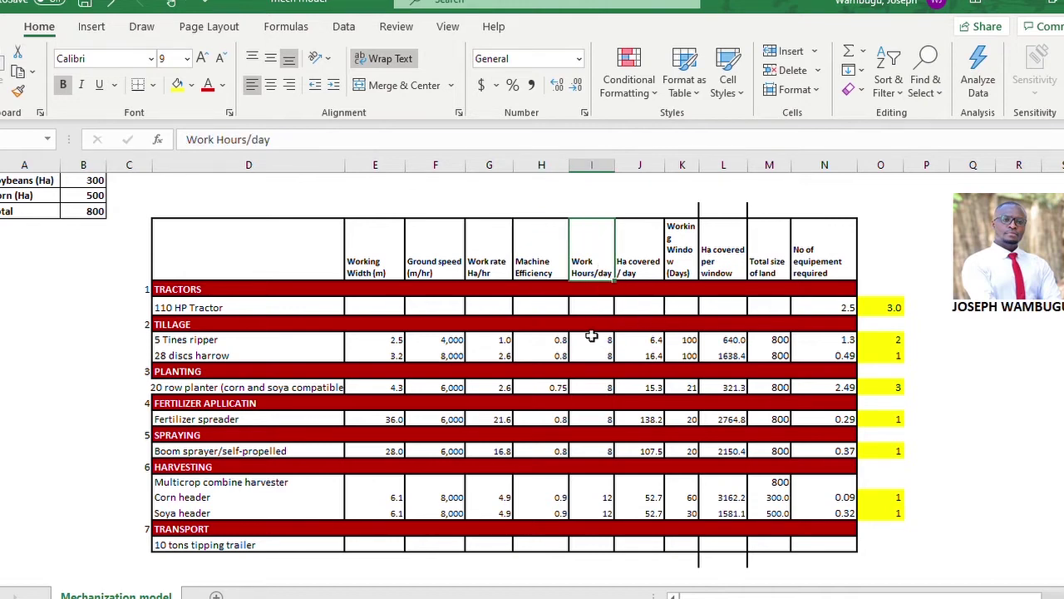
{"action": "left_click", "coordinate": [589, 338]}
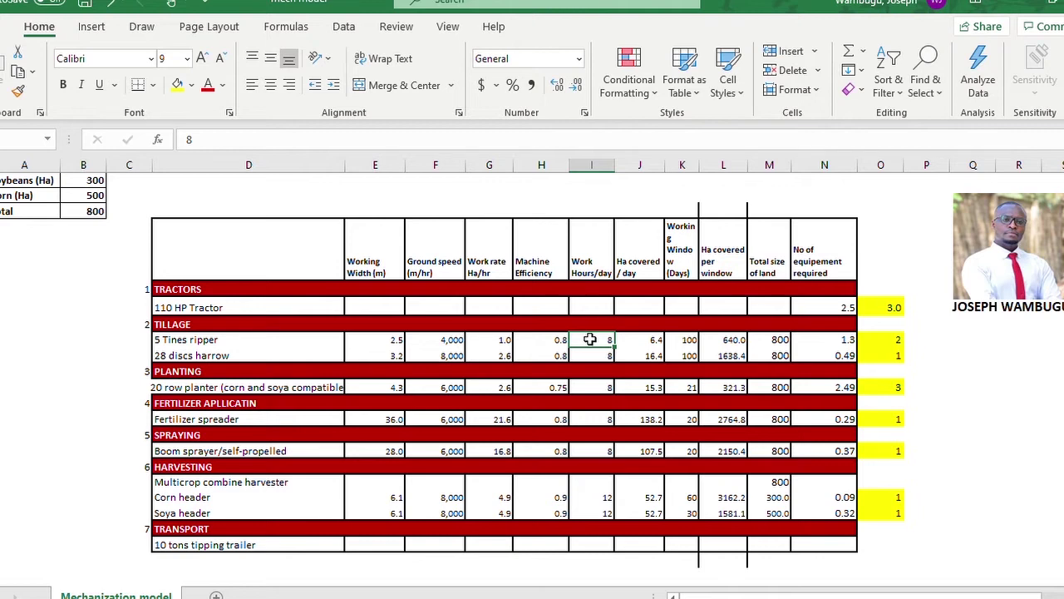
{"action": "left_click", "coordinate": [647, 342]}
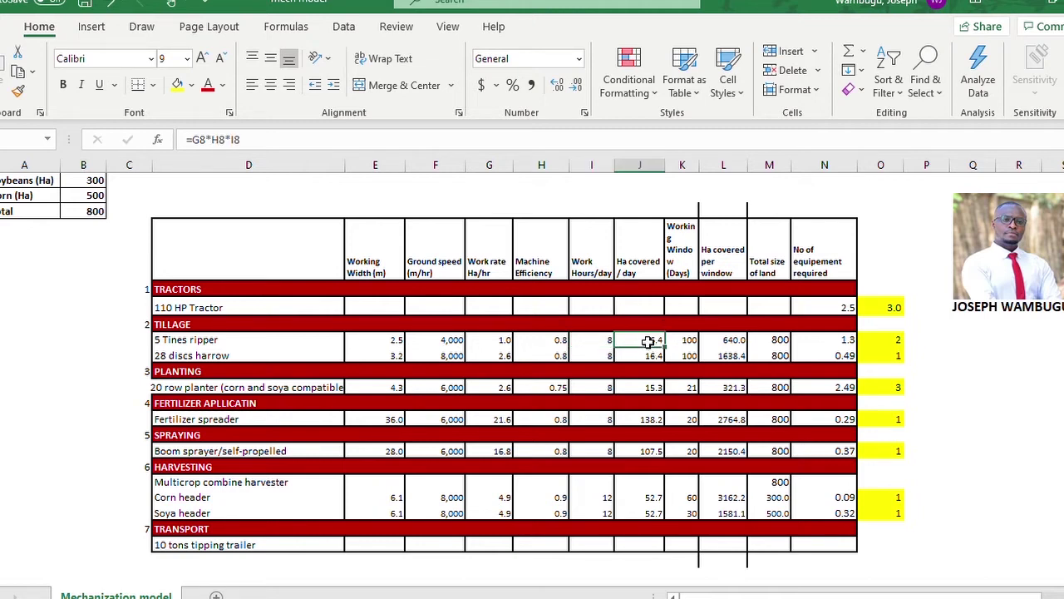
{"action": "left_click", "coordinate": [644, 266]}
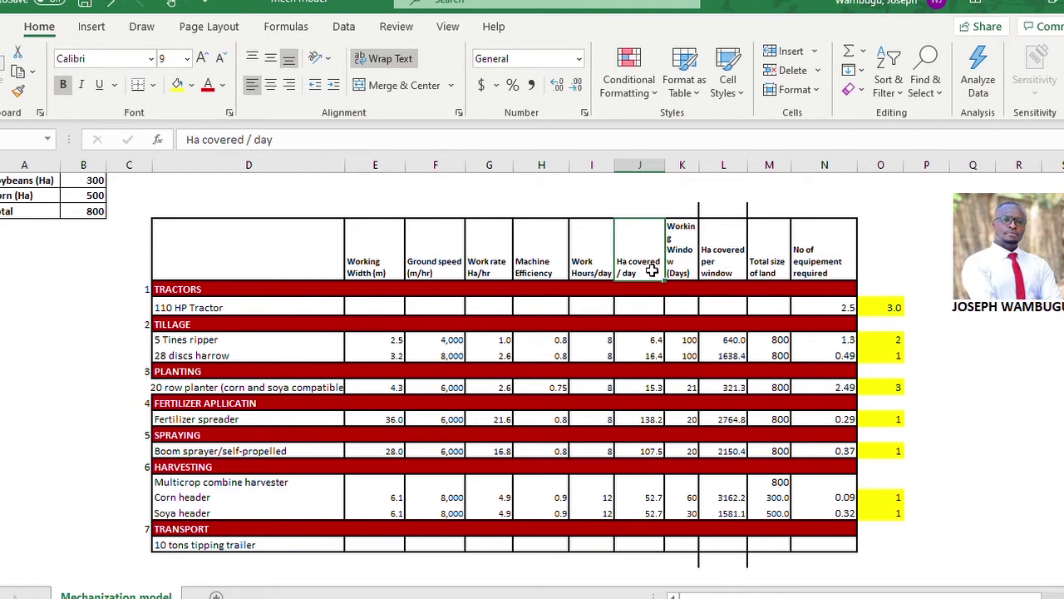
{"action": "left_click", "coordinate": [655, 342]}
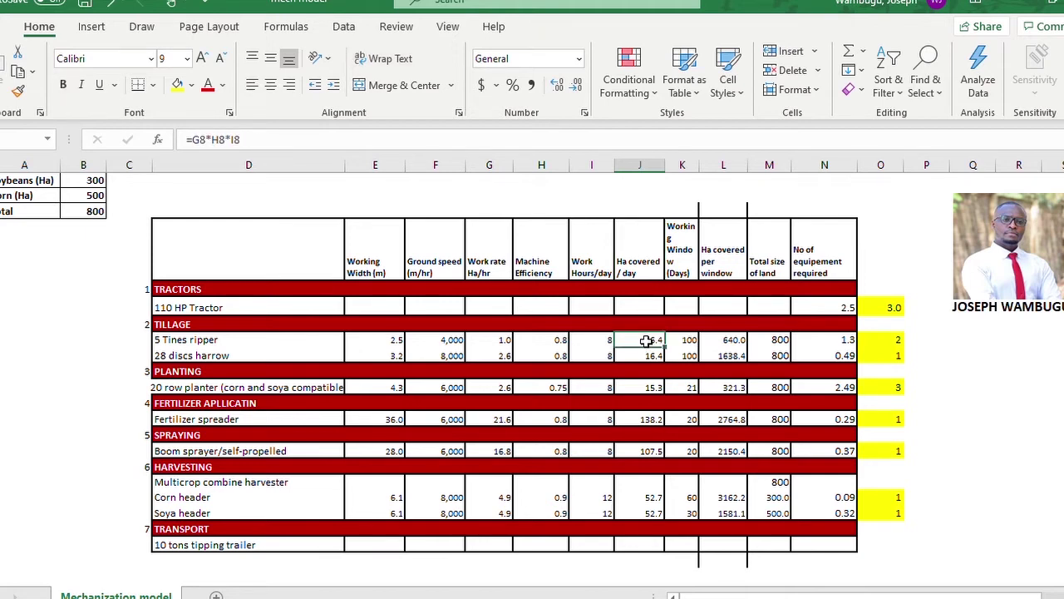
{"action": "left_click", "coordinate": [639, 270]}
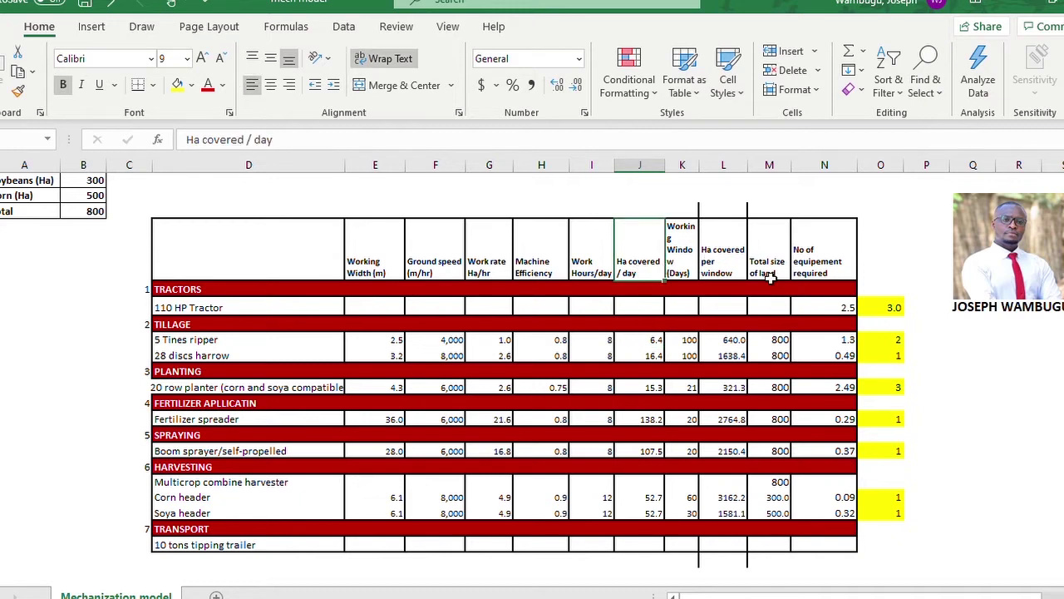
Inspect the ripper's working window in days and the formula for hectares covered per window.
{"action": "left_click", "coordinate": [683, 249]}
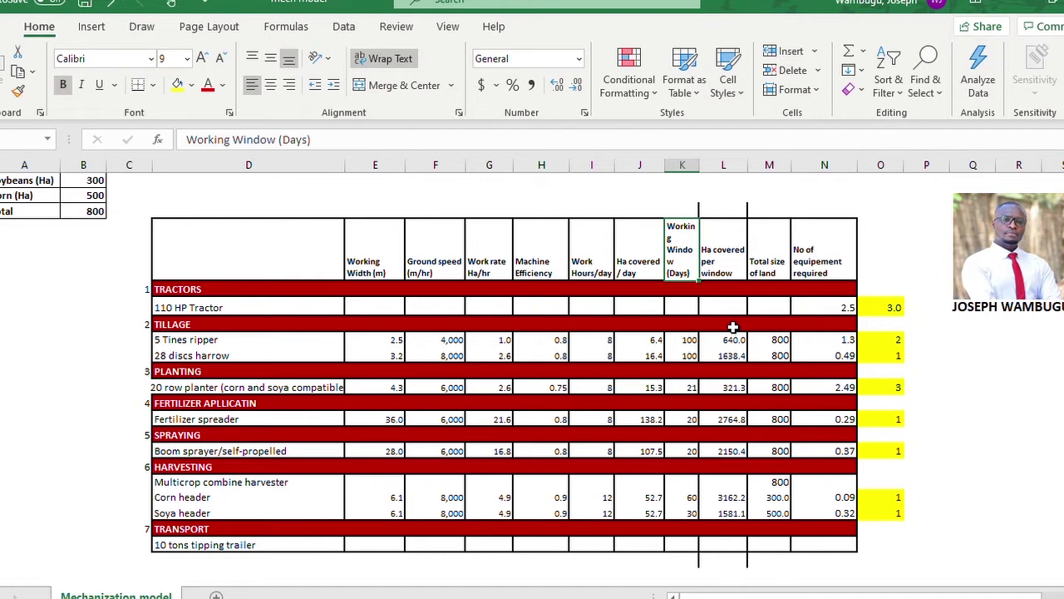
{"action": "left_click", "coordinate": [684, 341]}
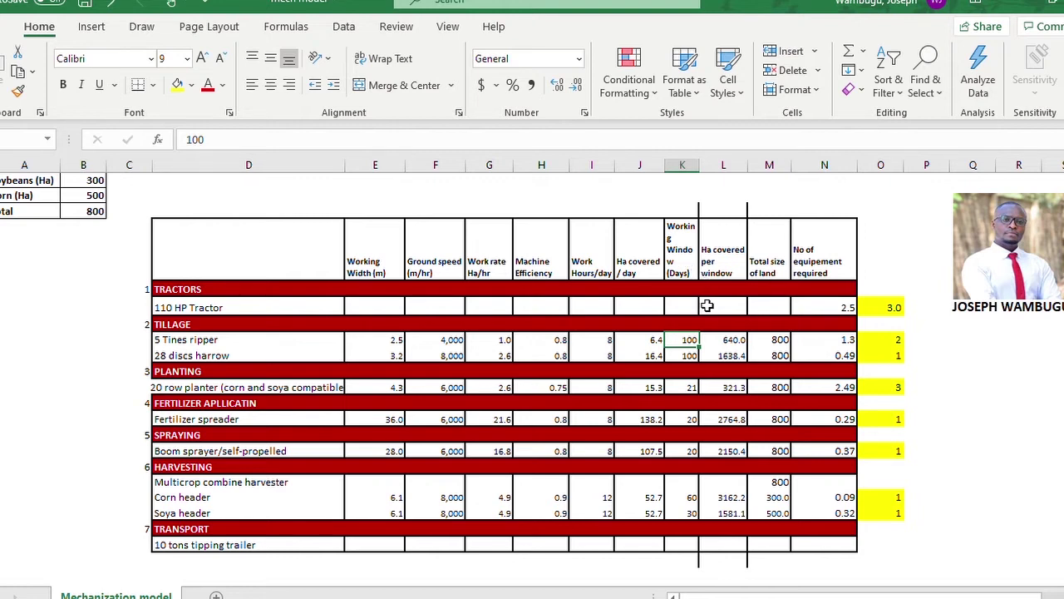
{"action": "left_click", "coordinate": [736, 264]}
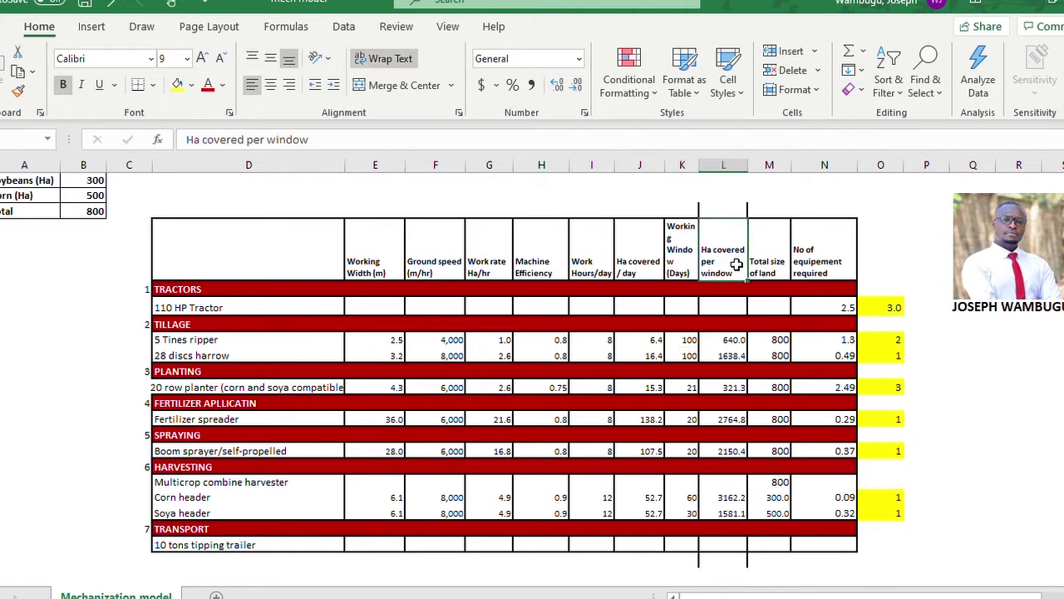
{"action": "left_click", "coordinate": [728, 341]}
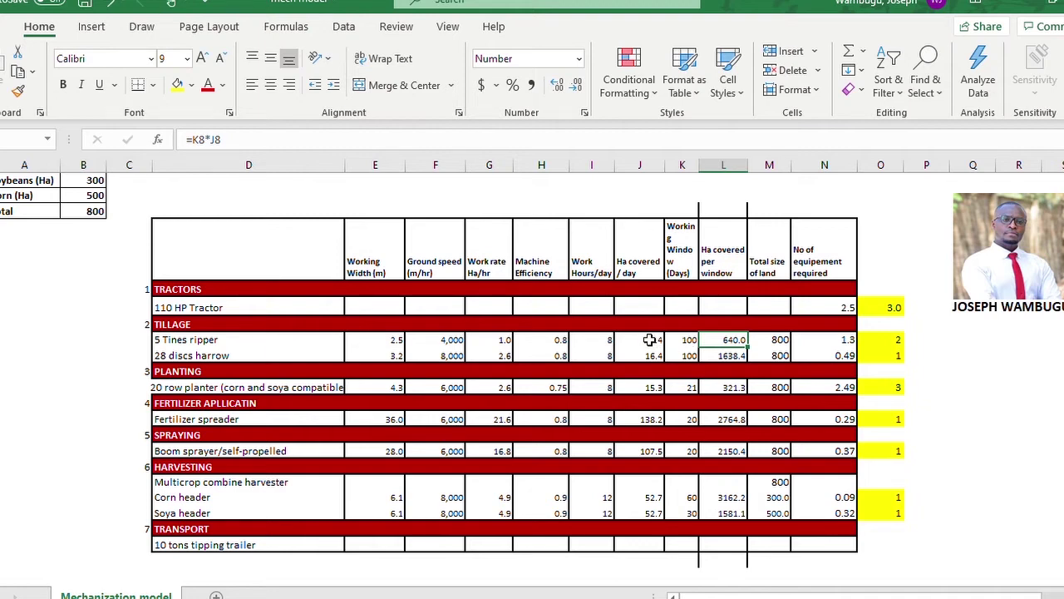
Recheck how the 5 Tines ripper's hectares covered per day and working window days feed its hectares covered per window.
{"action": "left_click", "coordinate": [649, 339]}
{"action": "left_click", "coordinate": [691, 341]}
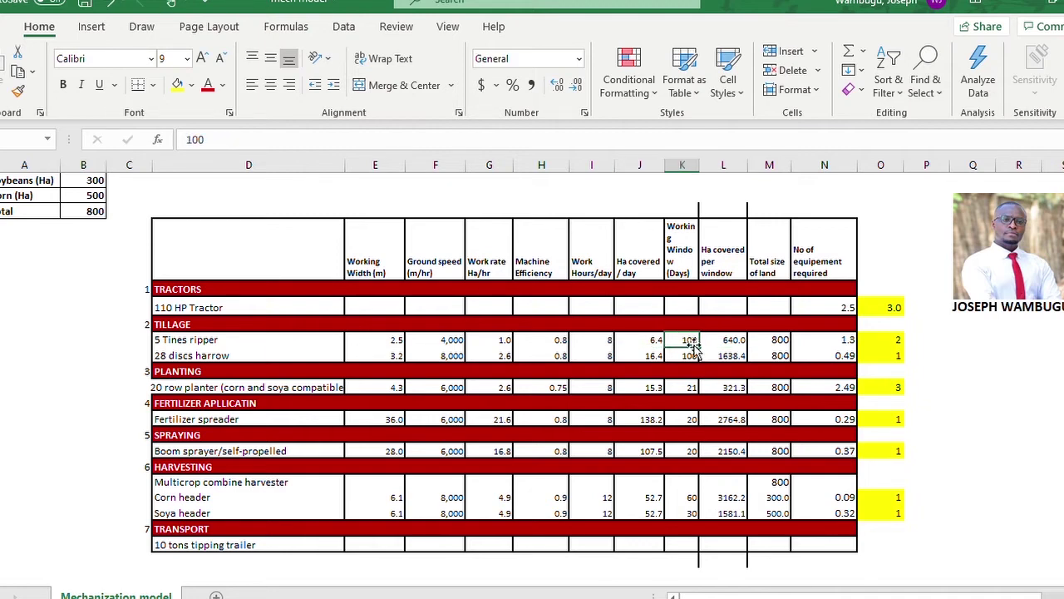
{"action": "left_click", "coordinate": [723, 341]}
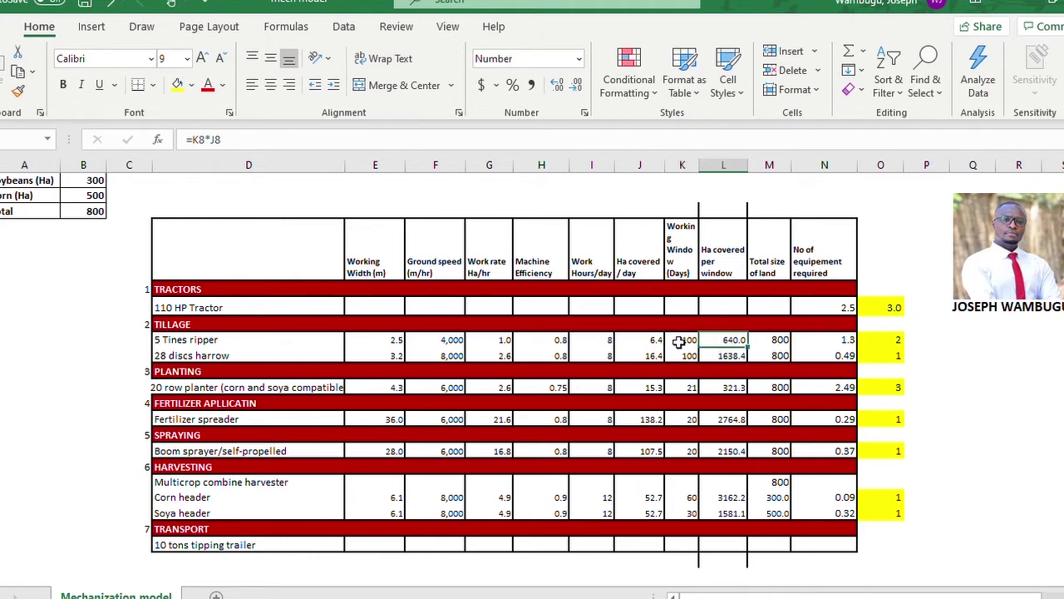
Examine the source of the ripper's total size of land and compare it with its working window and hectares covered per window.
{"action": "left_click", "coordinate": [771, 340]}
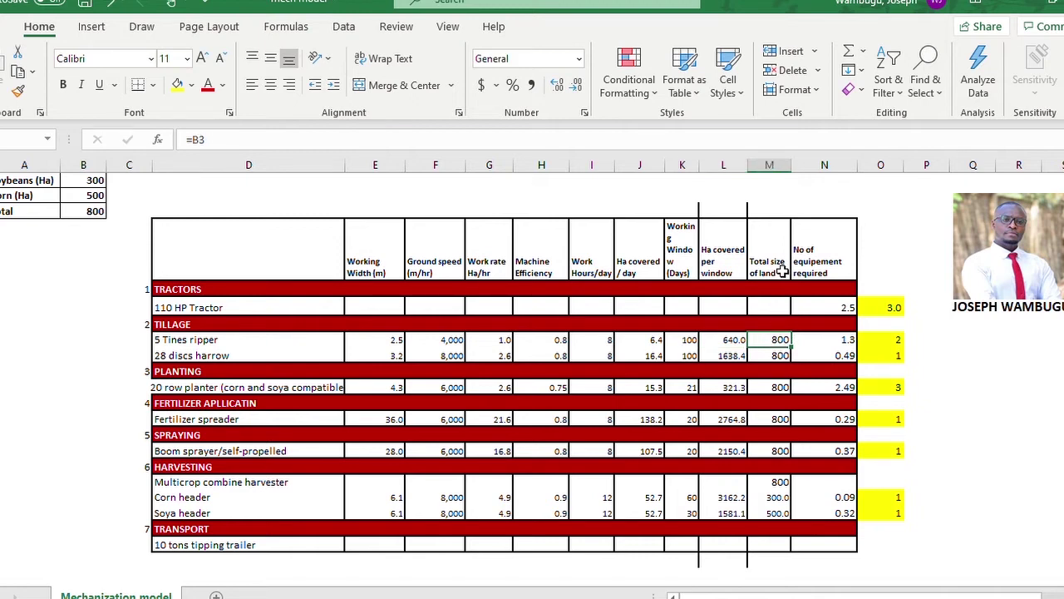
{"action": "left_click", "coordinate": [772, 173]}
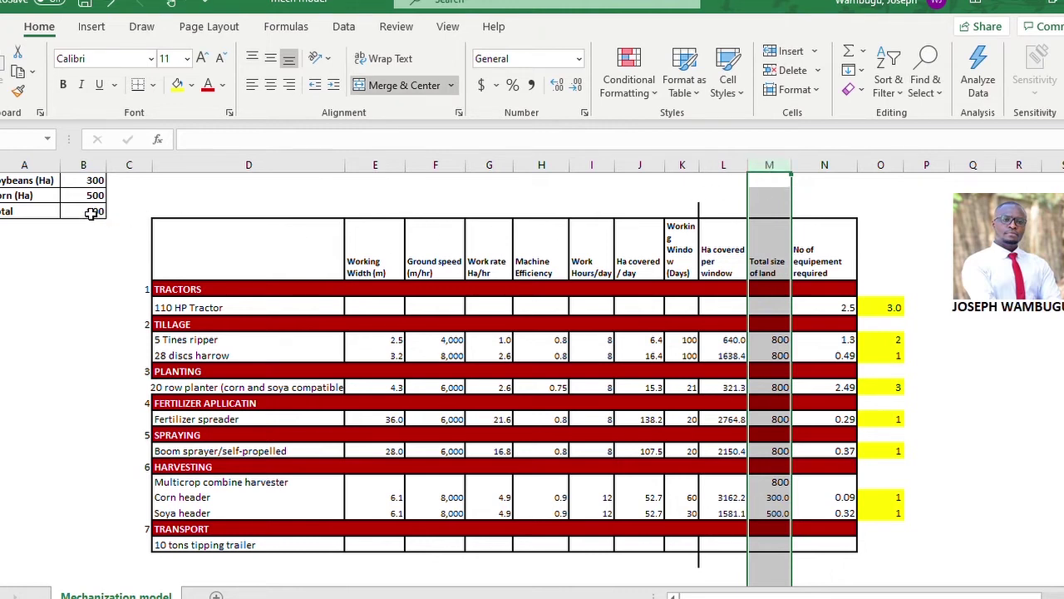
{"action": "left_click", "coordinate": [780, 339]}
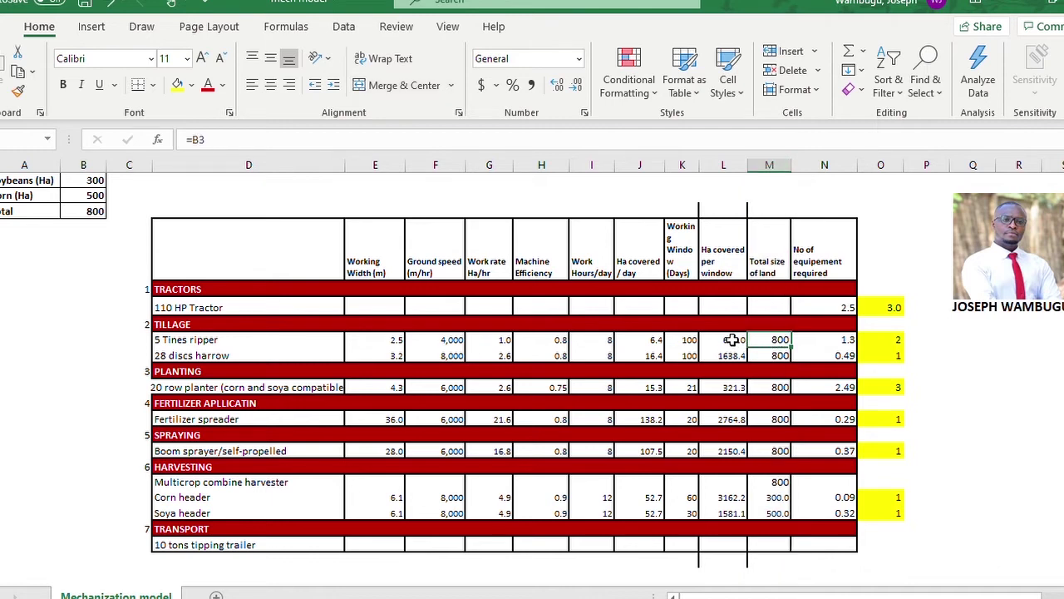
{"action": "left_click", "coordinate": [737, 341]}
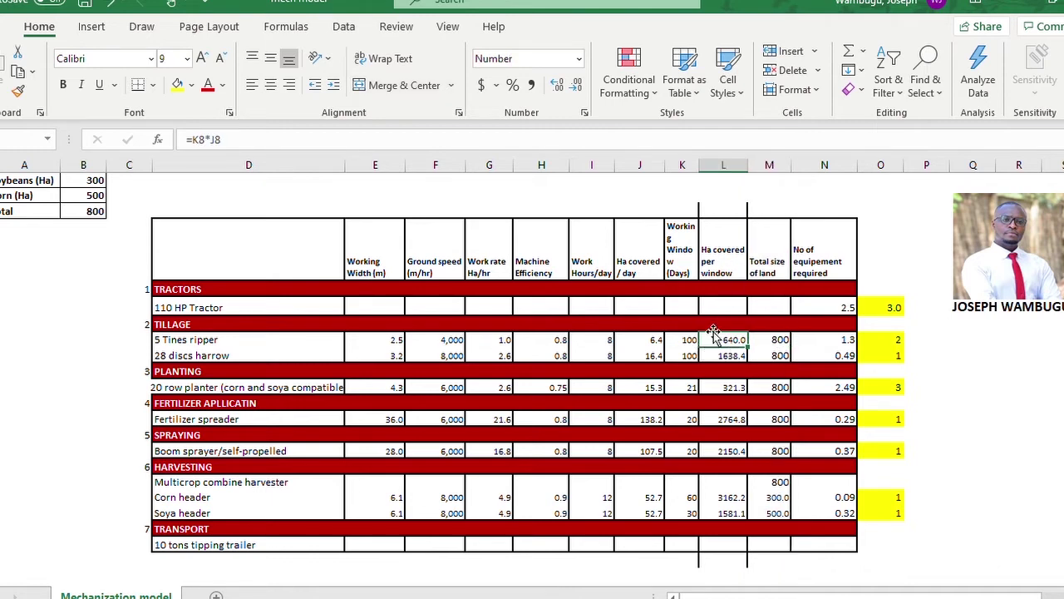
{"action": "left_click", "coordinate": [685, 341]}
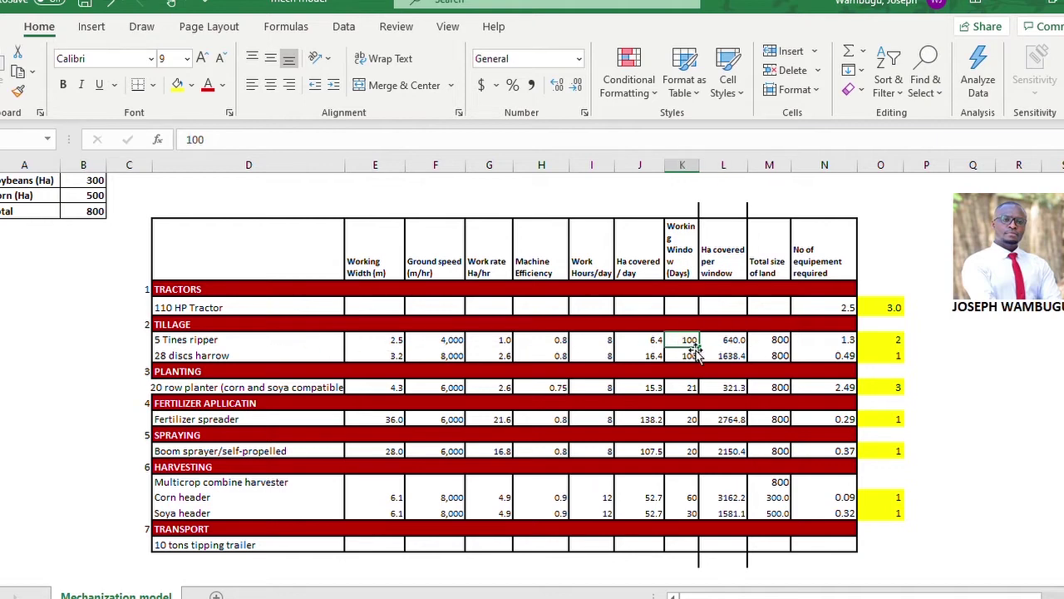
{"action": "left_click", "coordinate": [765, 340]}
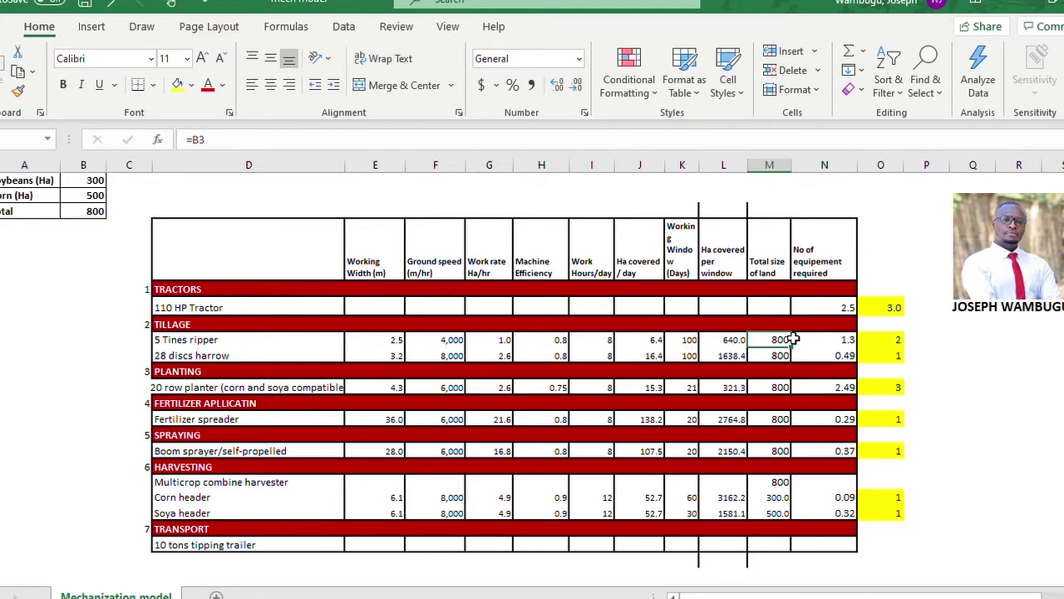
Inspect how the ripper's number of equipment required is calculated from total land size and hectares covered per window.
{"action": "left_click", "coordinate": [829, 339]}
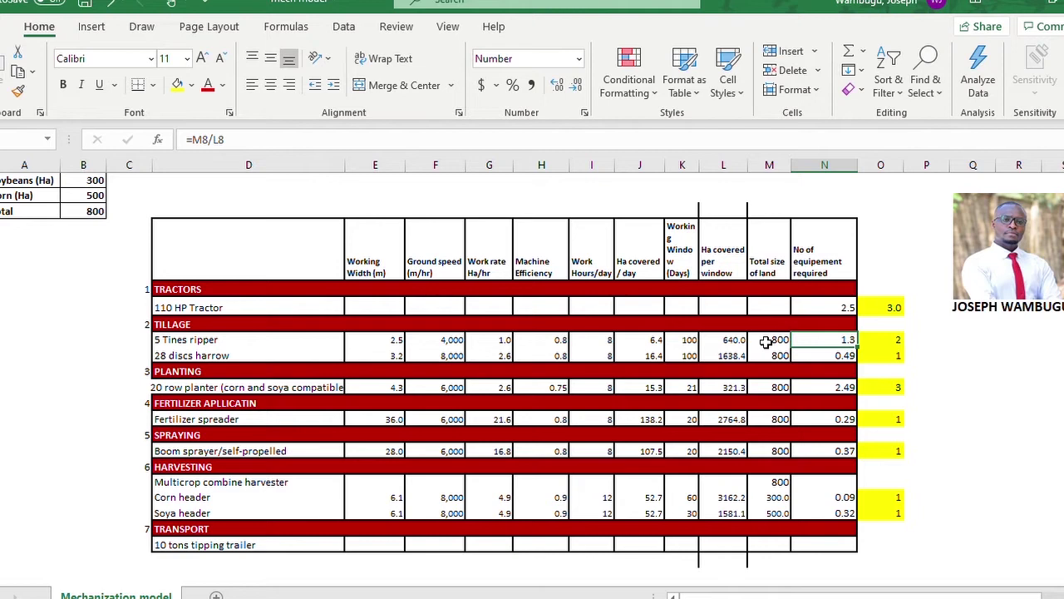
{"action": "left_click", "coordinate": [772, 341]}
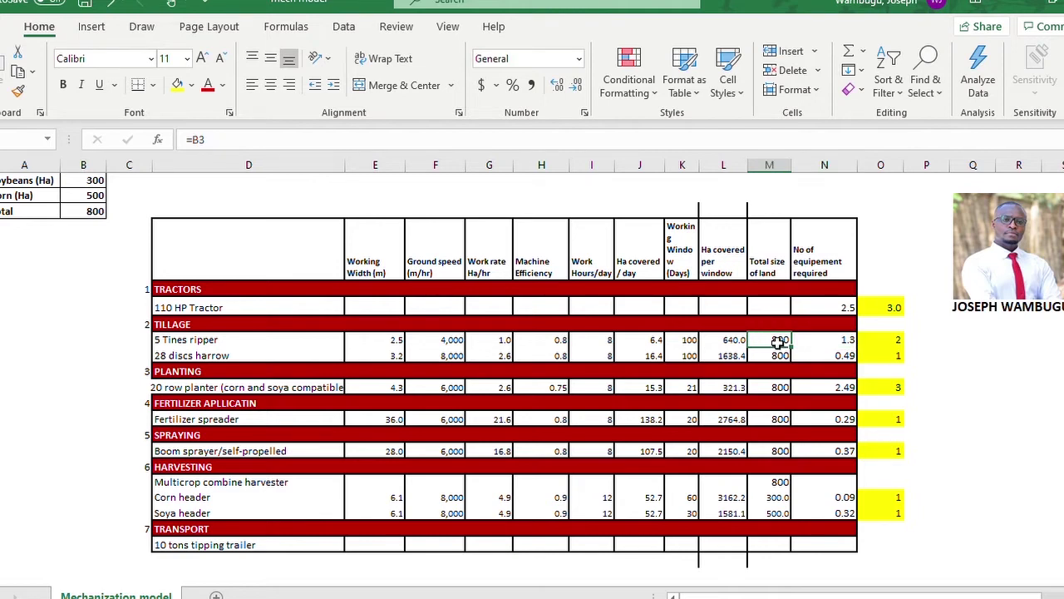
{"action": "left_click", "coordinate": [732, 341]}
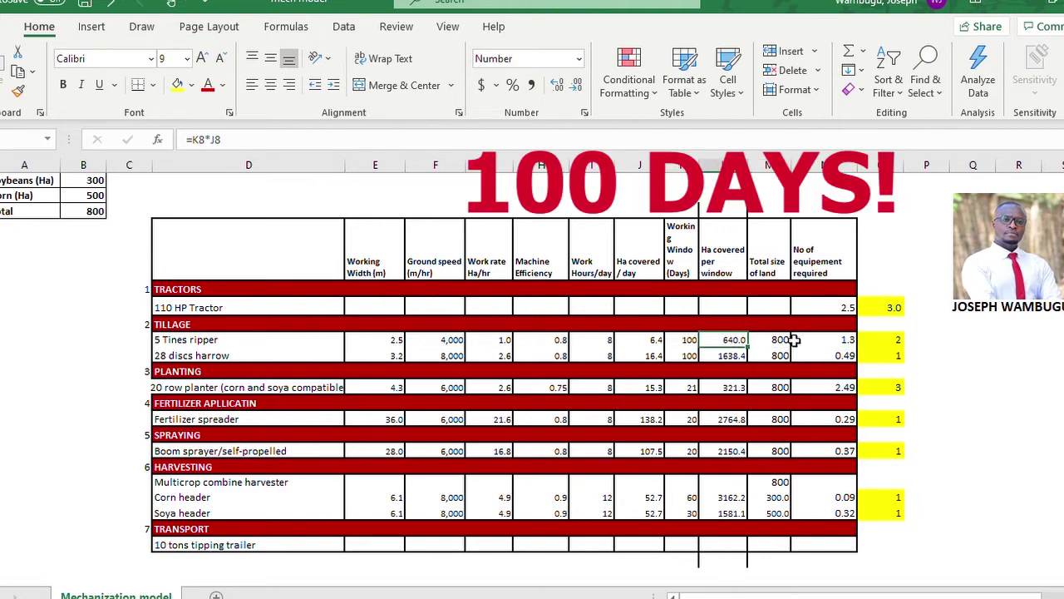
{"action": "left_click", "coordinate": [848, 339]}
{"action": "left_click", "coordinate": [215, 139]}
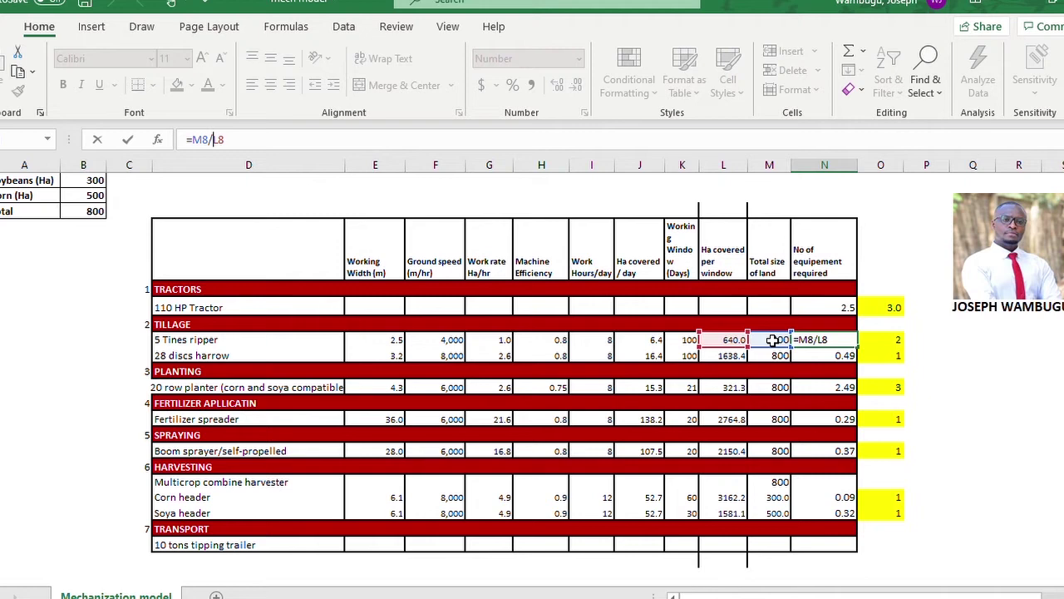
{"action": "left_click", "coordinate": [824, 356]}
{"action": "key", "text": "Escape"}
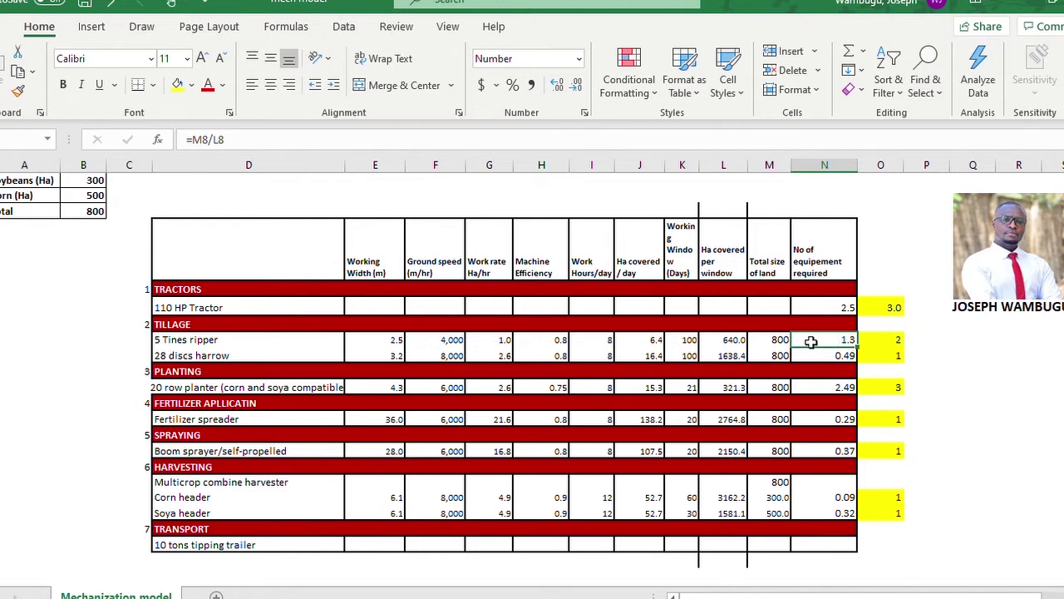
Inspect the ROUNDUP formula in column O that turns the ripper's required number into whole machines.
{"action": "left_click", "coordinate": [887, 340]}
{"action": "left_click", "coordinate": [241, 139]}
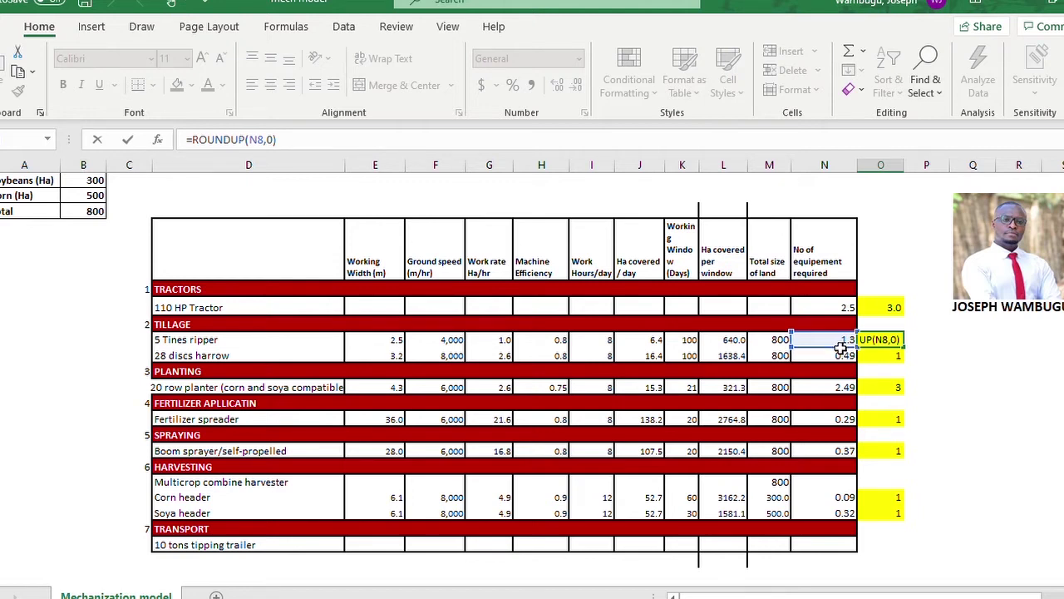
{"action": "left_click", "coordinate": [911, 355]}
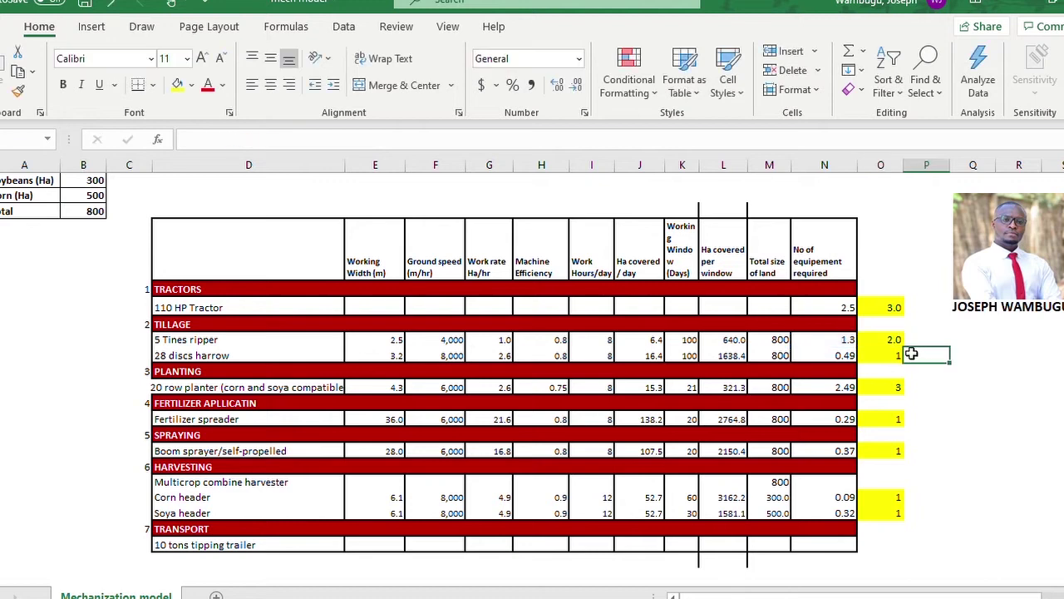
{"action": "left_click", "coordinate": [887, 343]}
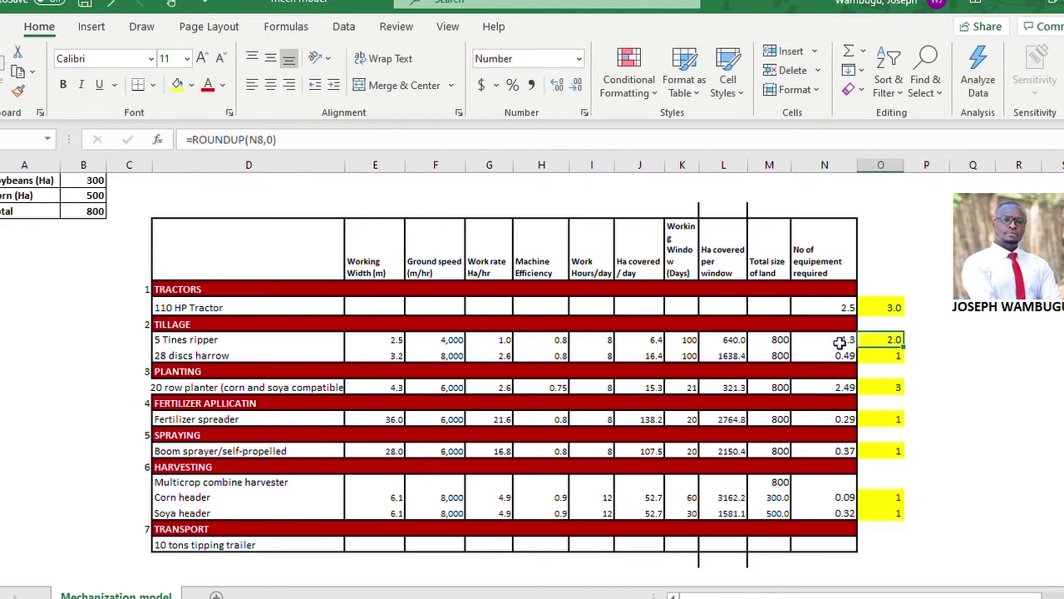
{"action": "left_click", "coordinate": [840, 341]}
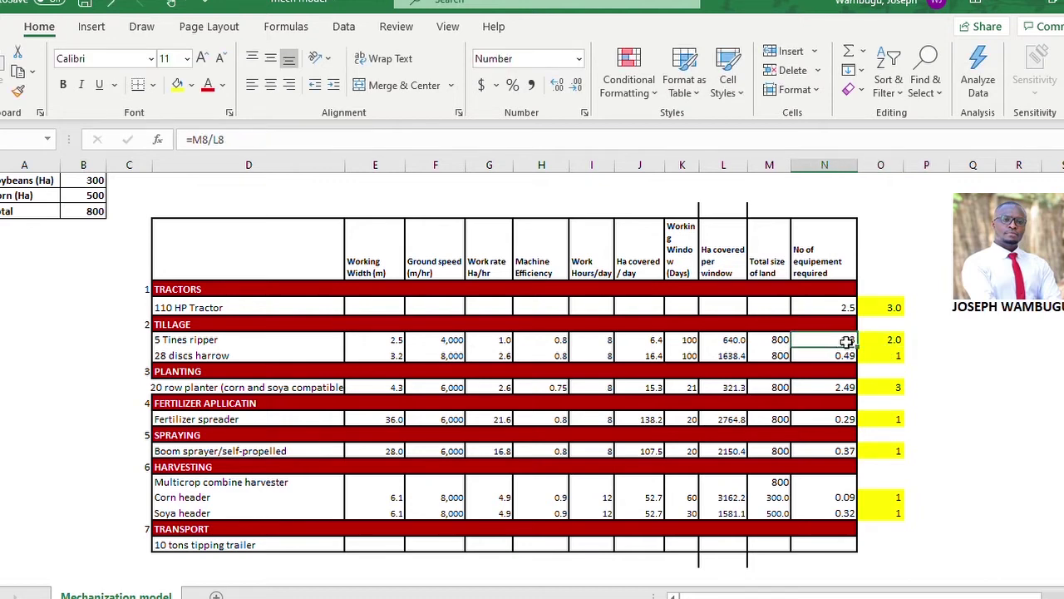
Merge and center cells D2 to J2 above the equipment table.
{"action": "left_click_drag", "start_coordinate": [273, 195], "coordinate": [595, 204]}
{"action": "left_click_drag", "start_coordinate": [500, 197], "coordinate": [658, 207]}
{"action": "left_click_drag", "start_coordinate": [331, 194], "coordinate": [655, 194]}
{"action": "left_click", "coordinate": [398, 84]}
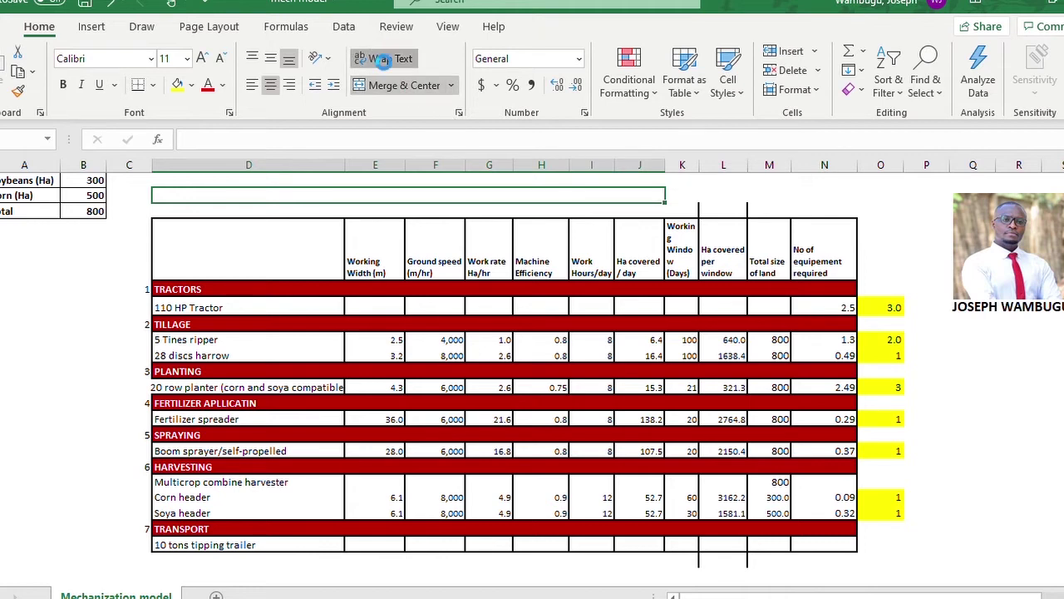
Enter the title THEORETICAL MACHINE CALCULATION in the merged cell above the equipment table.
{"action": "type", "text": "THER"}
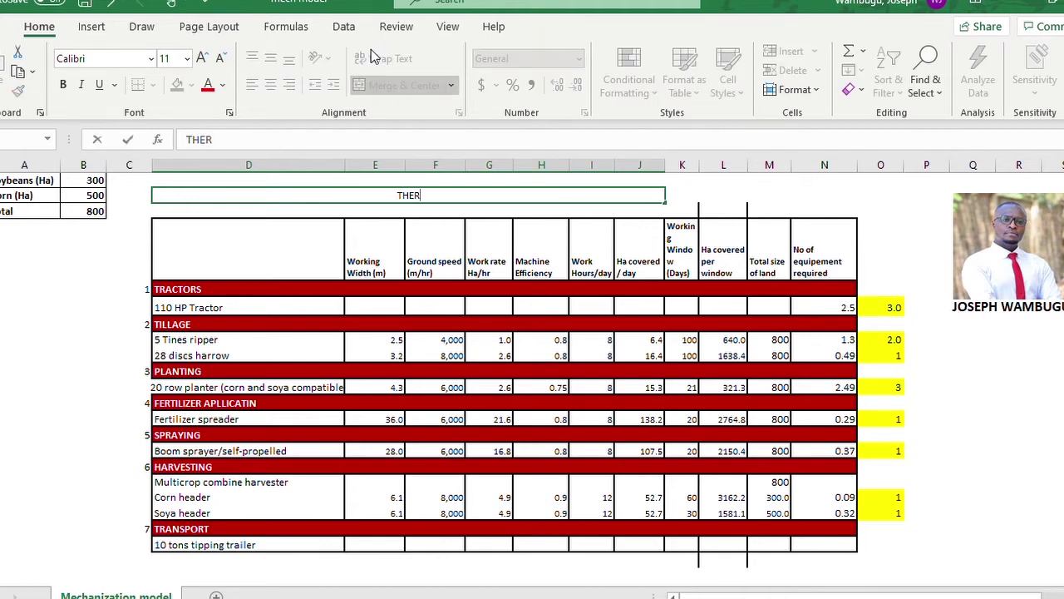
{"action": "key", "text": "BackSpace"}
{"action": "type", "text": "OT"}
{"action": "key", "text": "BackSpace"}
{"action": "type", "text": "RETICAL MACHINE "}
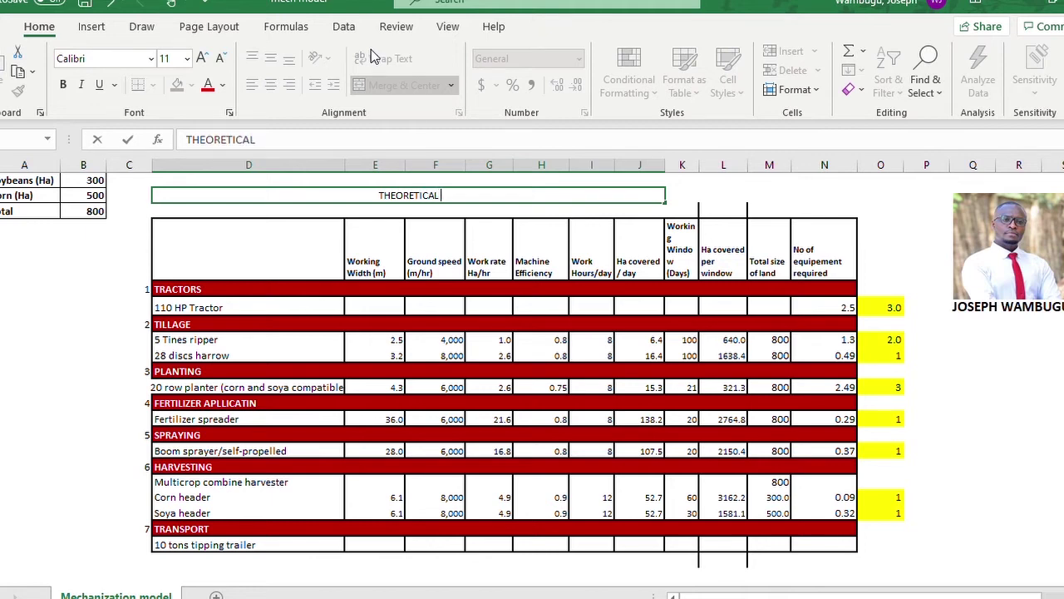
{"action": "type", "text": "CAL"}
{"action": "type", "text": "CULATION"}
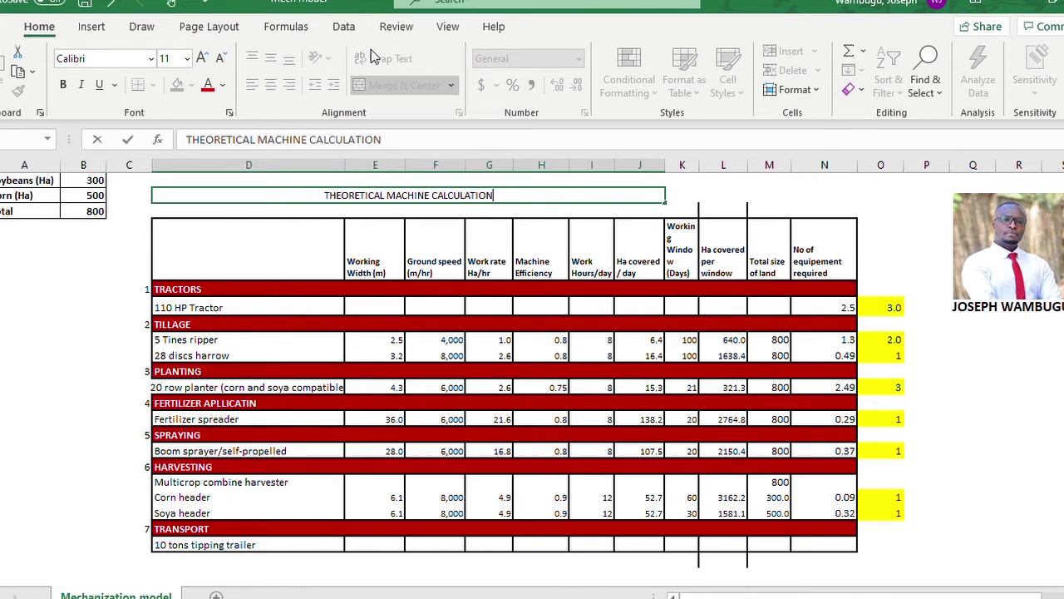
{"action": "key", "text": "Return"}
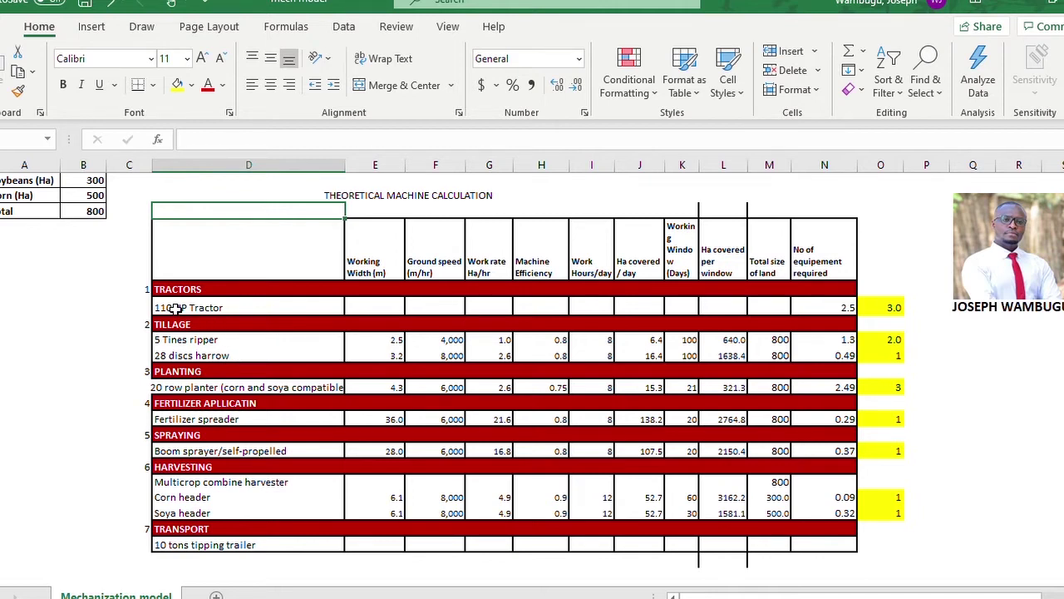
Review the table's column headings and the 110 HP Tractor row, including its formula for the number of equipment required.
{"action": "left_click_drag", "start_coordinate": [380, 250], "coordinate": [819, 273]}
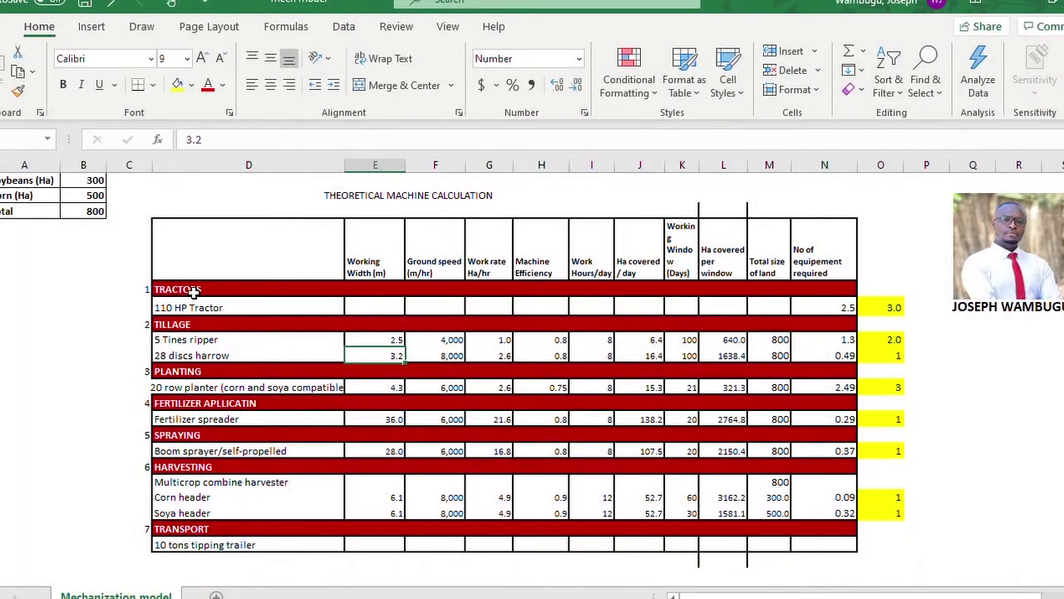
{"action": "left_click_drag", "start_coordinate": [187, 307], "coordinate": [810, 314]}
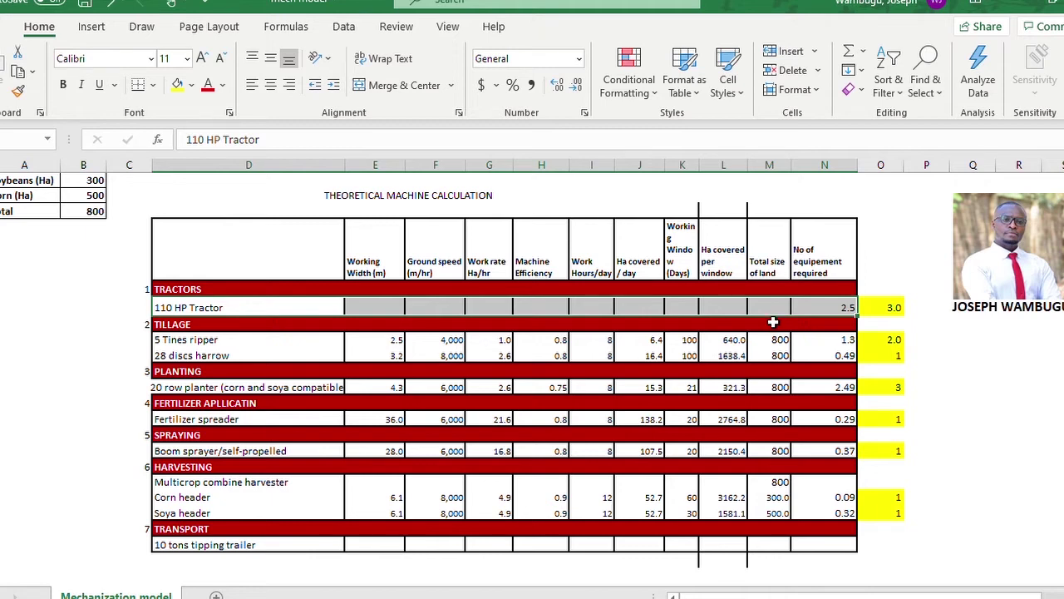
{"action": "left_click", "coordinate": [832, 308]}
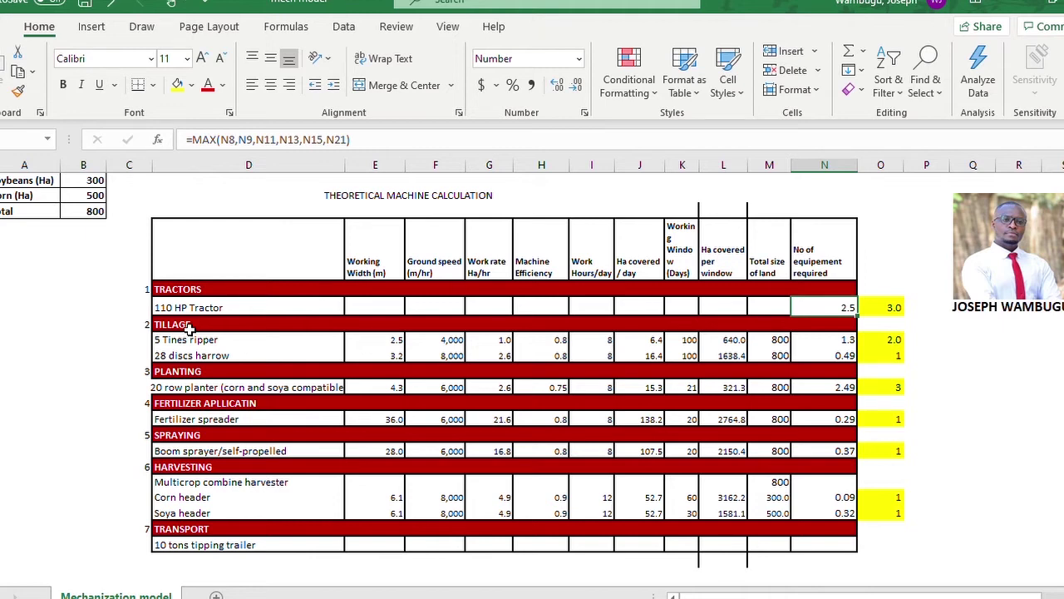
{"action": "left_click", "coordinate": [209, 308]}
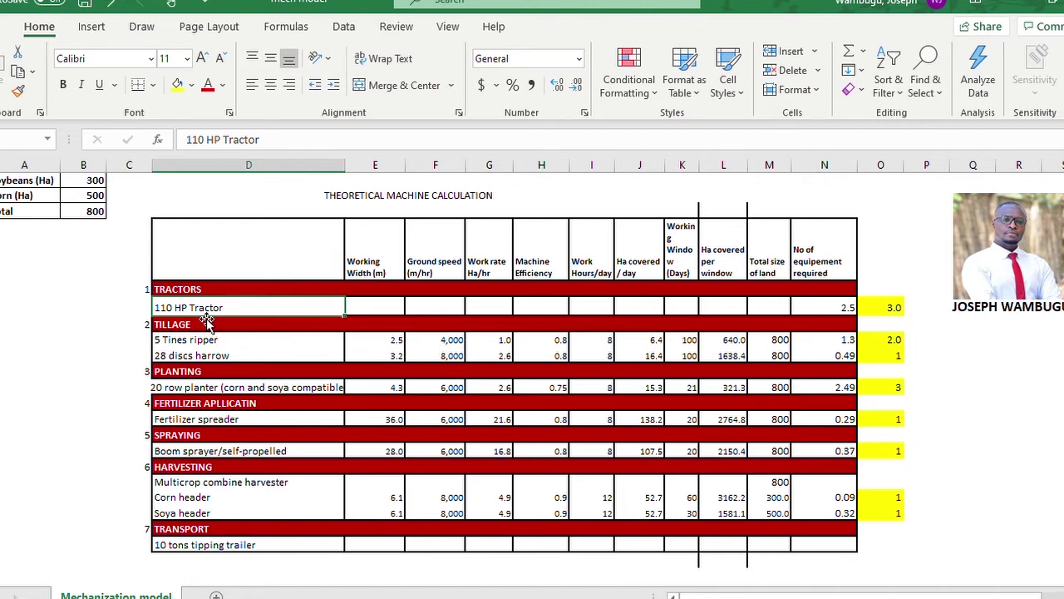
Review the 5 Tines ripper entry together with the formula for the total crop area in hectares.
{"action": "left_click", "coordinate": [212, 342]}
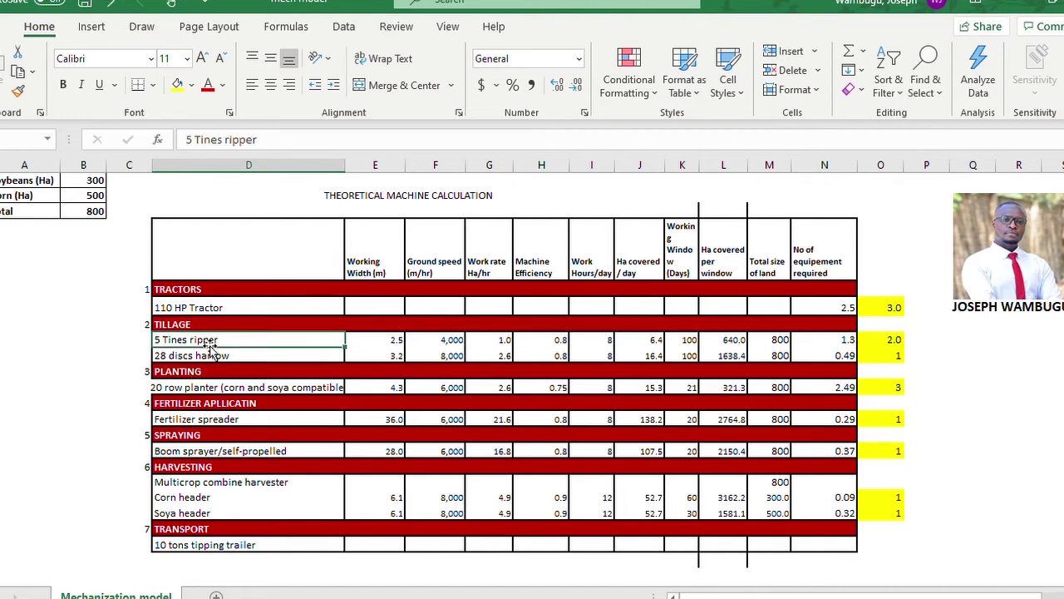
{"action": "left_click", "coordinate": [91, 212]}
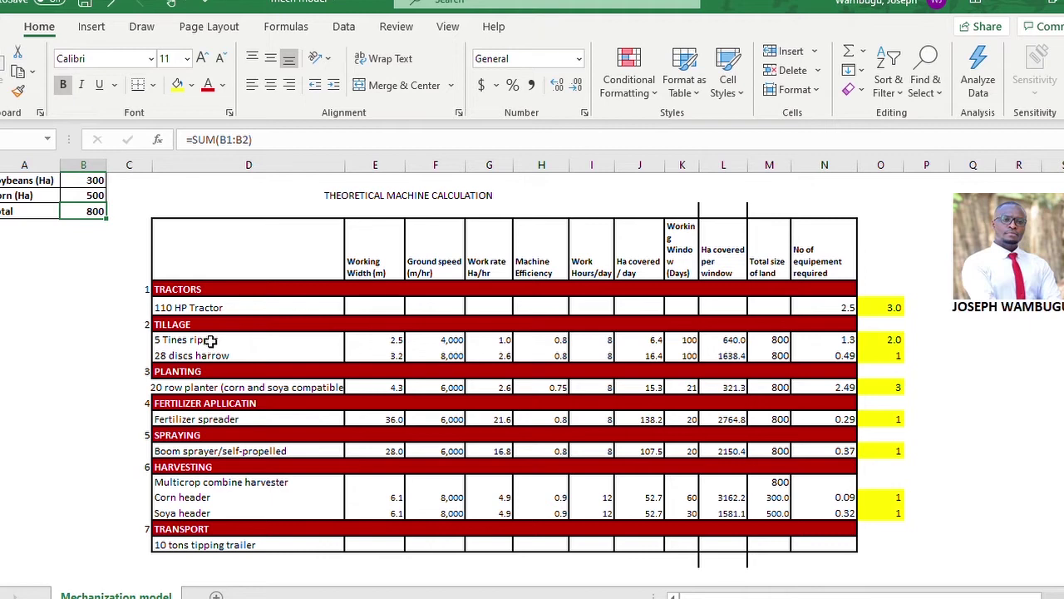
{"action": "left_click", "coordinate": [210, 340]}
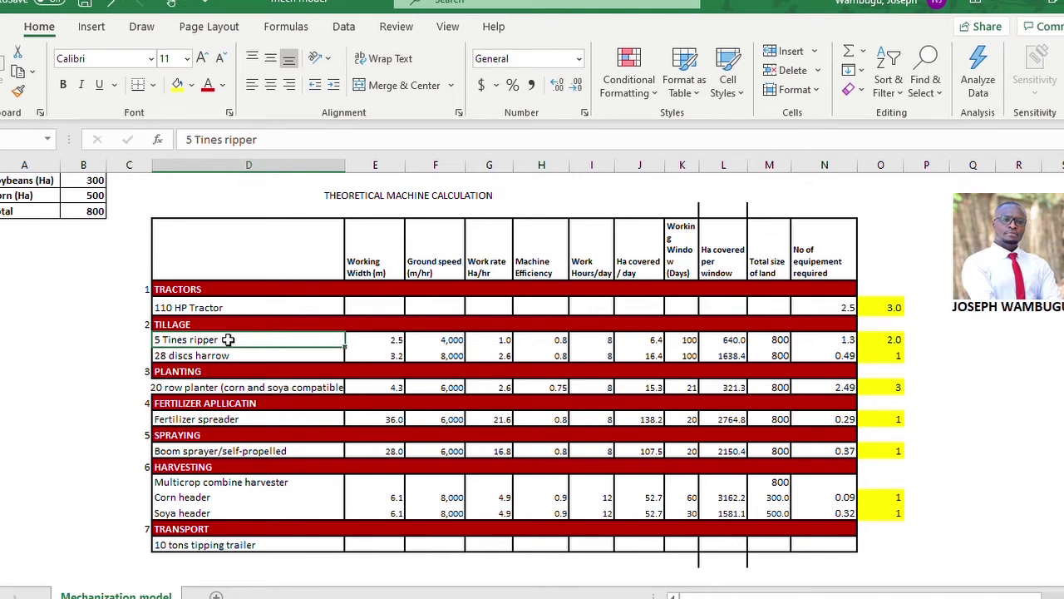
Review the 5 Tines ripper's working width and ground speed, and the work rate formula with its division by 10000.
{"action": "left_click", "coordinate": [383, 343]}
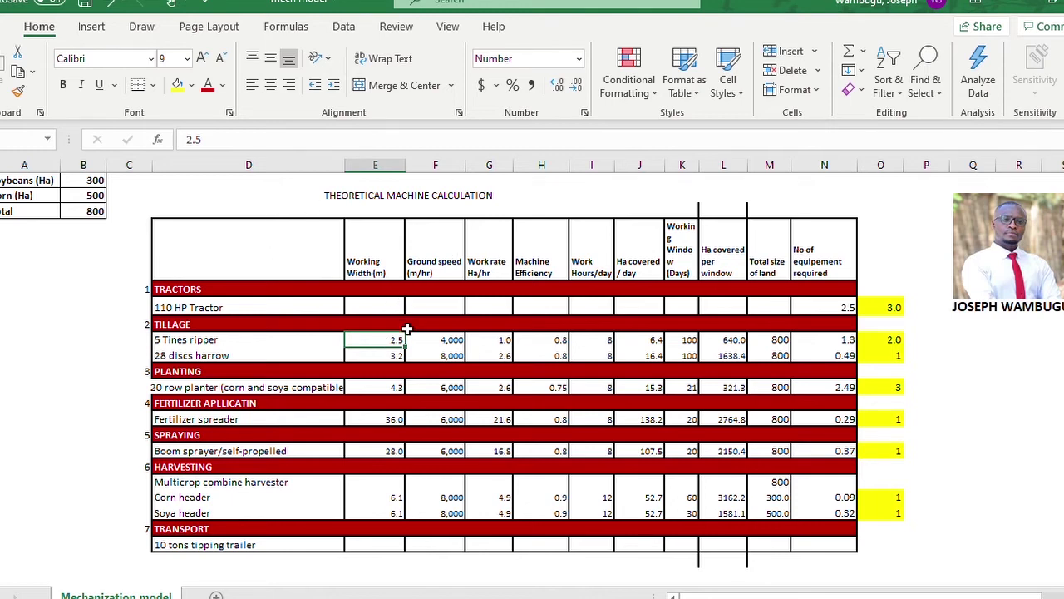
{"action": "left_click", "coordinate": [443, 341]}
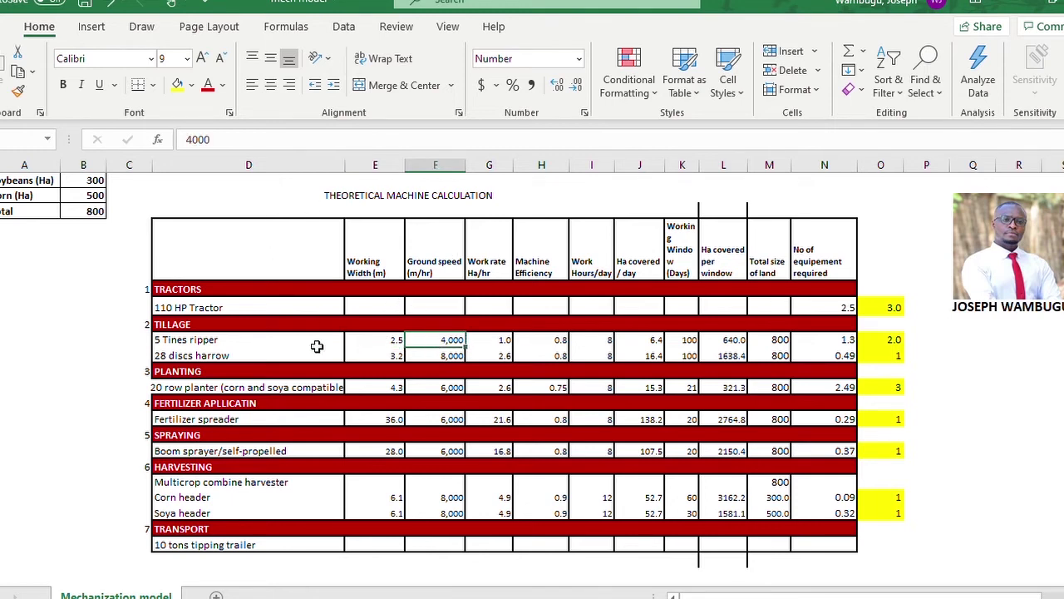
{"action": "left_click", "coordinate": [494, 339]}
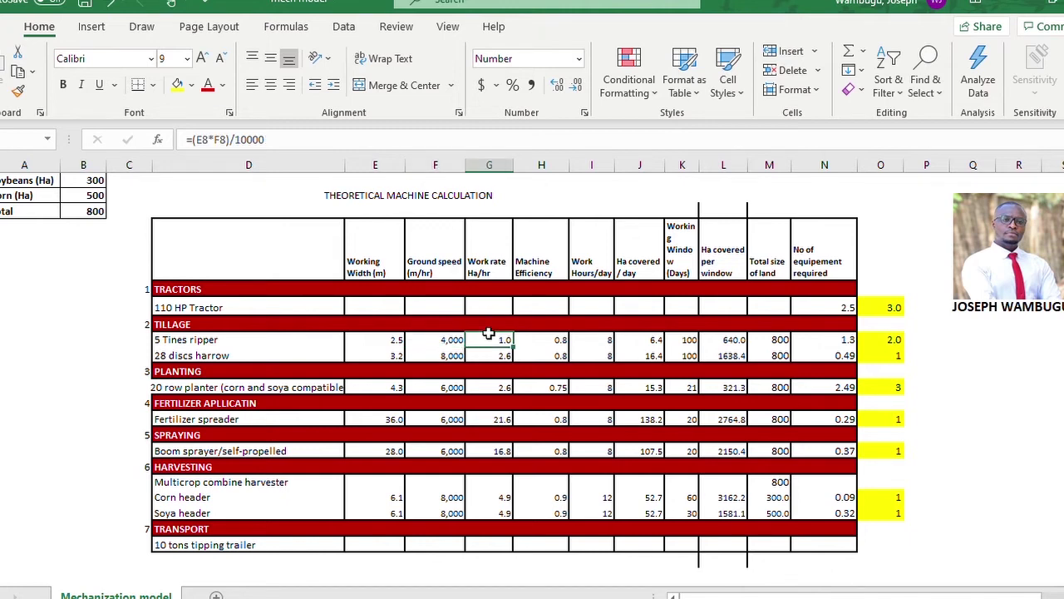
{"action": "left_click", "coordinate": [213, 139]}
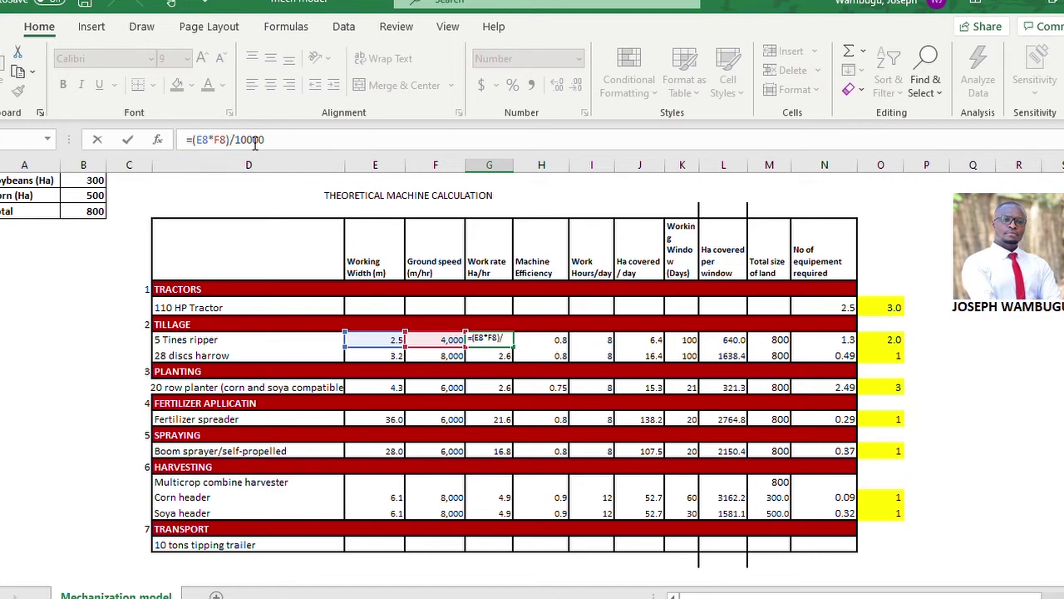
{"action": "left_click_drag", "start_coordinate": [266, 139], "coordinate": [236, 140]}
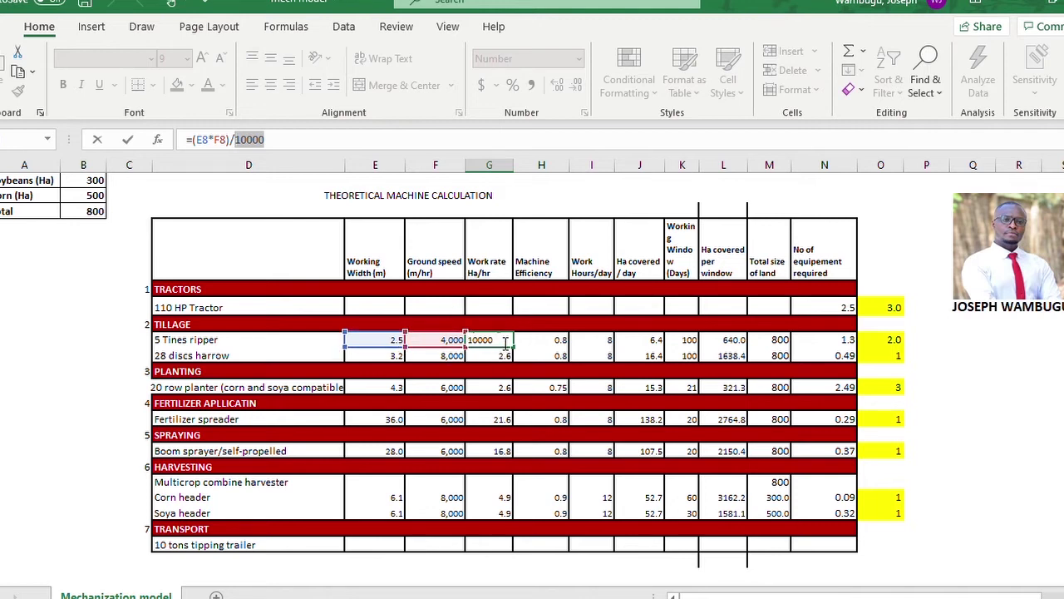
{"action": "left_click", "coordinate": [534, 340]}
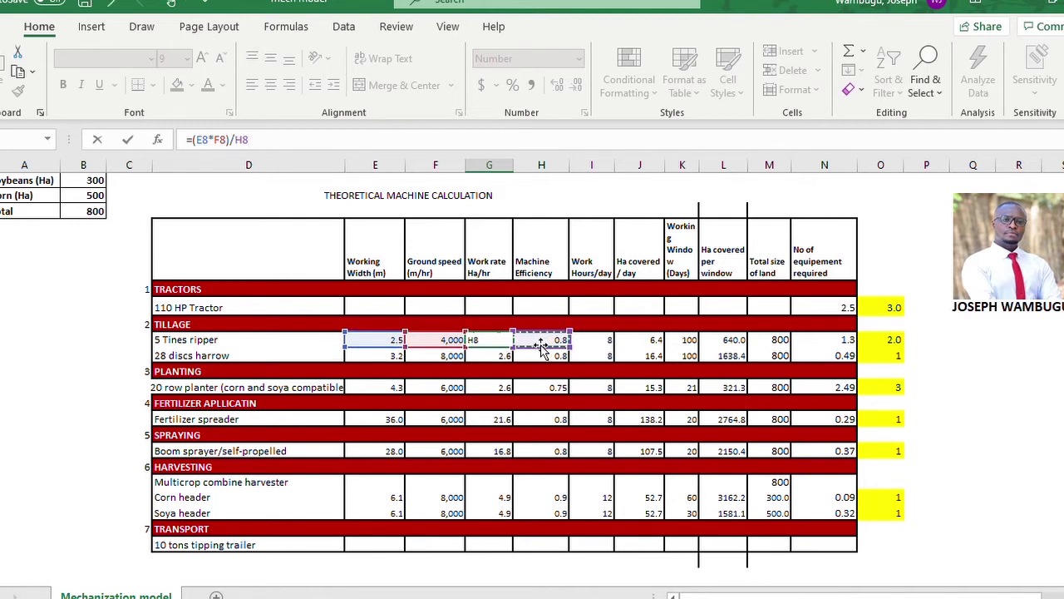
{"action": "key", "text": "Escape"}
Examine the 5 Tines ripper's machine efficiency and work hours together with the formula for hectares covered per day.
{"action": "left_click", "coordinate": [546, 342]}
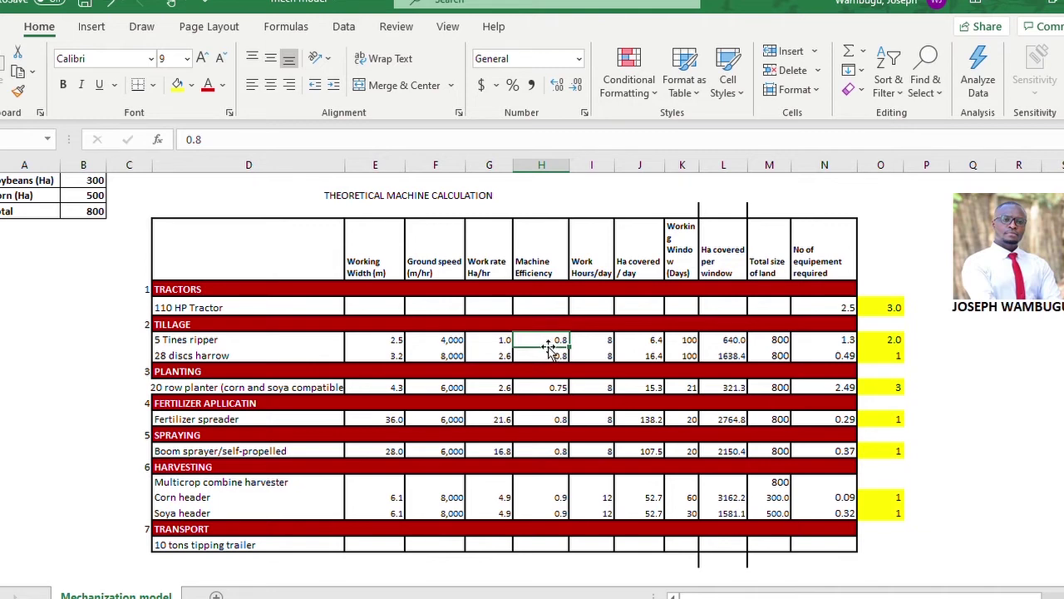
{"action": "left_click", "coordinate": [597, 338]}
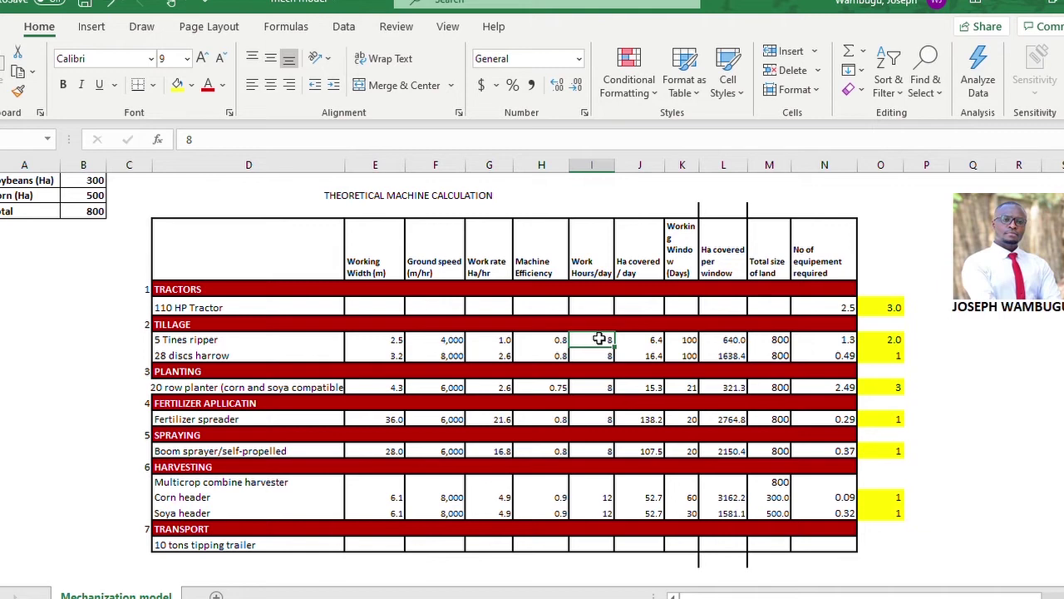
{"action": "left_click", "coordinate": [645, 339]}
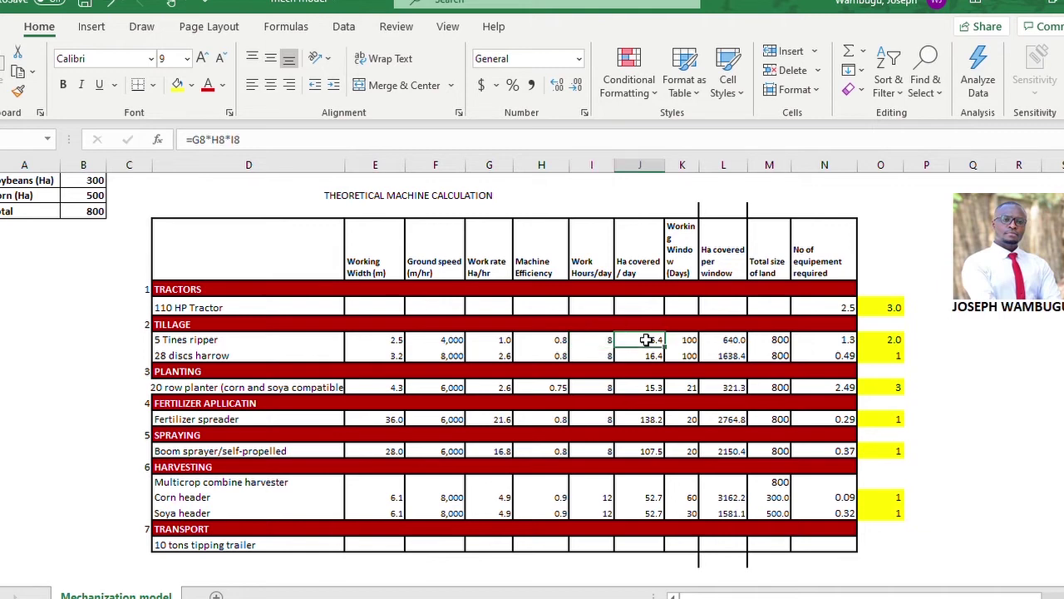
{"action": "left_click", "coordinate": [228, 139]}
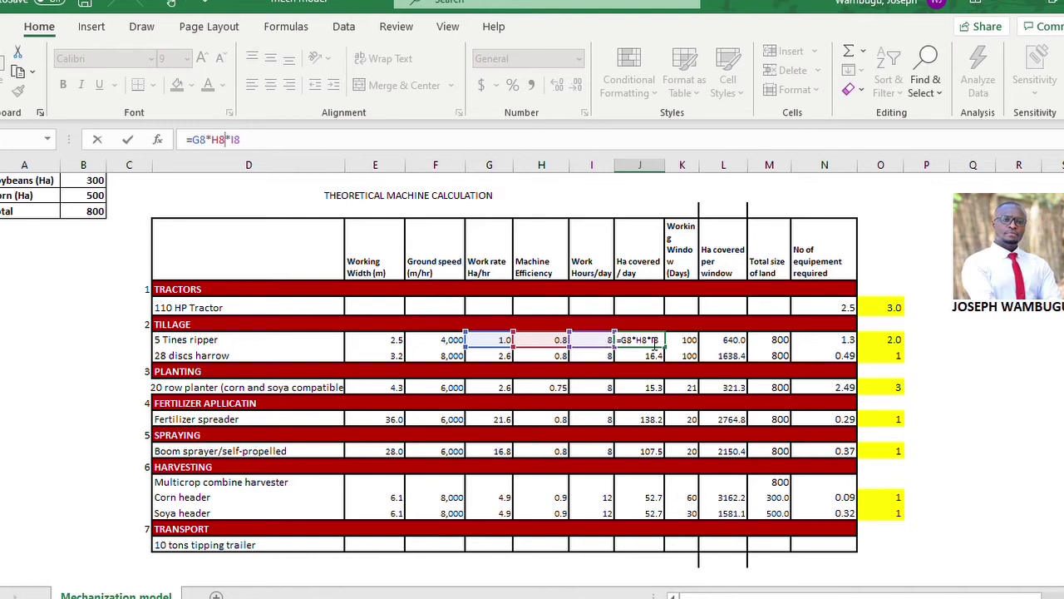
{"action": "key", "text": "ctrl+Return"}
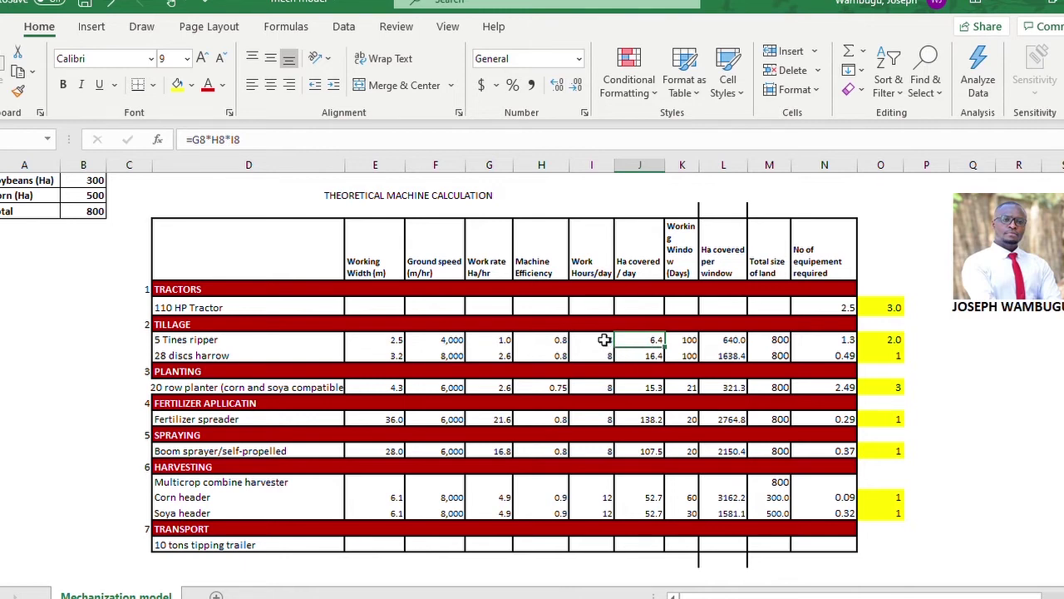
{"action": "left_click", "coordinate": [553, 339]}
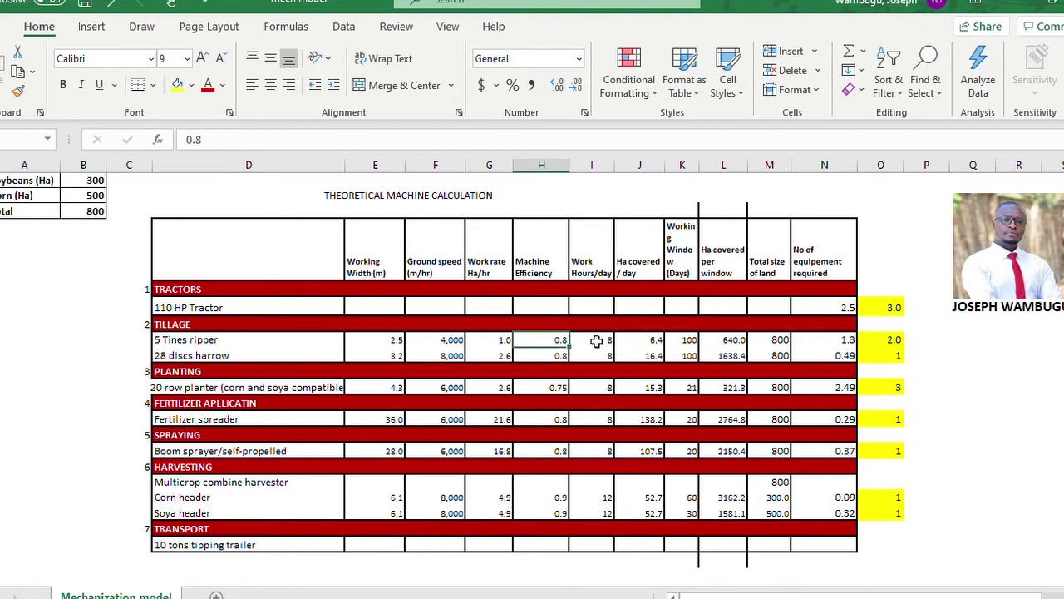
{"action": "left_click", "coordinate": [654, 339]}
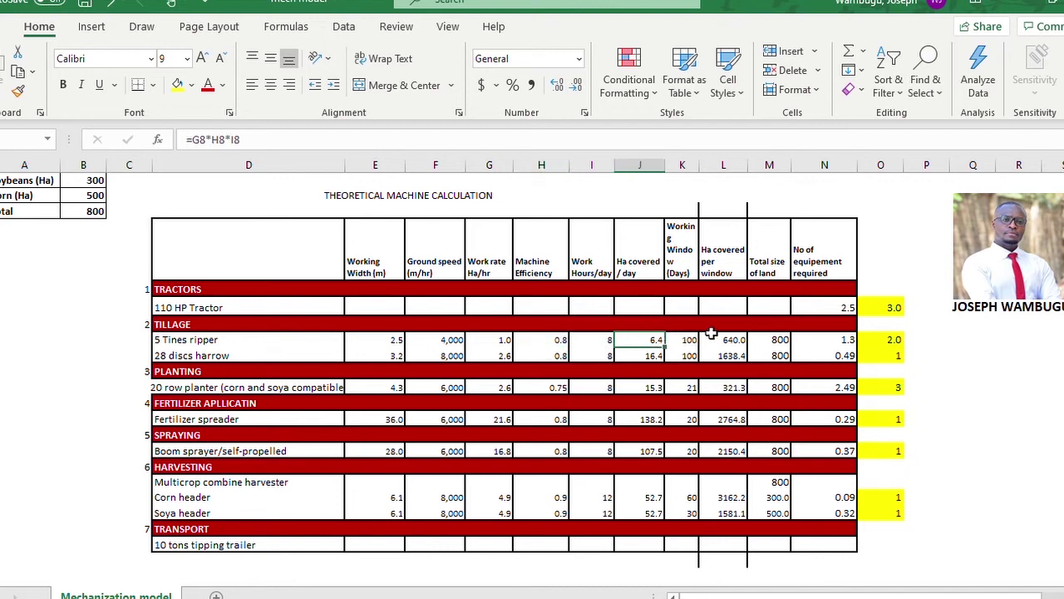
Review the 5 Tines ripper's working window and its formulas for hectares per window, equipment required and the rounded-up quantity.
{"action": "left_click", "coordinate": [691, 341]}
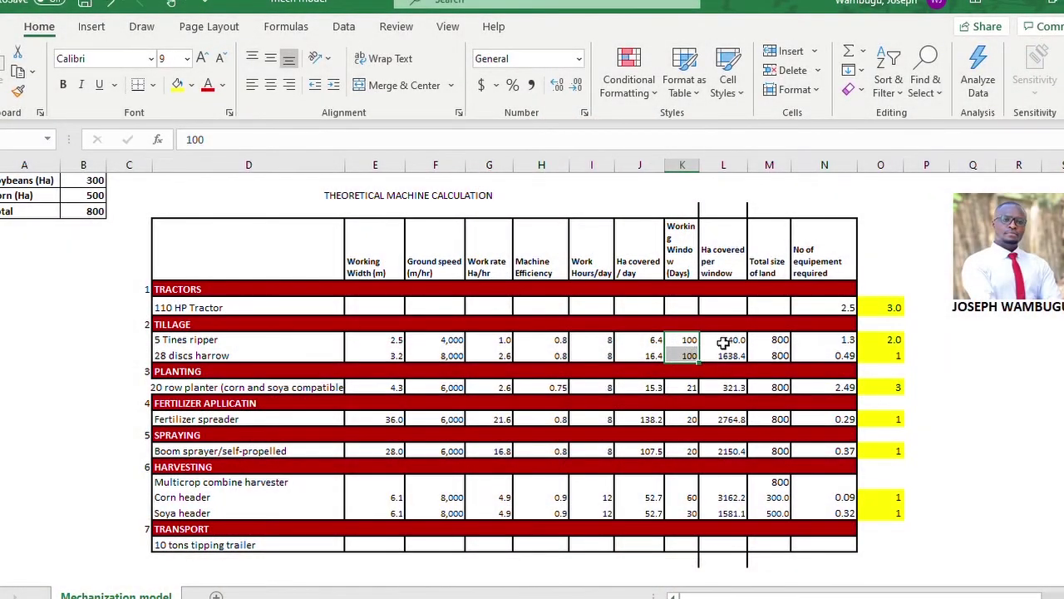
{"action": "left_click", "coordinate": [677, 339]}
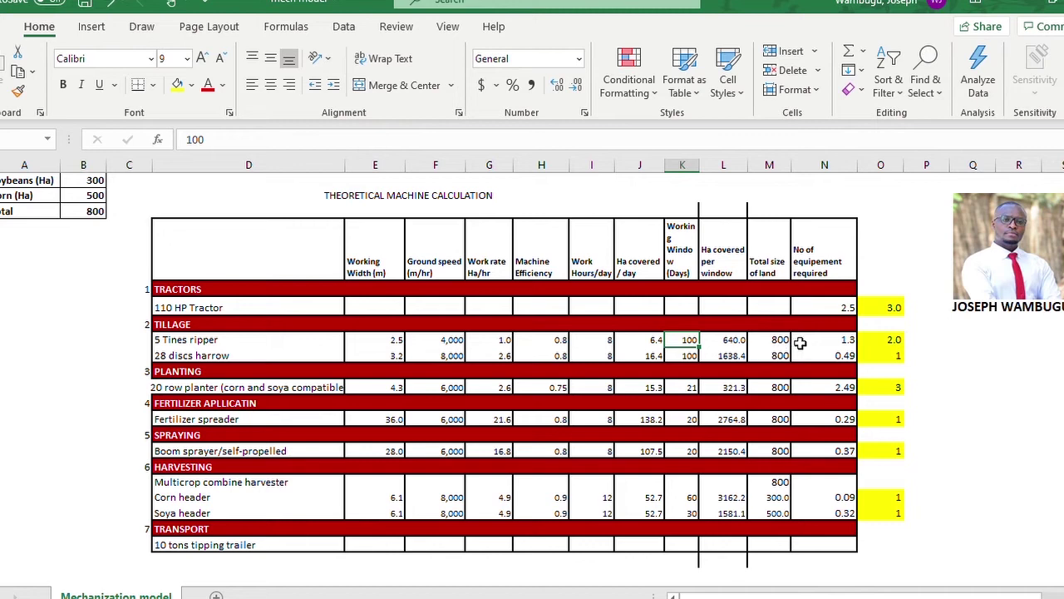
{"action": "left_click", "coordinate": [734, 341]}
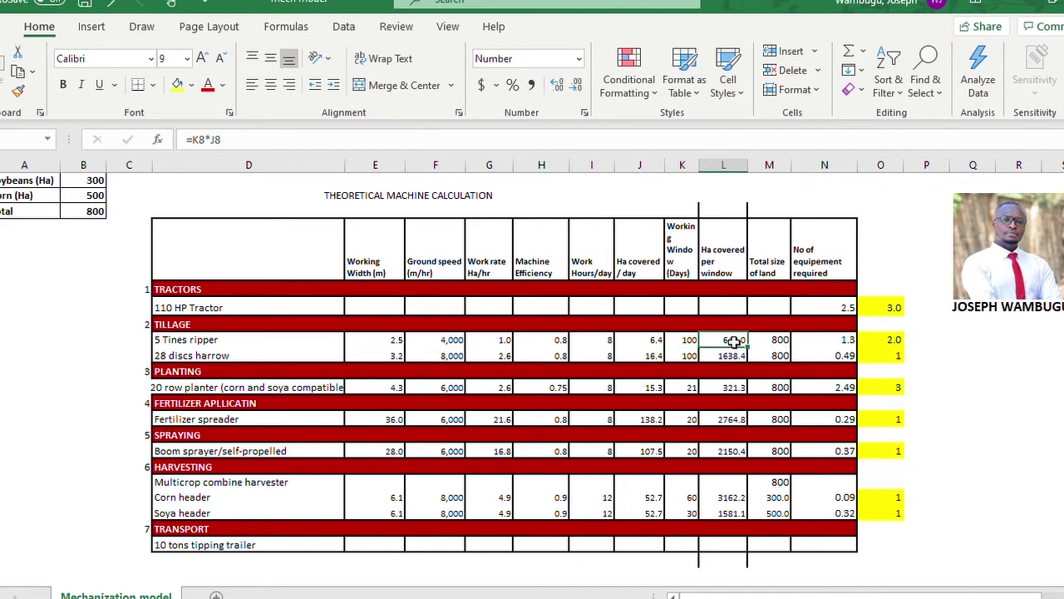
{"action": "left_click", "coordinate": [216, 139]}
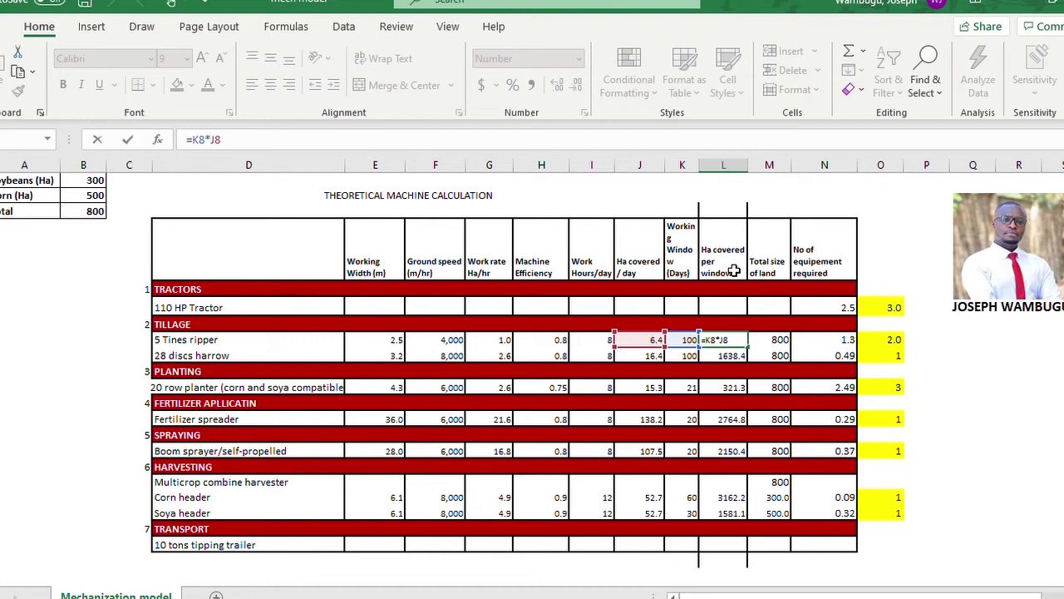
{"action": "left_click", "coordinate": [775, 339]}
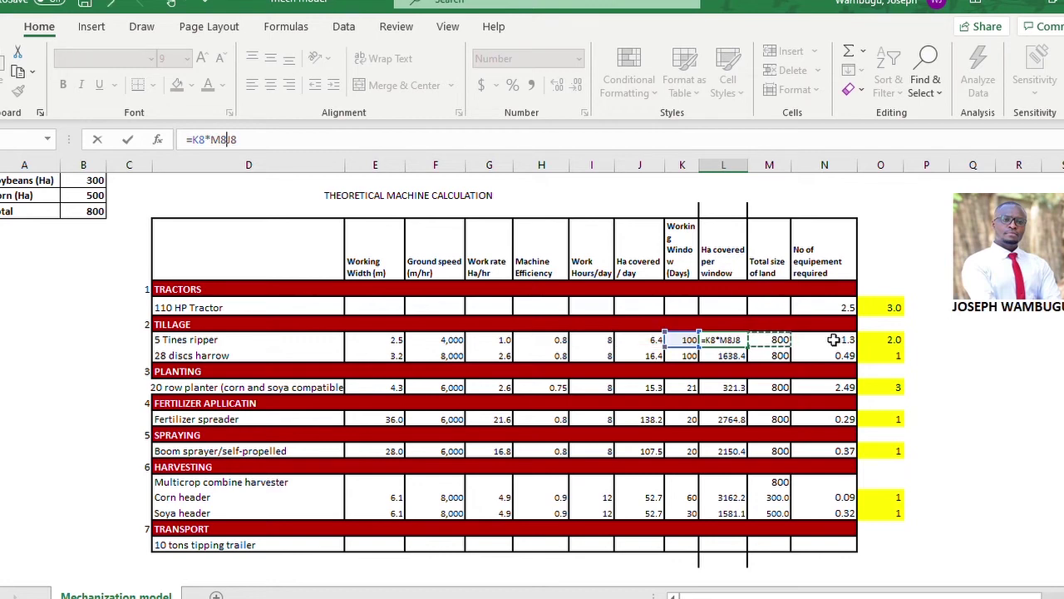
{"action": "key", "text": "Escape"}
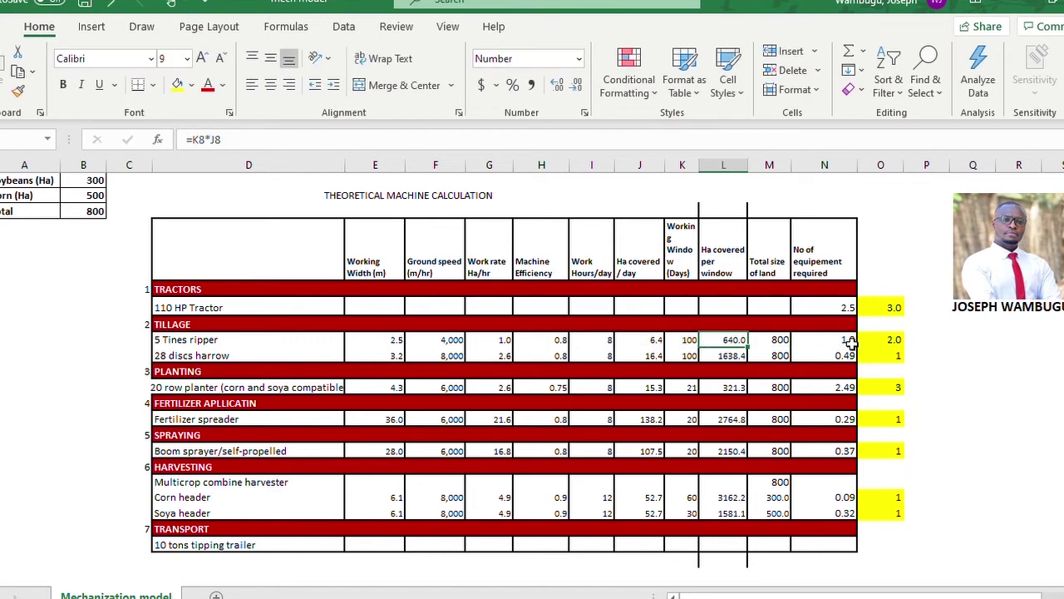
{"action": "left_click", "coordinate": [844, 341]}
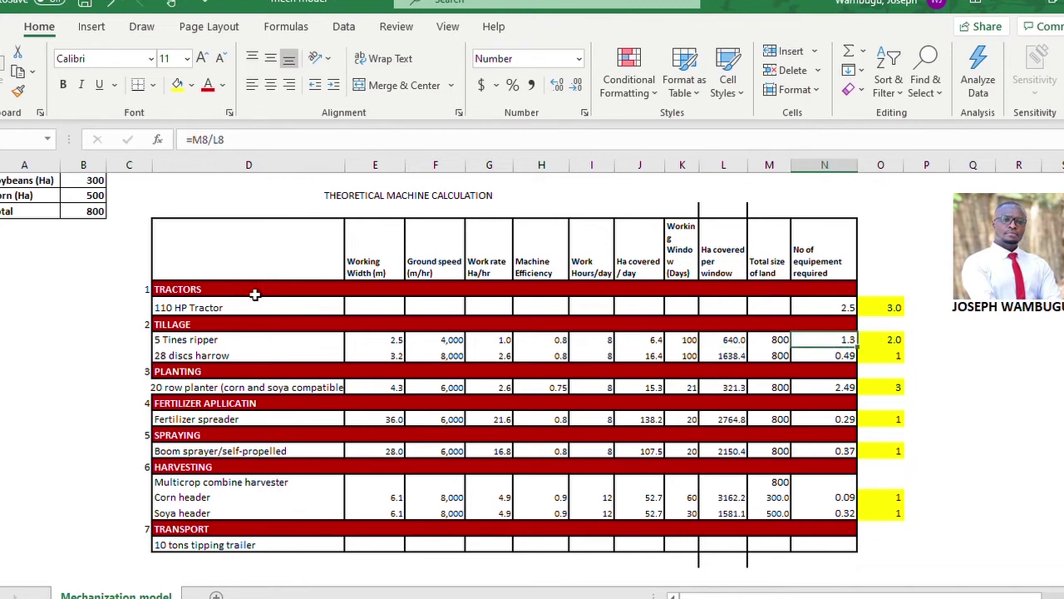
{"action": "left_click", "coordinate": [879, 340]}
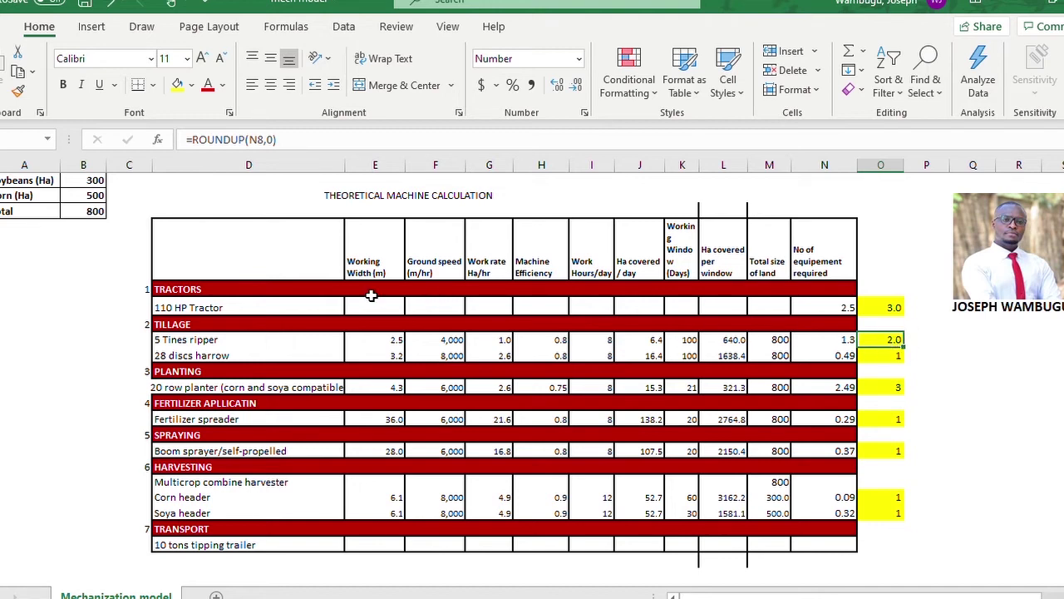
Review the 28 discs harrow's working width and ground speed, and its work rate and hectares-per-window formulas.
{"action": "left_click", "coordinate": [201, 355]}
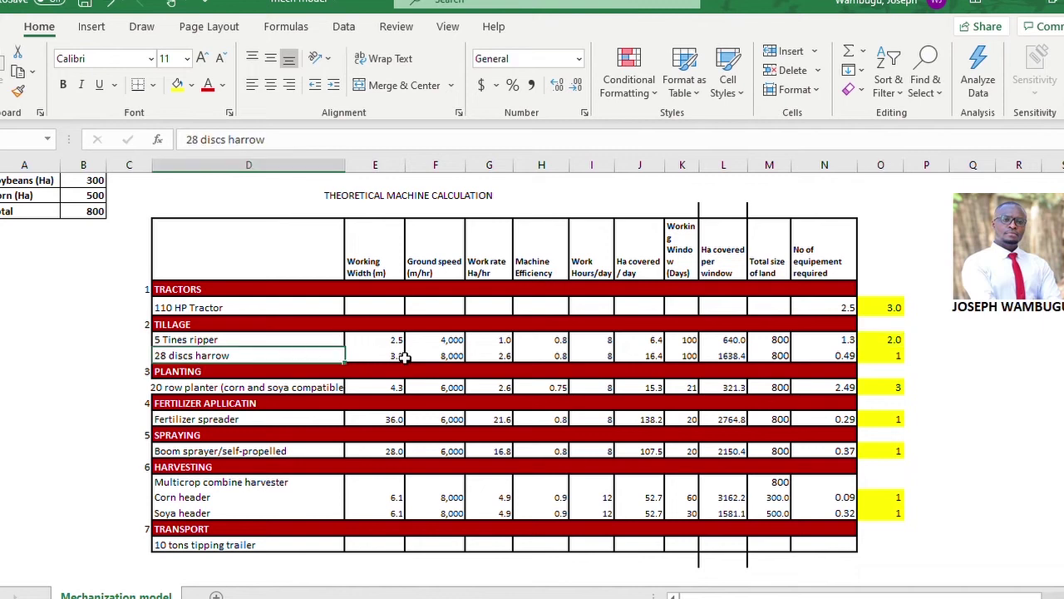
{"action": "left_click", "coordinate": [384, 355]}
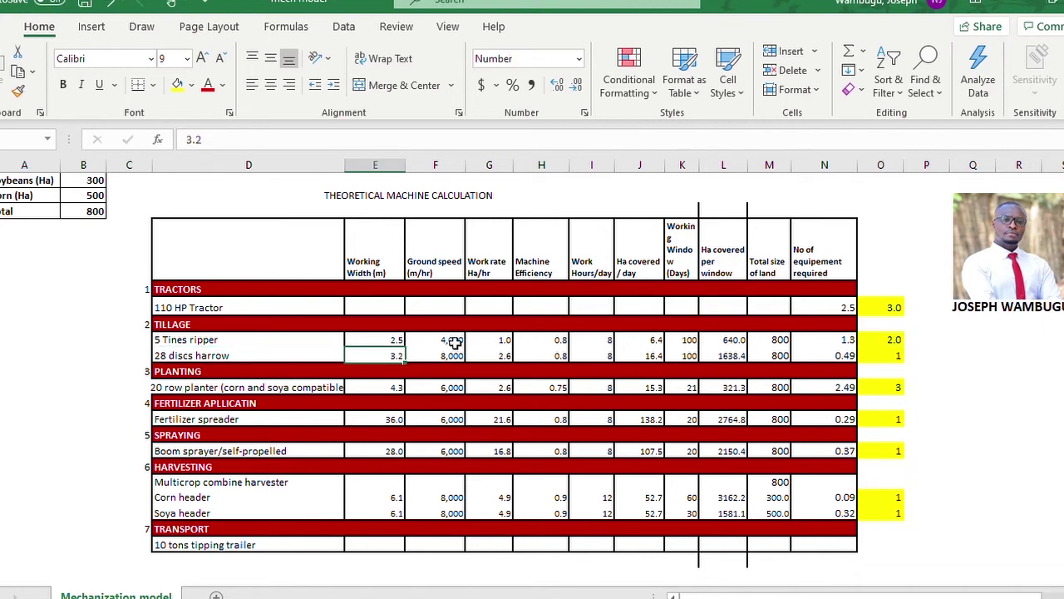
{"action": "left_click", "coordinate": [449, 354]}
{"action": "left_click", "coordinate": [206, 139]}
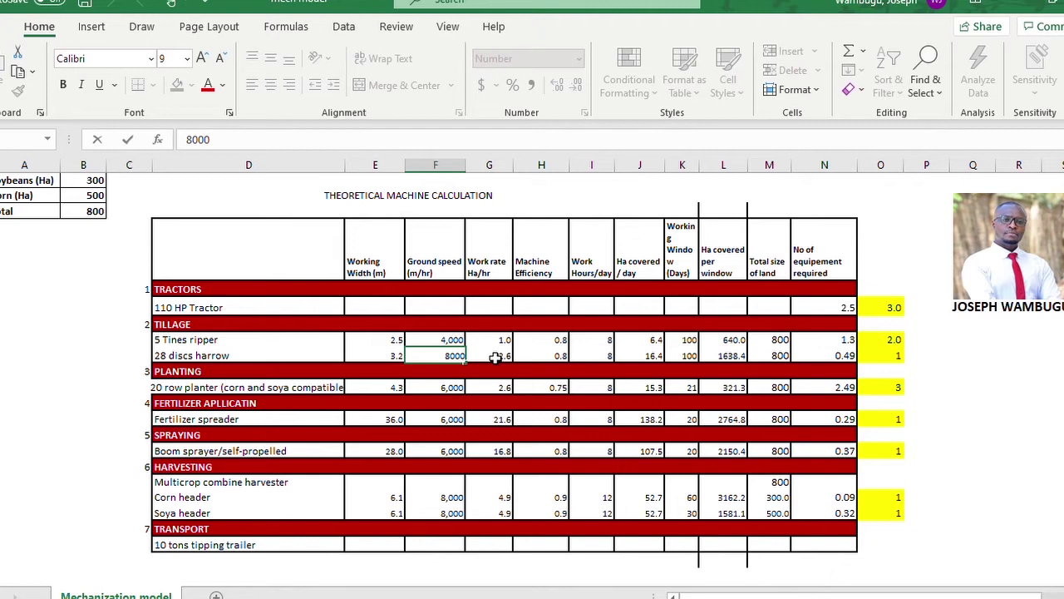
{"action": "left_click", "coordinate": [497, 356]}
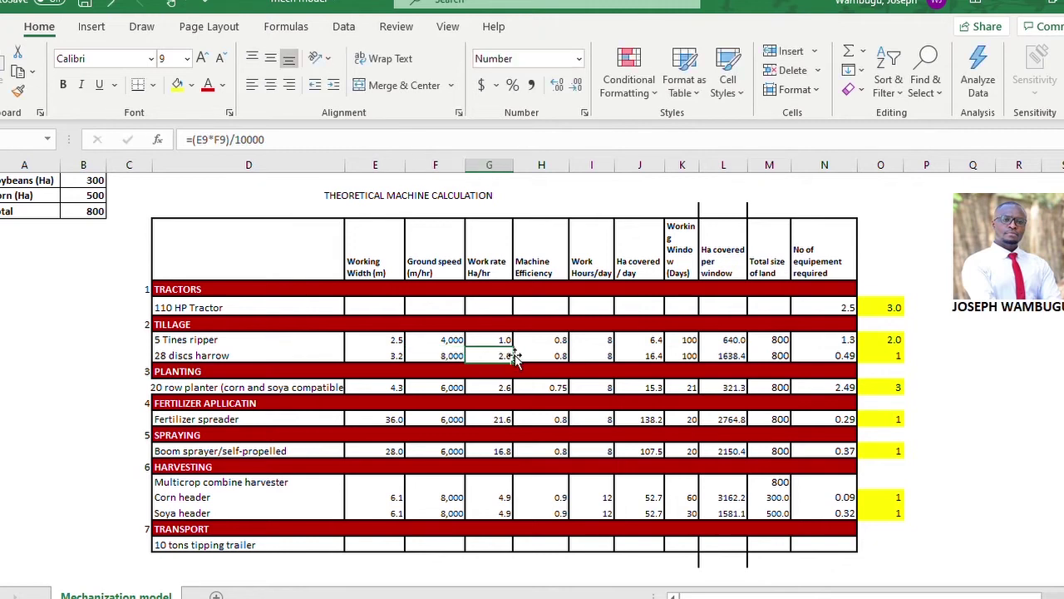
{"action": "left_click", "coordinate": [260, 139]}
{"action": "left_click_drag", "start_coordinate": [250, 139], "coordinate": [237, 141]}
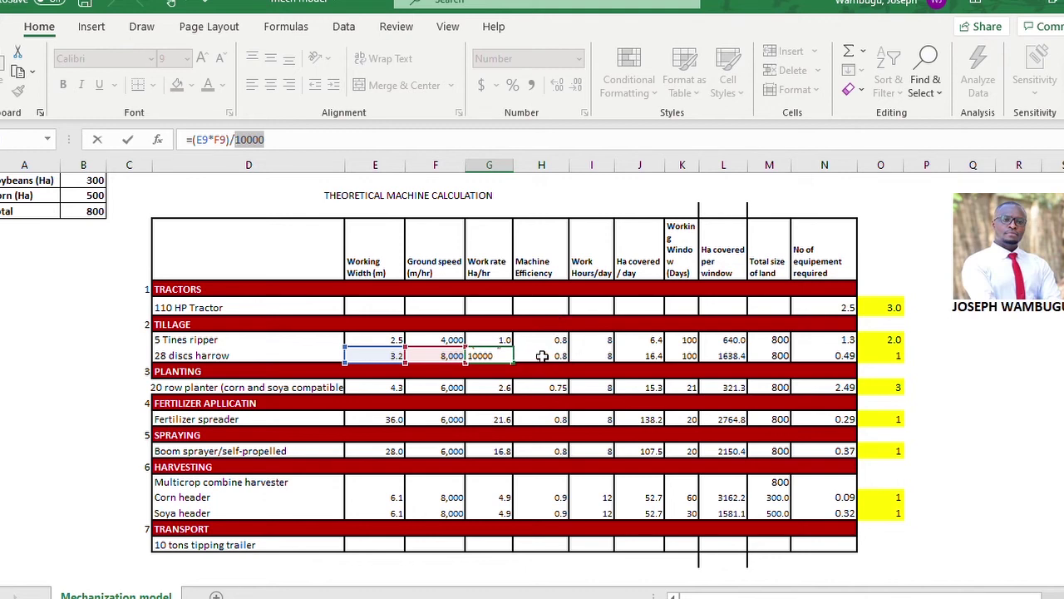
{"action": "left_click", "coordinate": [541, 356]}
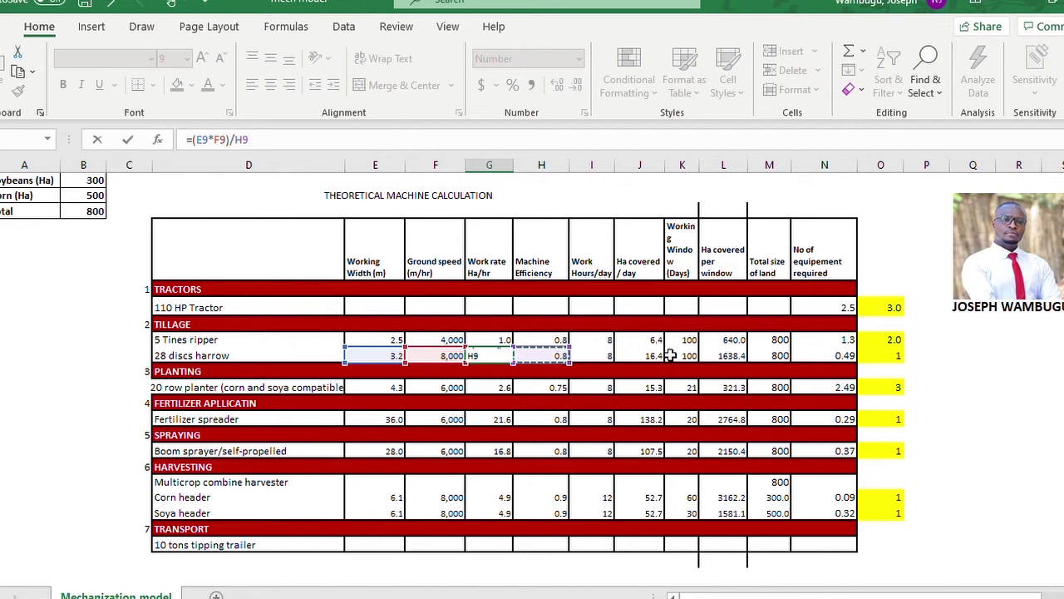
{"action": "left_click", "coordinate": [831, 356]}
{"action": "key", "text": "Escape"}
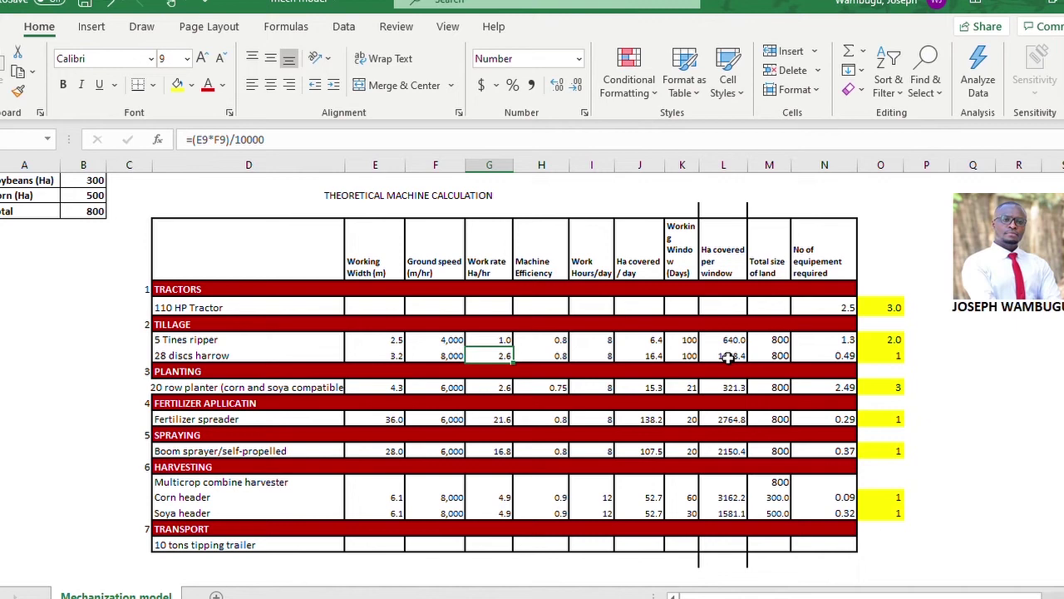
{"action": "left_click", "coordinate": [728, 356]}
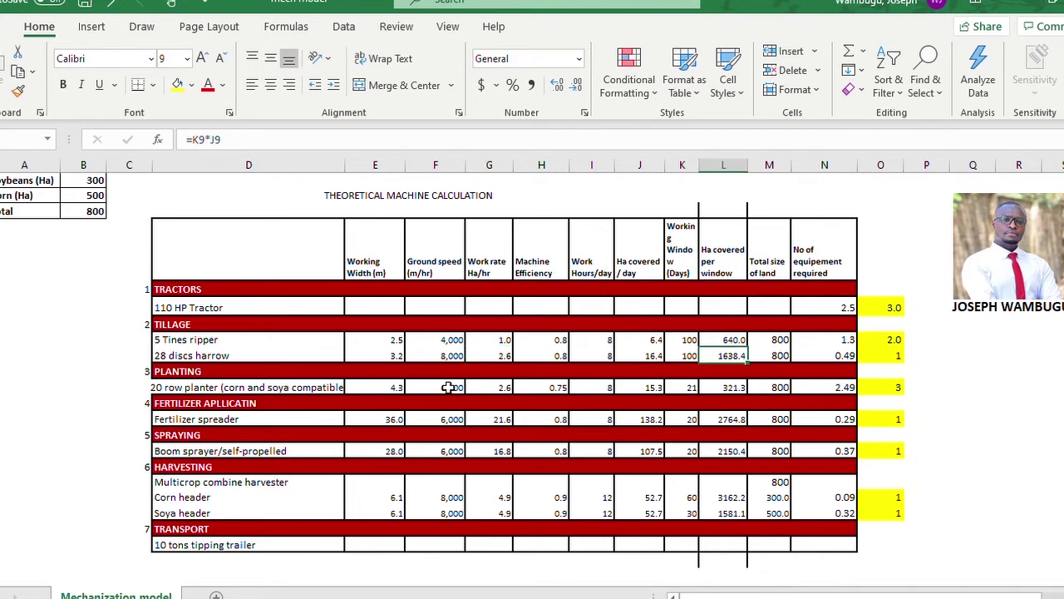
Review the 20 row planter's working width, ground speed, work rate formula, machine efficiency, work hours and hectares-per-day formula.
{"action": "left_click", "coordinate": [394, 387]}
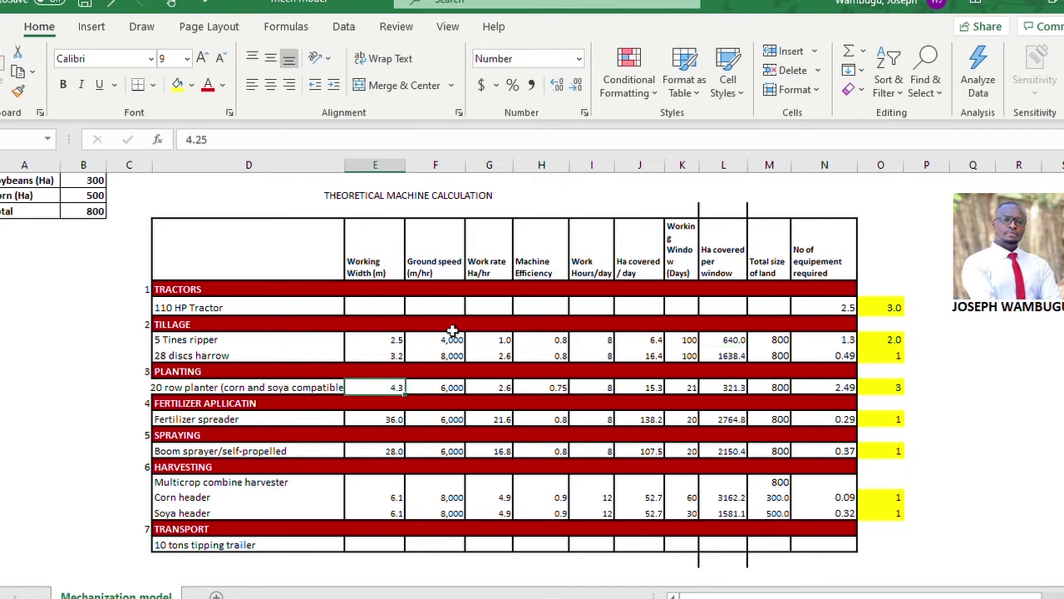
{"action": "left_click", "coordinate": [443, 387]}
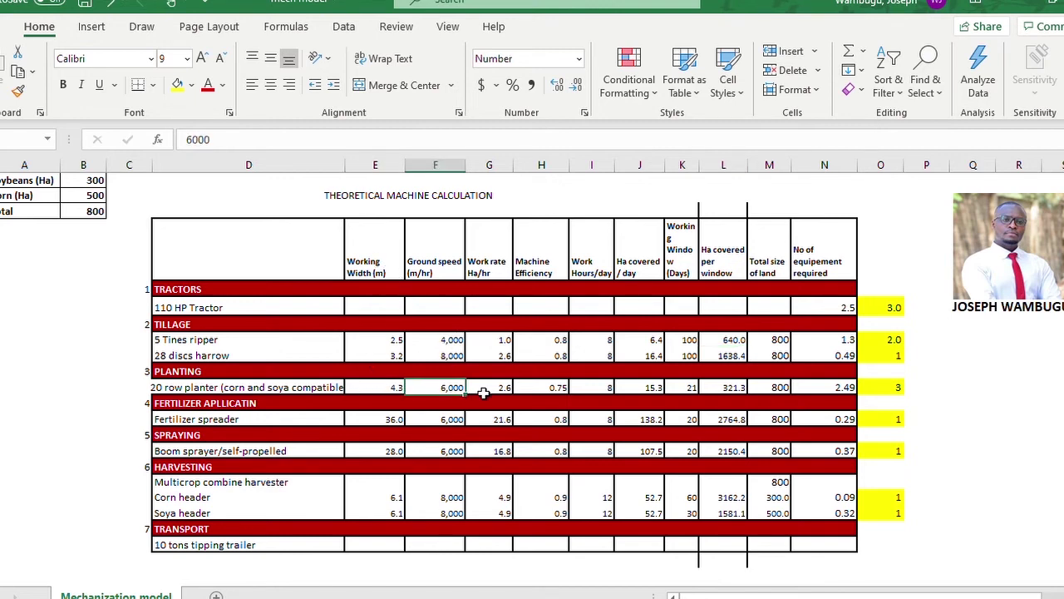
{"action": "left_click", "coordinate": [497, 387]}
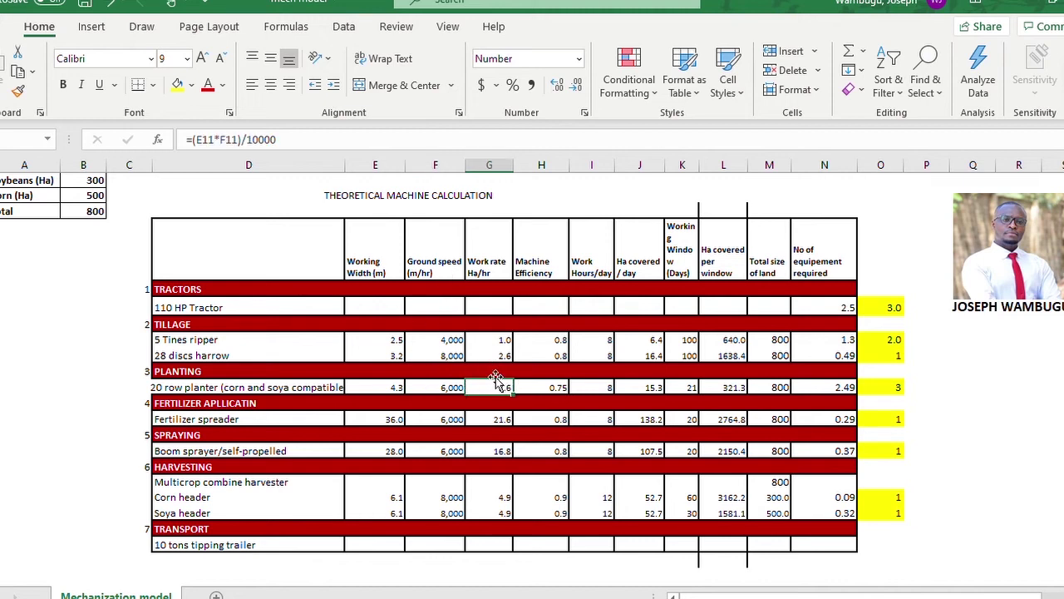
{"action": "left_click", "coordinate": [553, 387]}
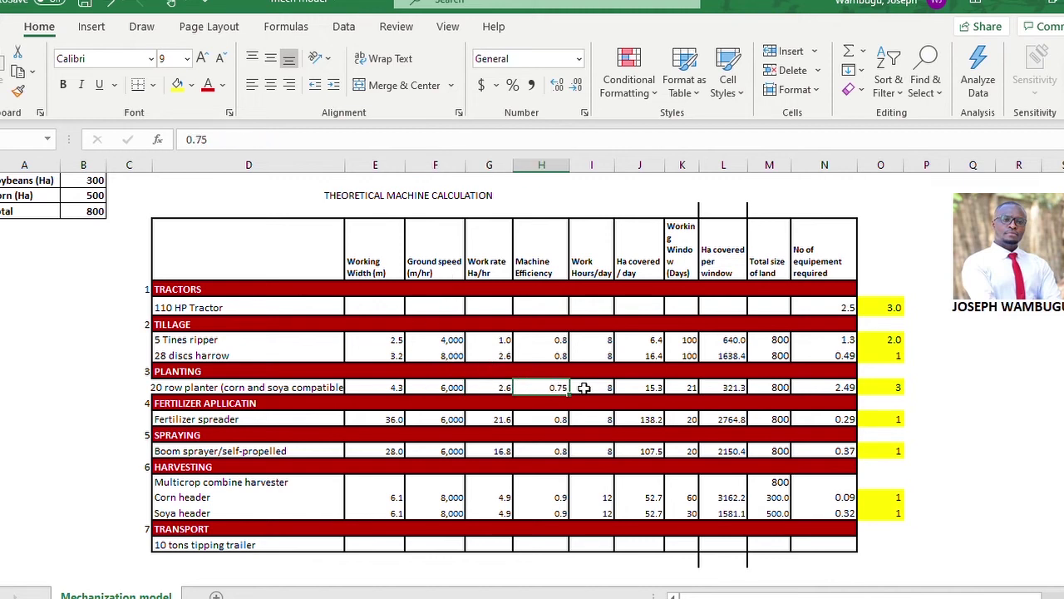
{"action": "left_click", "coordinate": [605, 387]}
{"action": "left_click", "coordinate": [644, 387]}
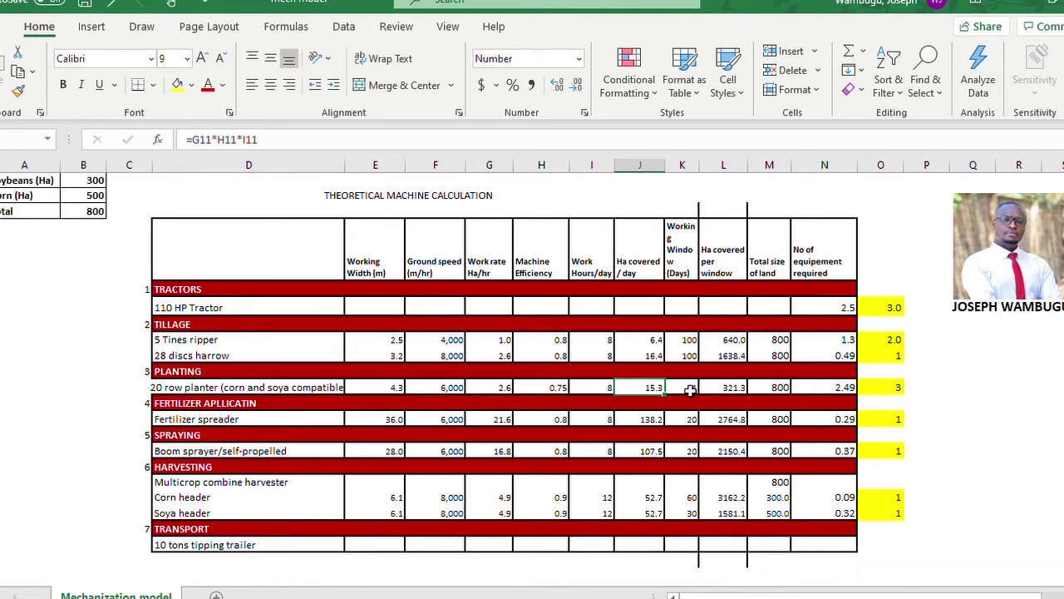
Examine the 20 row planter's working window, land size and hectares-per-window formula, along with its equipment required and ROUNDUP formulas.
{"action": "left_click", "coordinate": [687, 390]}
{"action": "left_click", "coordinate": [720, 387]}
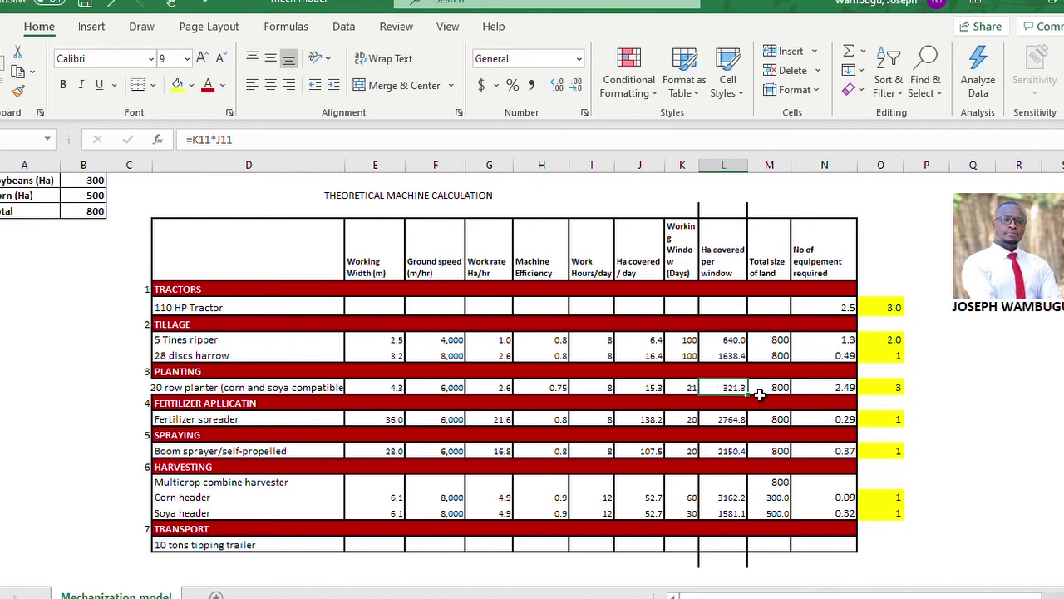
{"action": "left_click", "coordinate": [829, 389]}
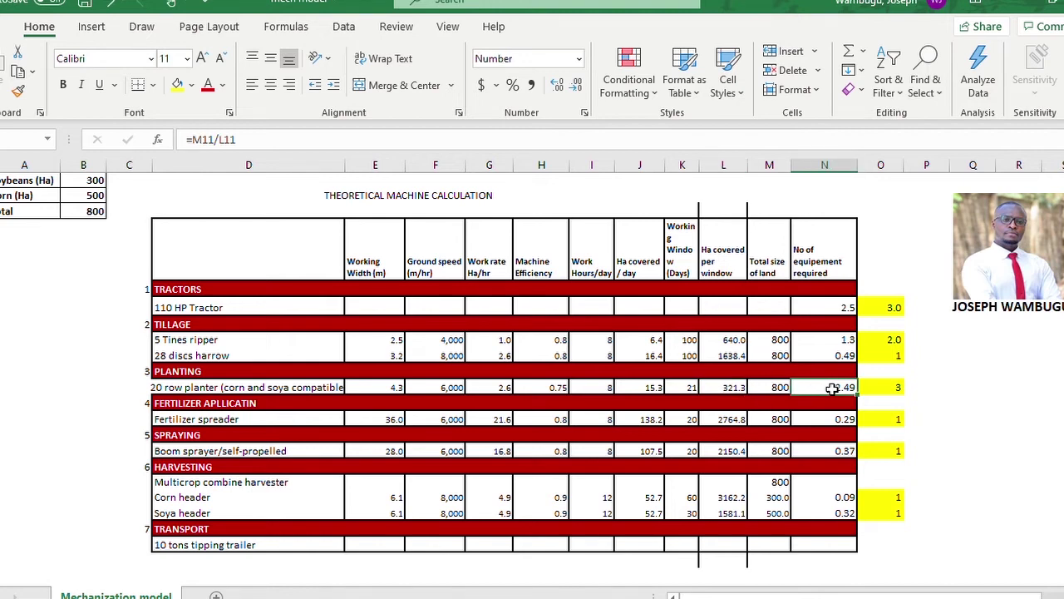
{"action": "left_click", "coordinate": [783, 387]}
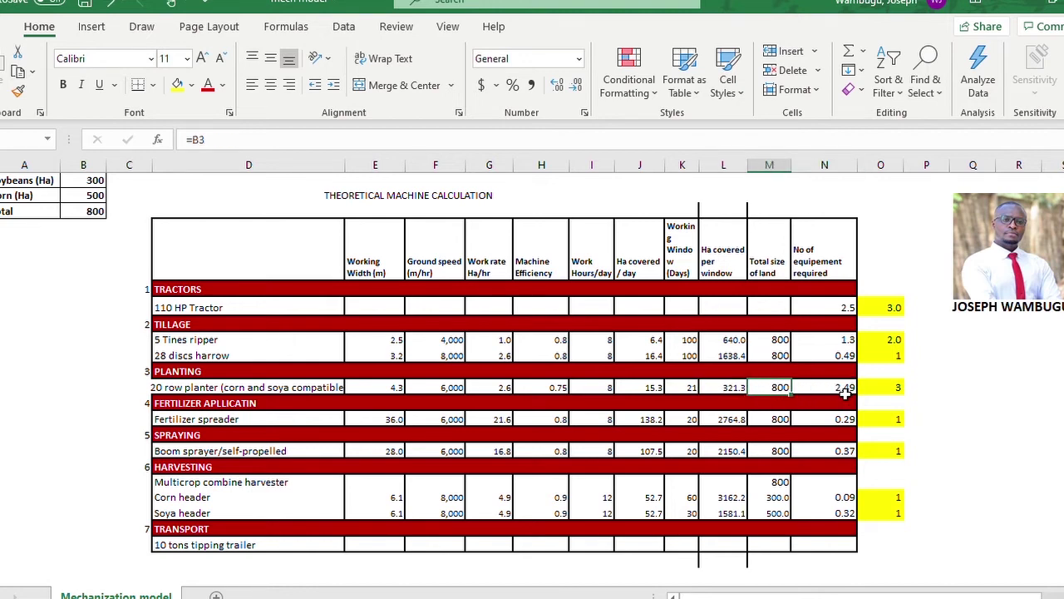
{"action": "left_click", "coordinate": [683, 388]}
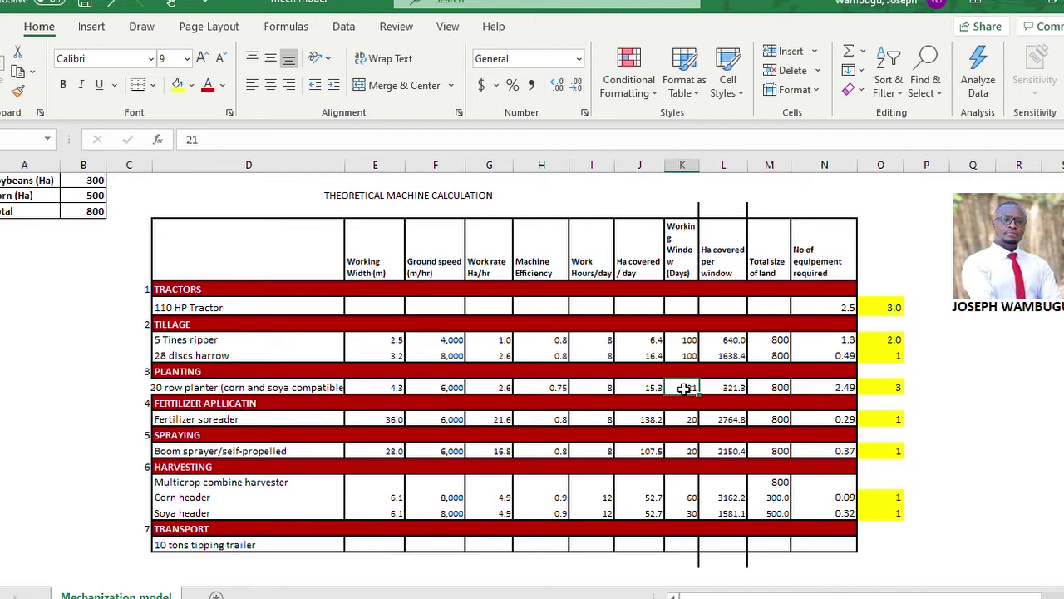
{"action": "left_click", "coordinate": [884, 386]}
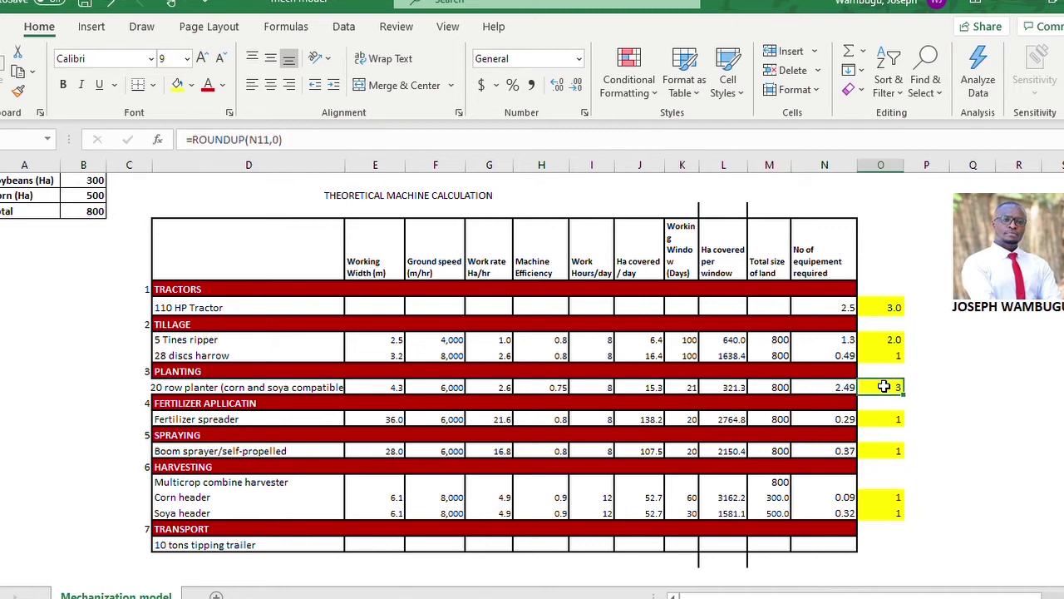
{"action": "left_click", "coordinate": [221, 141]}
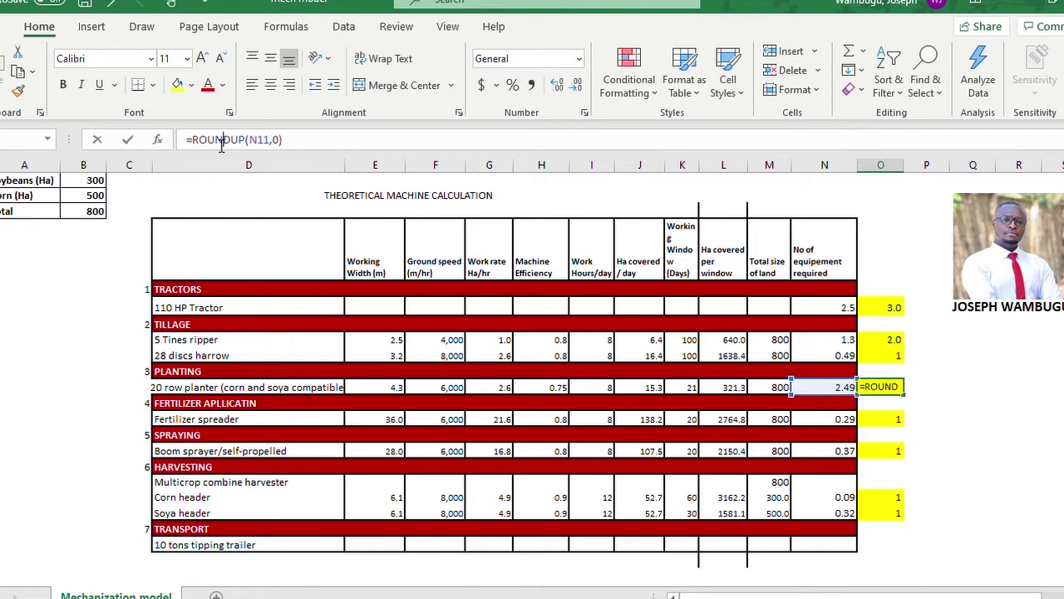
{"action": "left_click", "coordinate": [948, 387]}
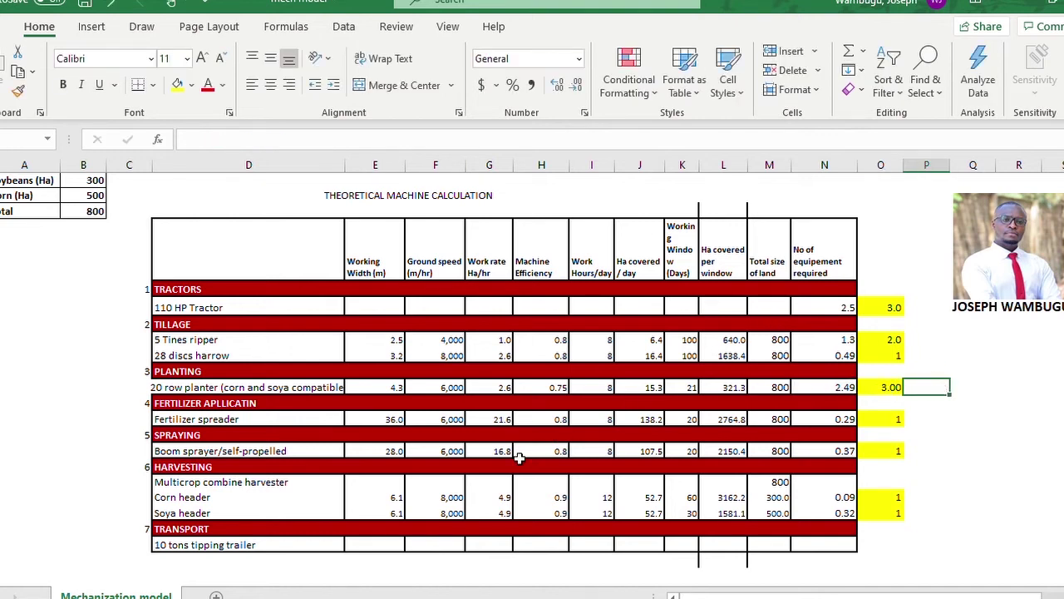
Review the Boom sprayer/self-propelled entry and its rounded-up quantity formula.
{"action": "scroll", "coordinate": [619, 401], "scroll_direction": "down", "scroll_amount": 1}
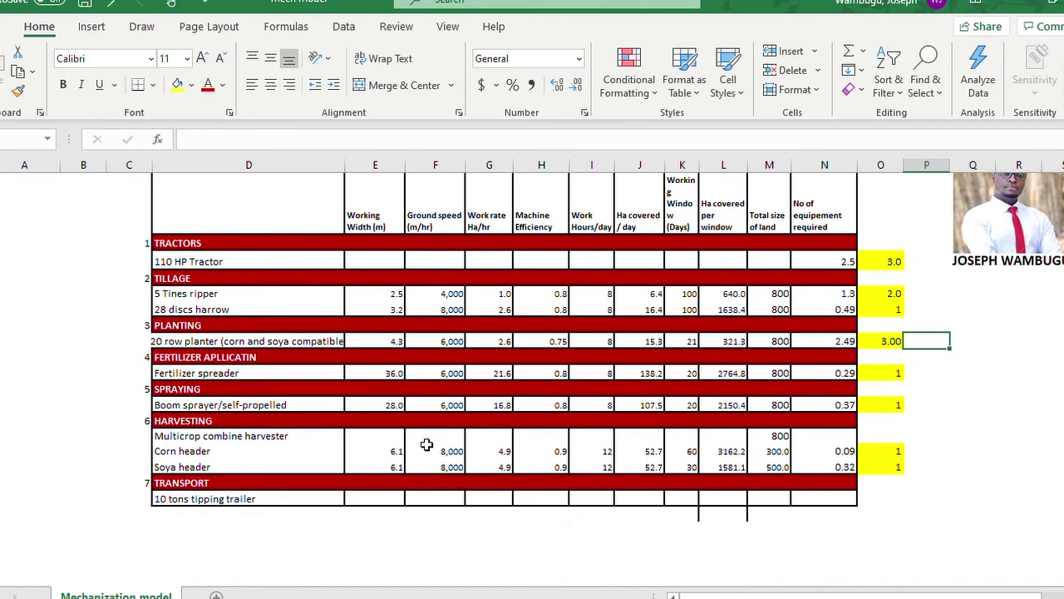
{"action": "left_click", "coordinate": [251, 406]}
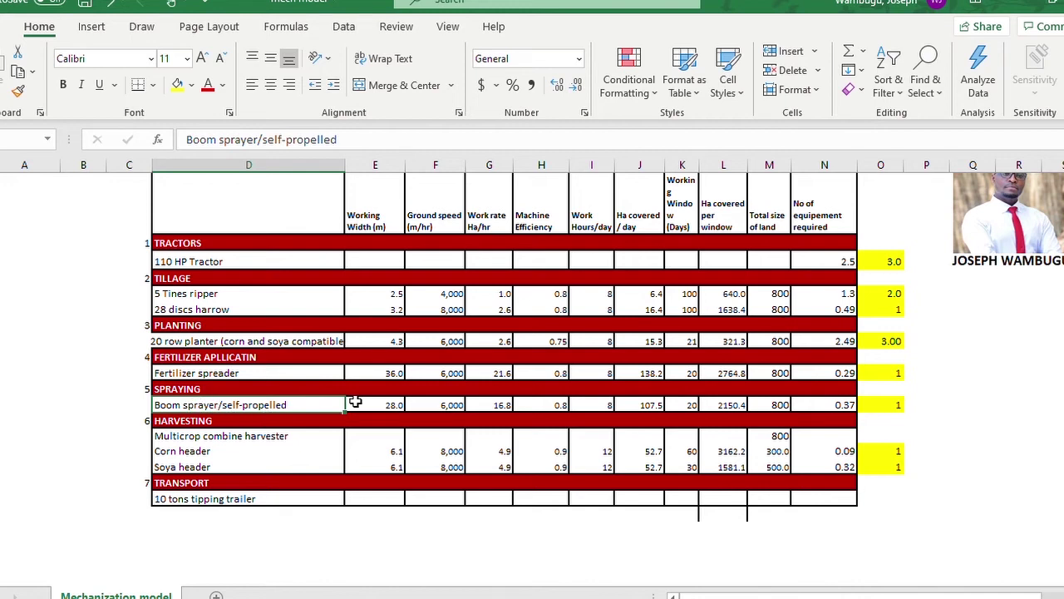
{"action": "left_click", "coordinate": [879, 405]}
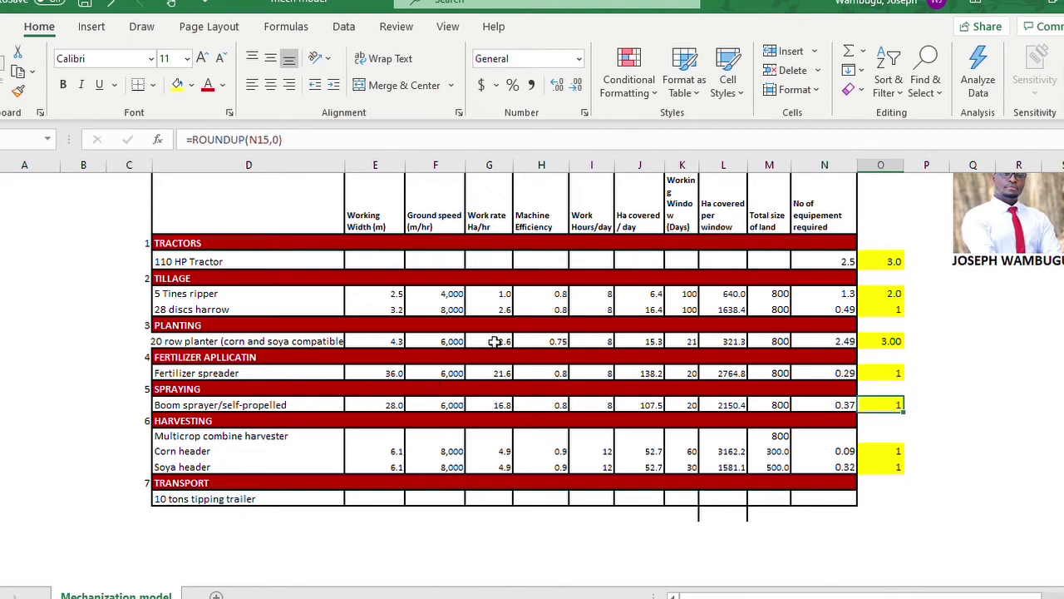
Look over the harvesting section and the numbered operations from tillage through harvesting.
{"action": "scroll", "coordinate": [428, 374], "scroll_direction": "down", "scroll_amount": 1}
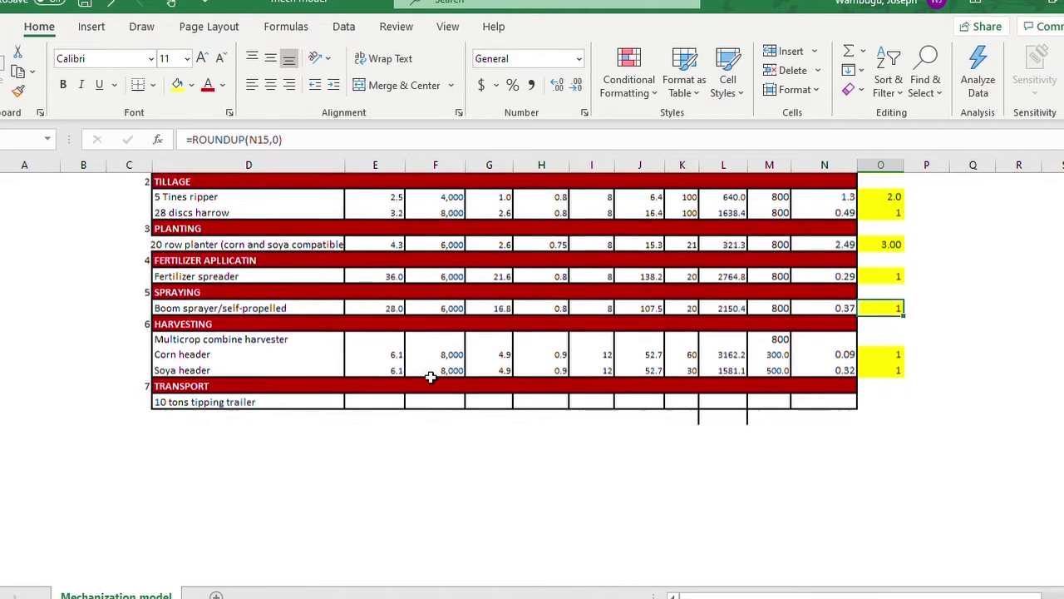
{"action": "left_click", "coordinate": [193, 324]}
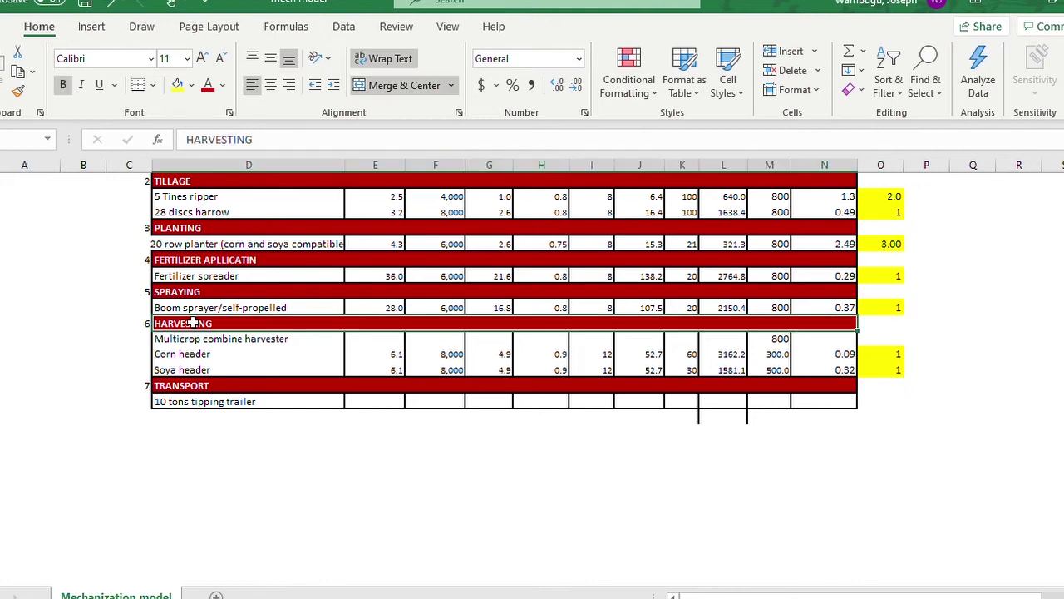
{"action": "scroll", "coordinate": [490, 333], "scroll_direction": "up", "scroll_amount": 1}
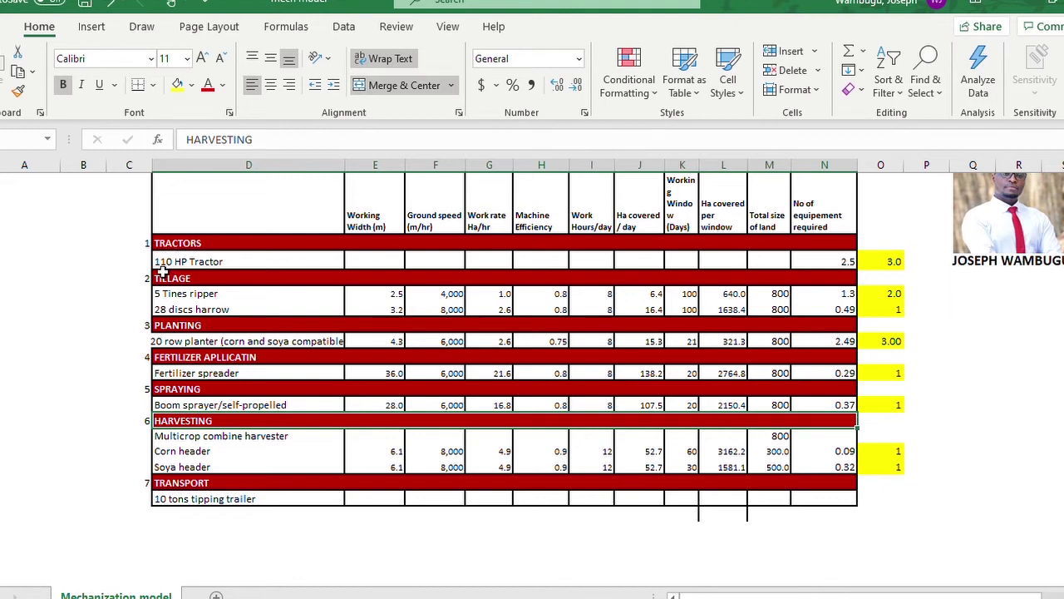
{"action": "left_click_drag", "start_coordinate": [145, 275], "coordinate": [135, 412]}
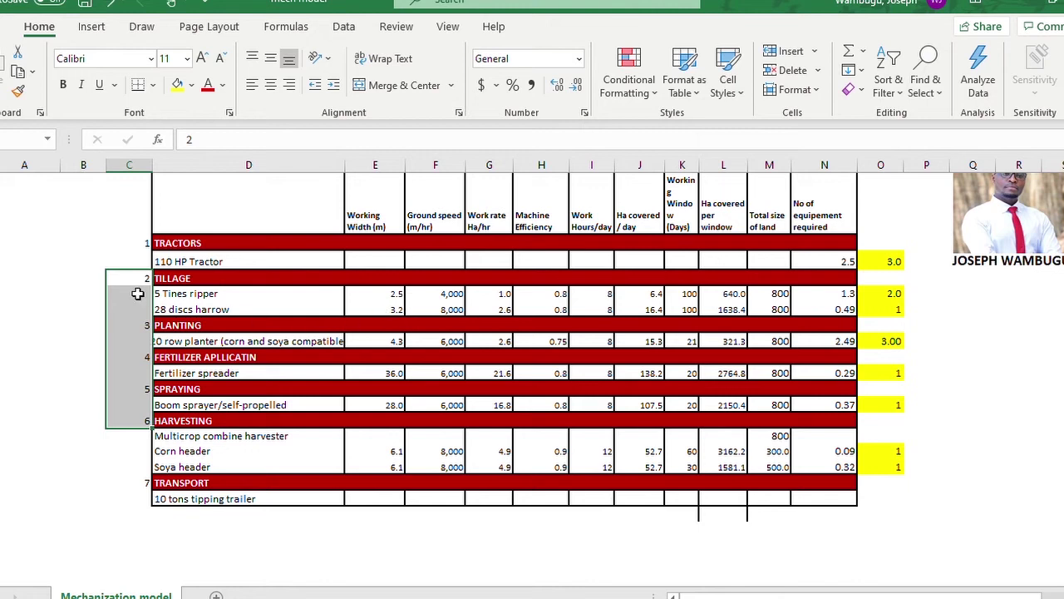
{"action": "left_click", "coordinate": [75, 291]}
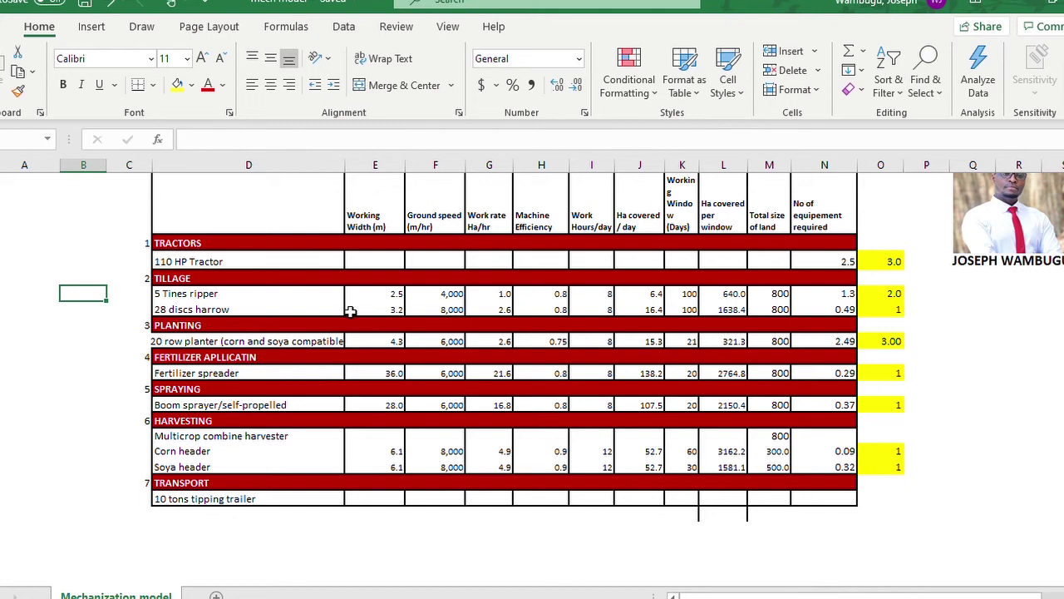
Review the 110 HP Tractor's MAX formula for equipment required alongside the 20 row planter's requirement formula.
{"action": "left_click", "coordinate": [233, 296]}
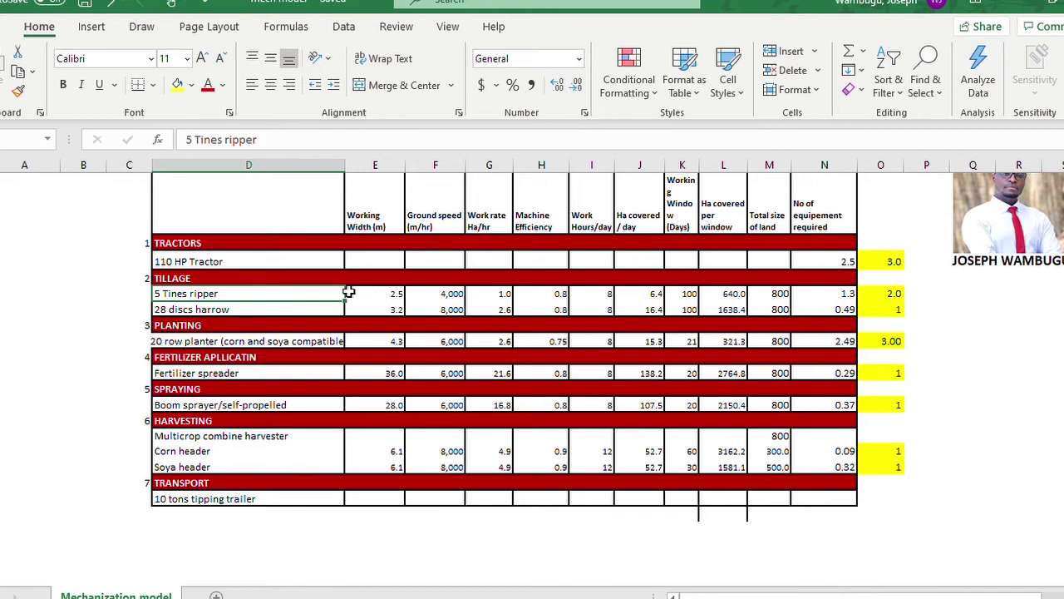
{"action": "left_click", "coordinate": [237, 264]}
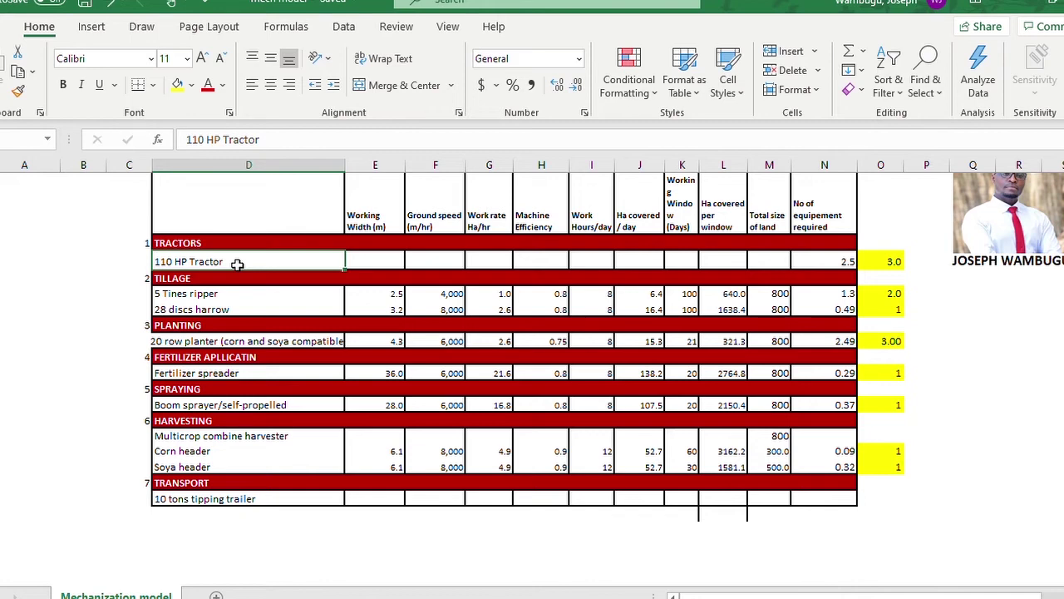
{"action": "left_click", "coordinate": [844, 262]}
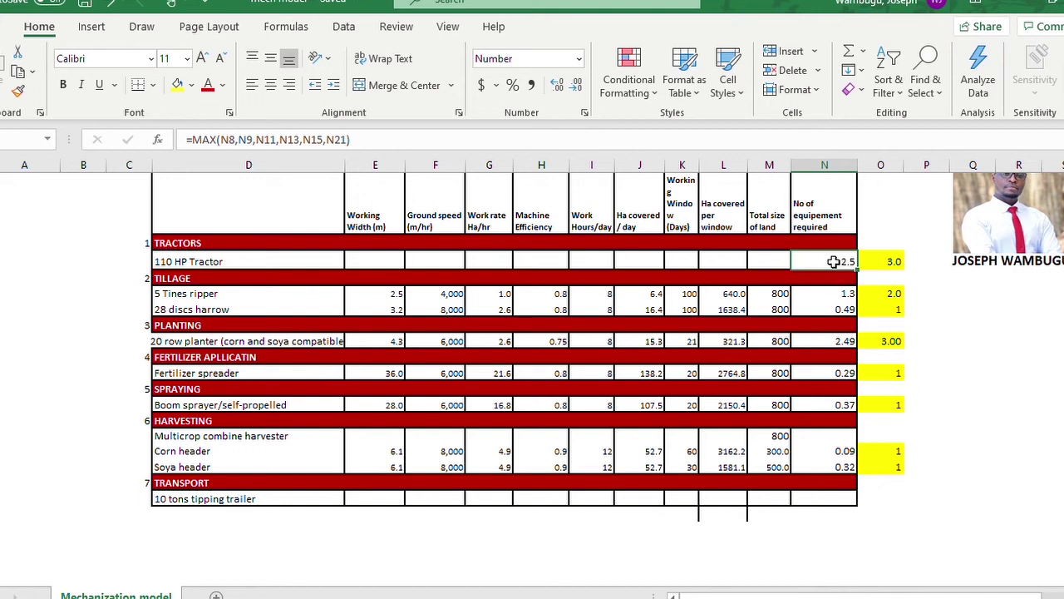
{"action": "left_click", "coordinate": [824, 340]}
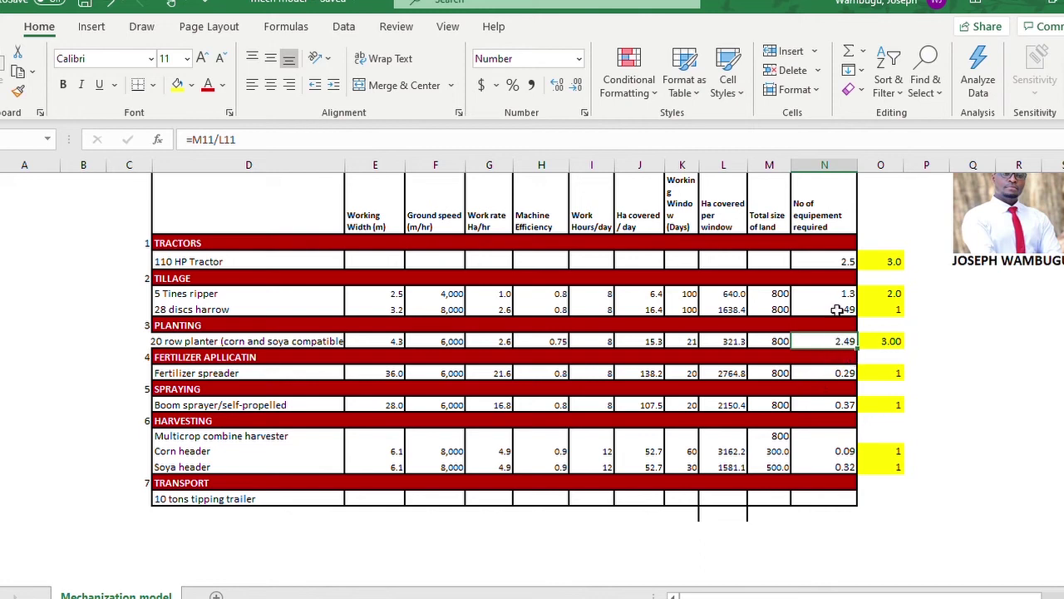
Show the 110 HP Tractor's number of equipment required with two decimal places.
{"action": "left_click", "coordinate": [844, 263]}
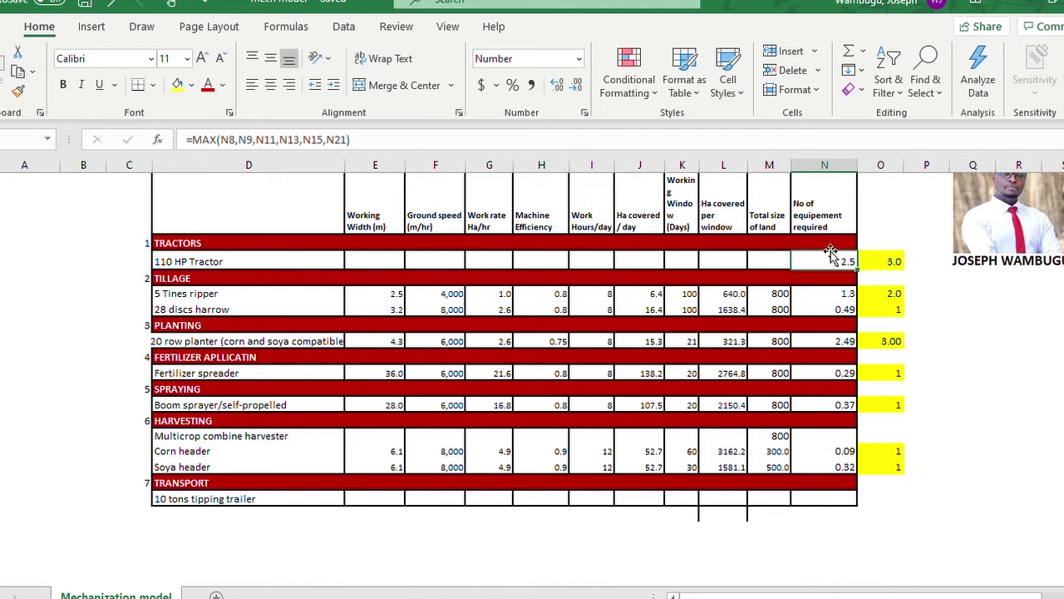
{"action": "left_click", "coordinate": [568, 86]}
{"action": "left_click", "coordinate": [552, 86]}
{"action": "left_click", "coordinate": [550, 86]}
Inspect the cells referenced by the tractor's MAX formula, compare its requirement with the planter's, and check the tractor's ROUNDUP formula.
{"action": "double_click", "coordinate": [833, 262]}
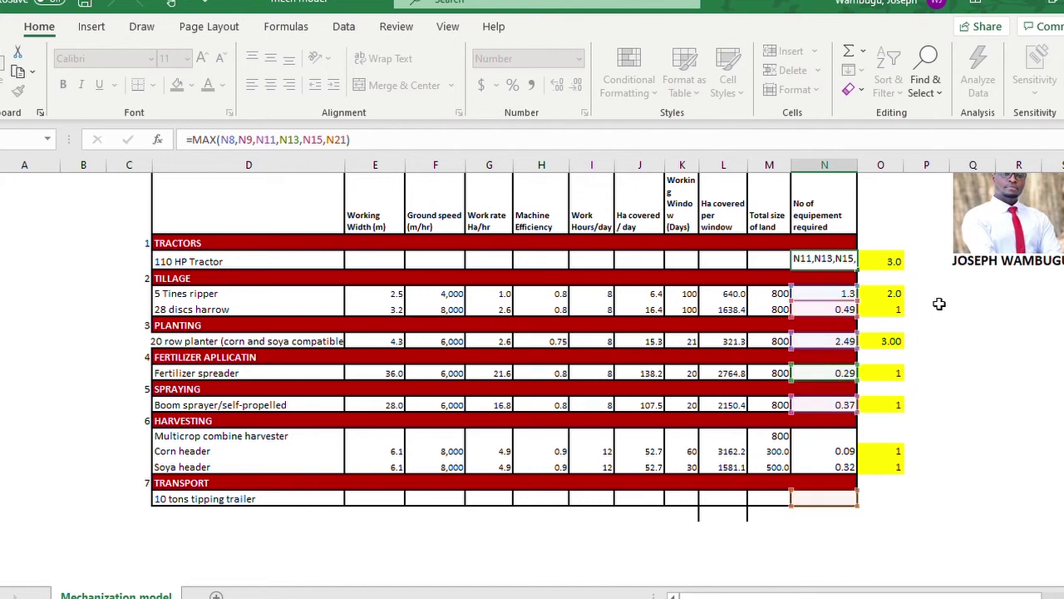
{"action": "key", "text": "Escape"}
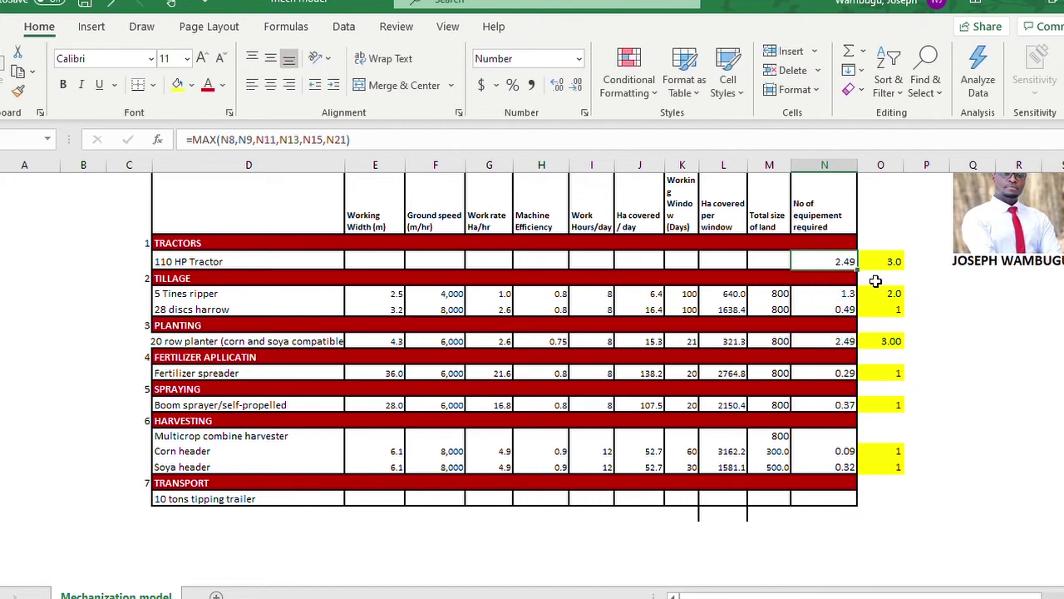
{"action": "left_click", "coordinate": [833, 341]}
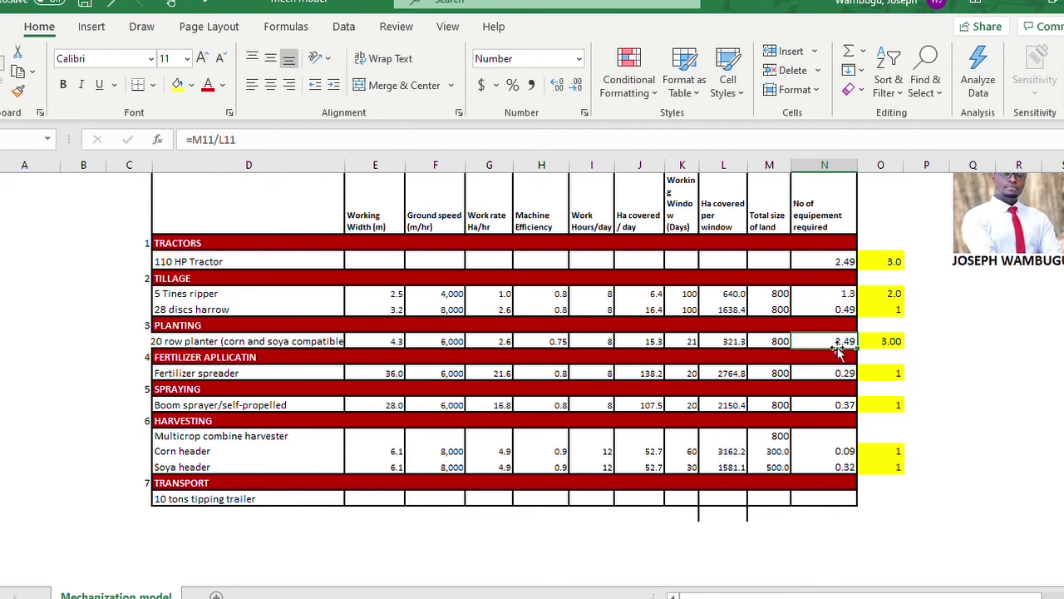
{"action": "left_click", "coordinate": [835, 263]}
{"action": "left_click", "coordinate": [830, 343]}
{"action": "left_click", "coordinate": [901, 262]}
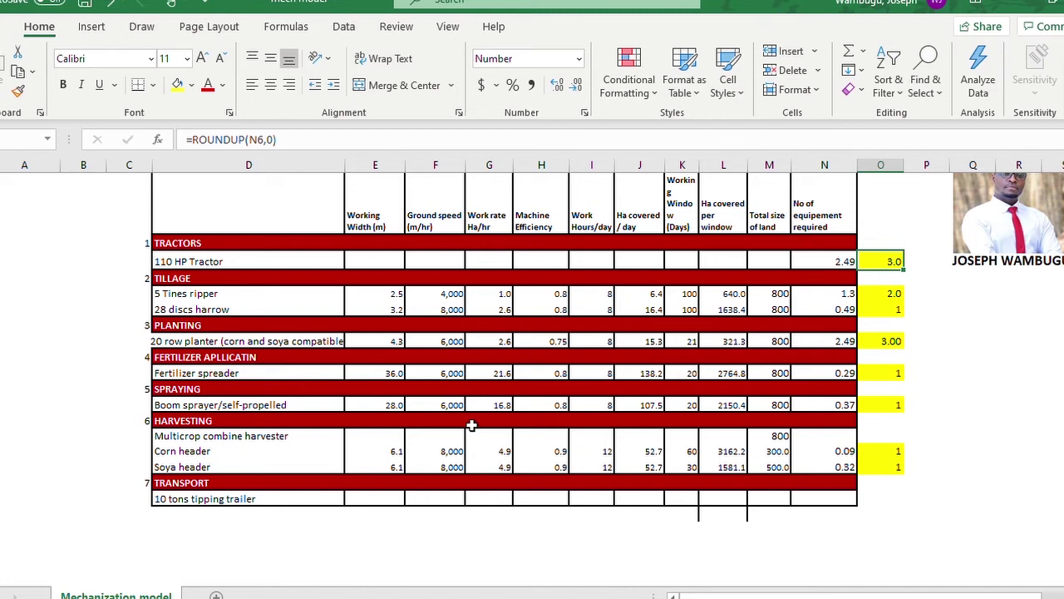
Review the operations from tractors through spraying, then compare the harvesting section's Multicrop combine harvester row with the 110 HP Tractor entry.
{"action": "left_click_drag", "start_coordinate": [131, 243], "coordinate": [112, 405]}
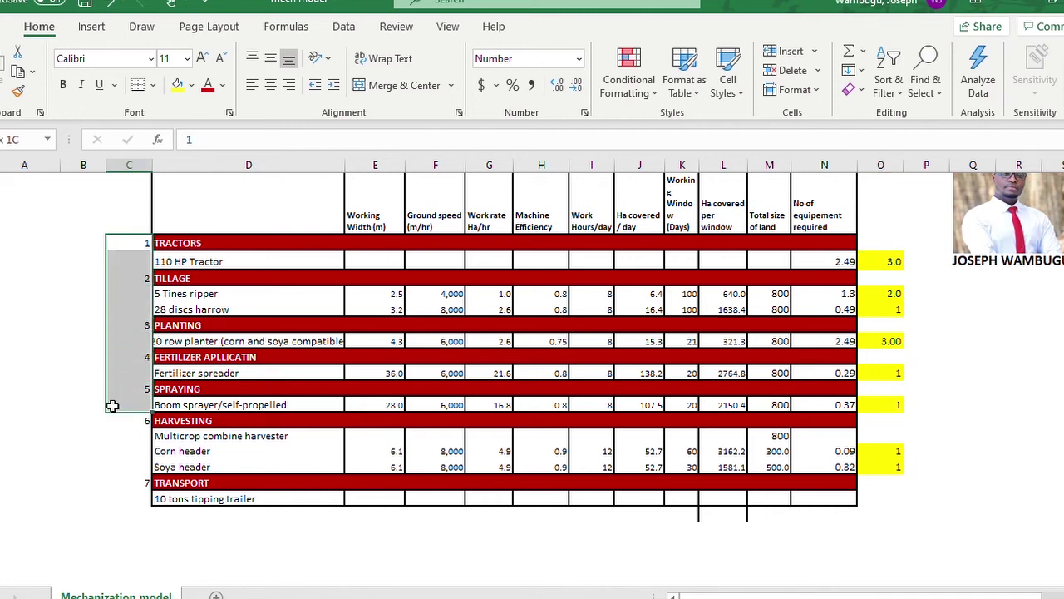
{"action": "left_click", "coordinate": [69, 420]}
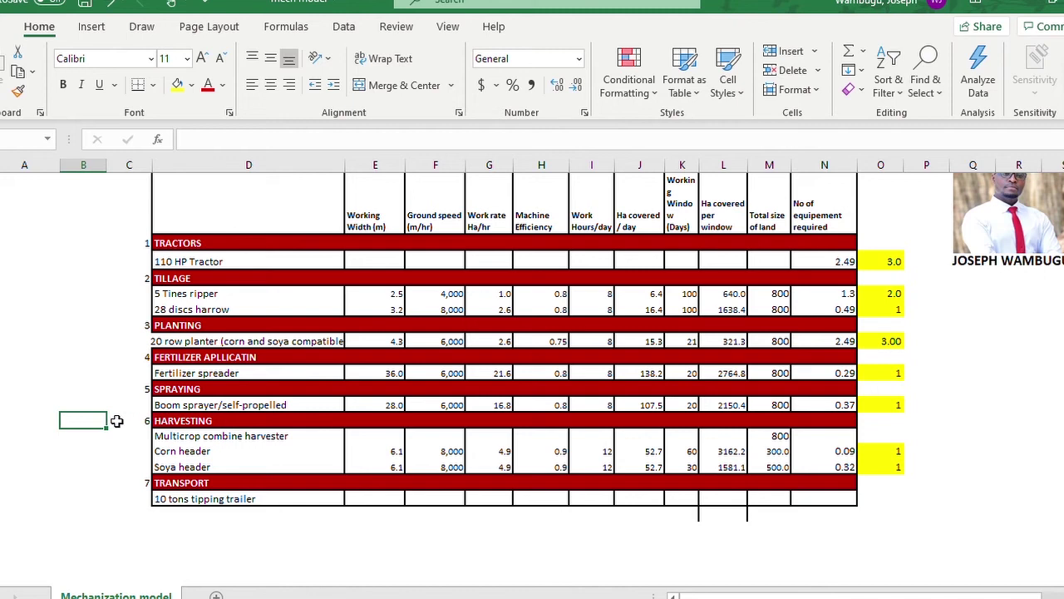
{"action": "left_click", "coordinate": [191, 420]}
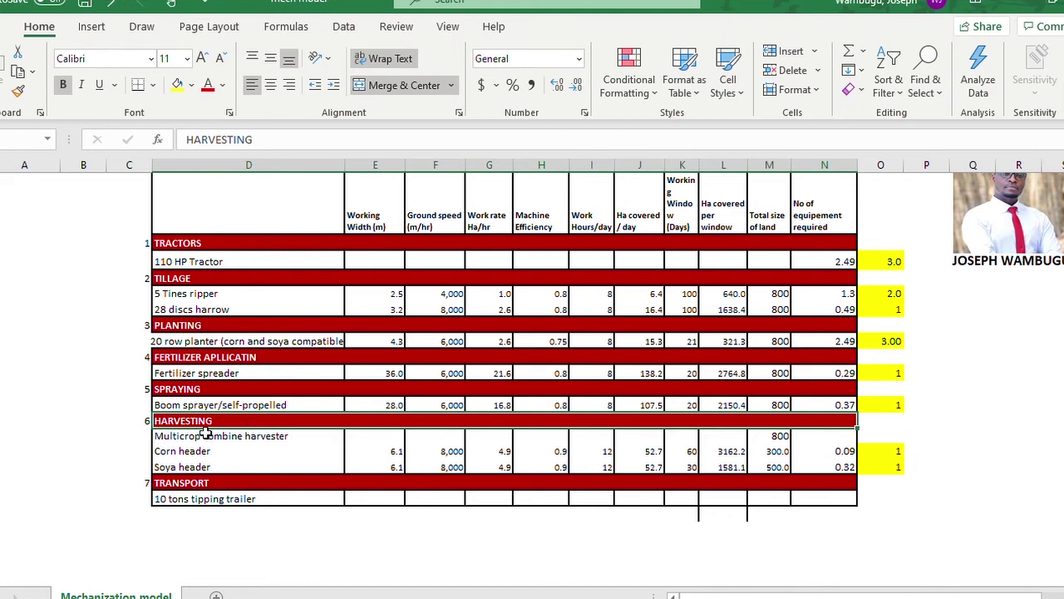
{"action": "left_click_drag", "start_coordinate": [191, 437], "coordinate": [834, 433]}
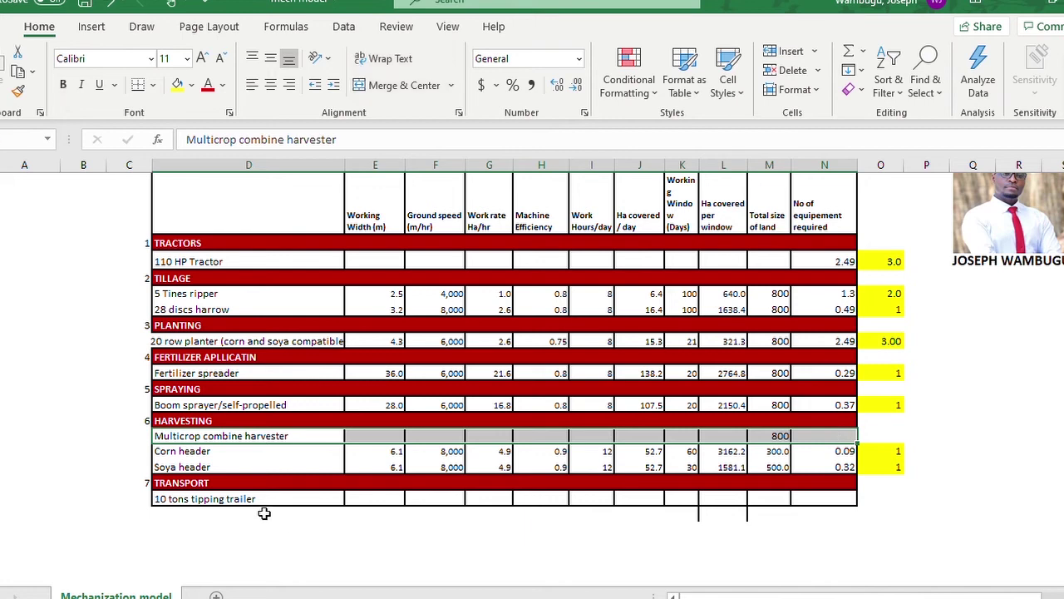
{"action": "left_click", "coordinate": [250, 436]}
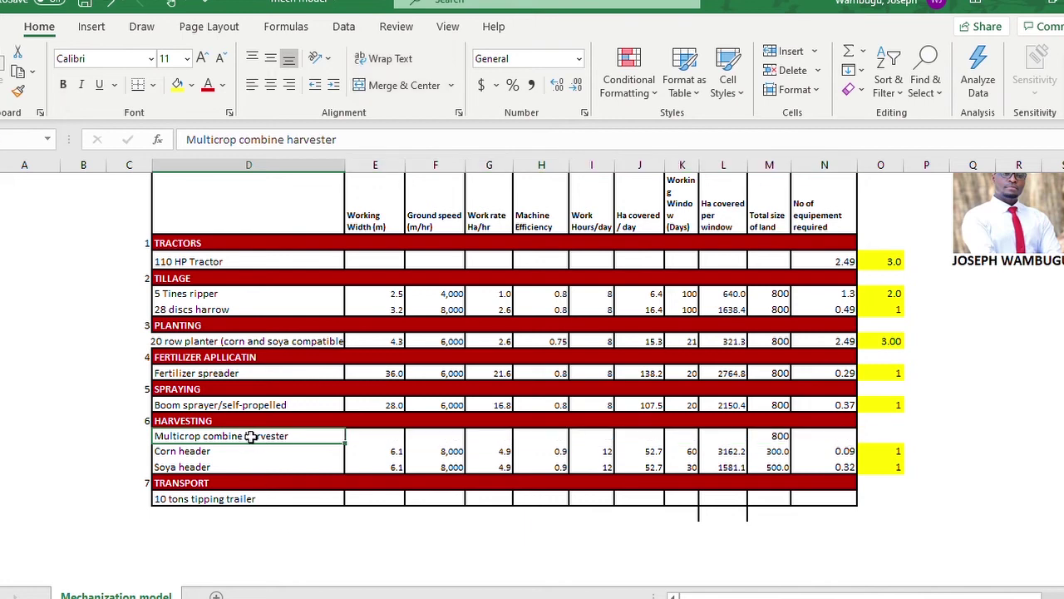
{"action": "left_click", "coordinate": [225, 263]}
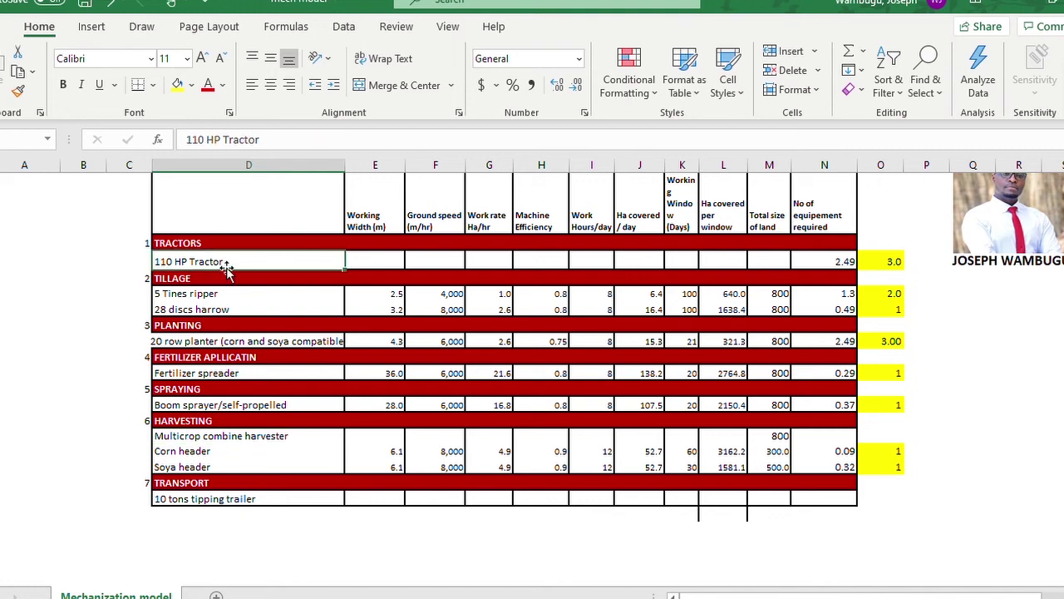
Review the Multicrop combine harvester with its corn and soya headers, checking their ground speeds, the corn header's work-rate formula and both required-equipment formulas.
{"action": "left_click", "coordinate": [243, 436]}
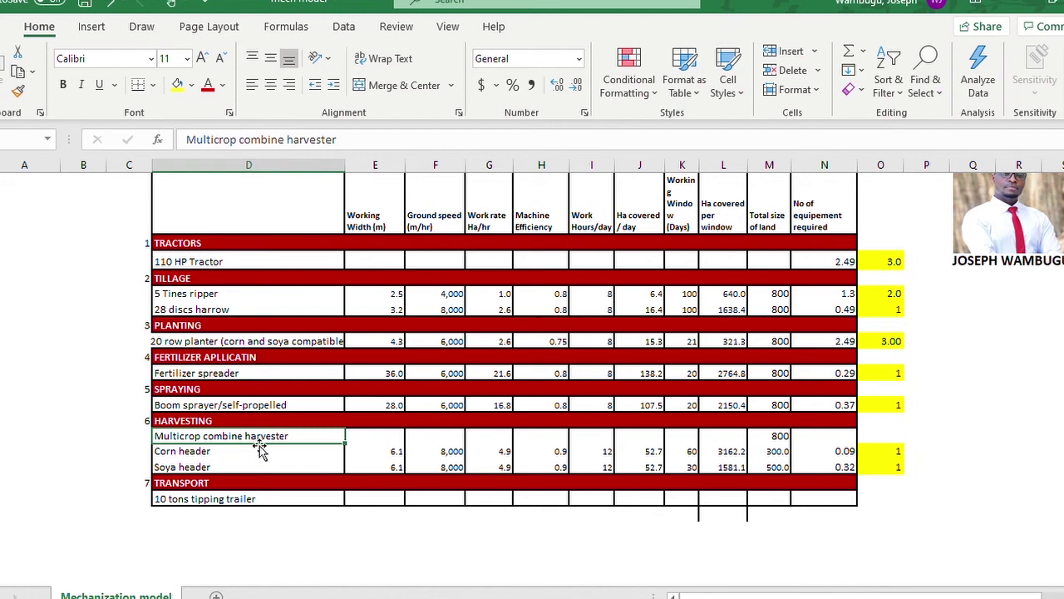
{"action": "scroll", "coordinate": [256, 445], "scroll_direction": "up", "scroll_amount": 1}
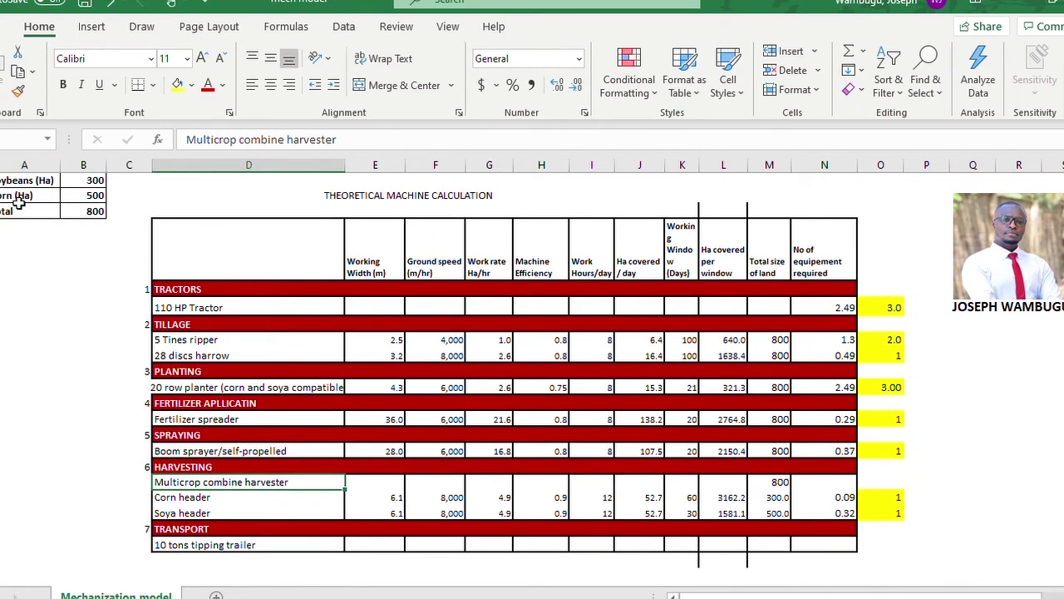
{"action": "scroll", "coordinate": [373, 405], "scroll_direction": "down", "scroll_amount": 1}
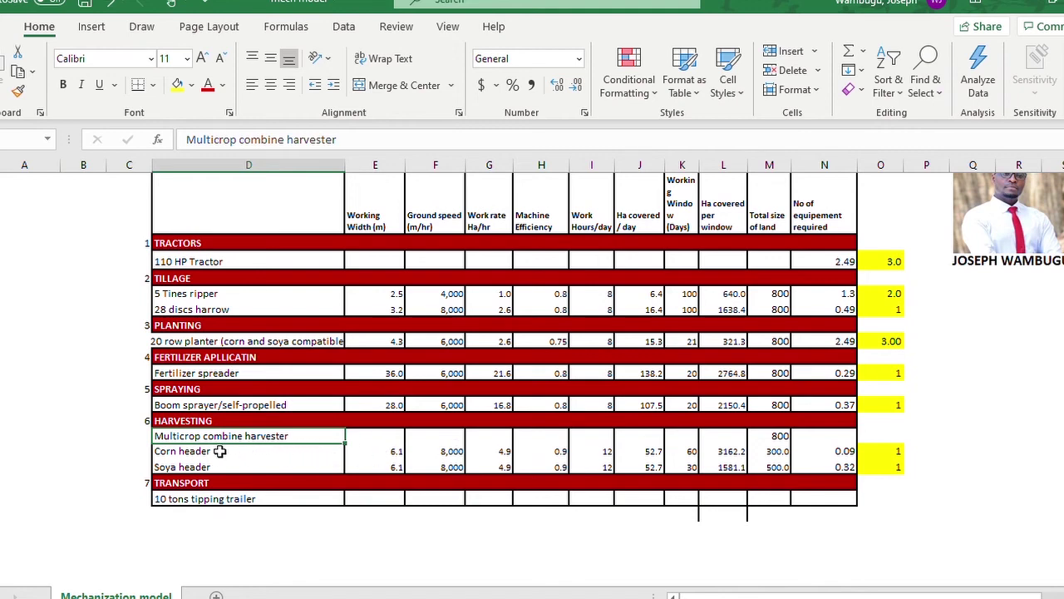
{"action": "left_click_drag", "start_coordinate": [216, 451], "coordinate": [221, 466]}
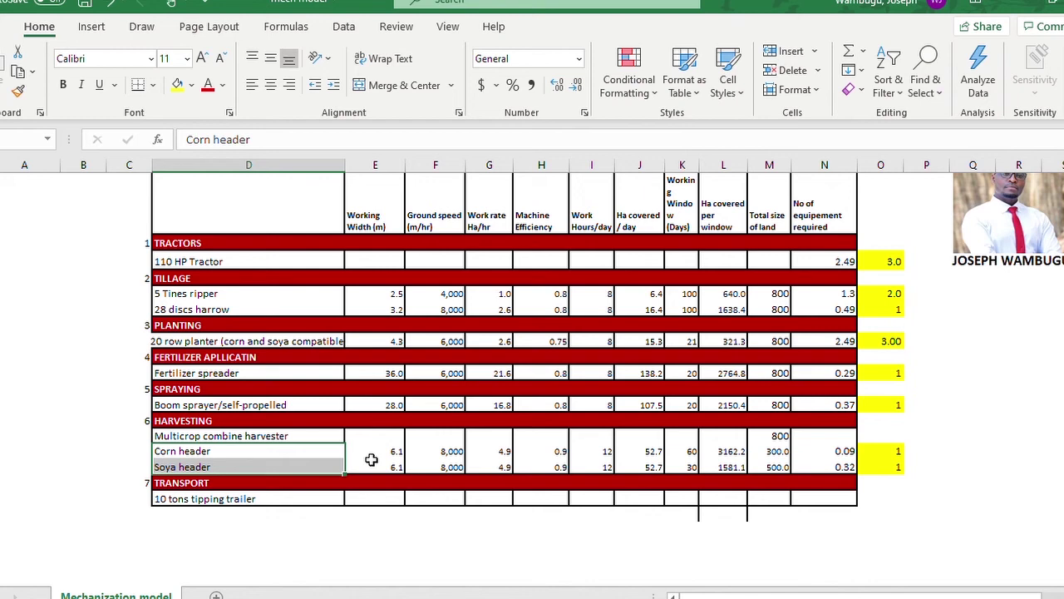
{"action": "left_click_drag", "start_coordinate": [449, 450], "coordinate": [449, 468]}
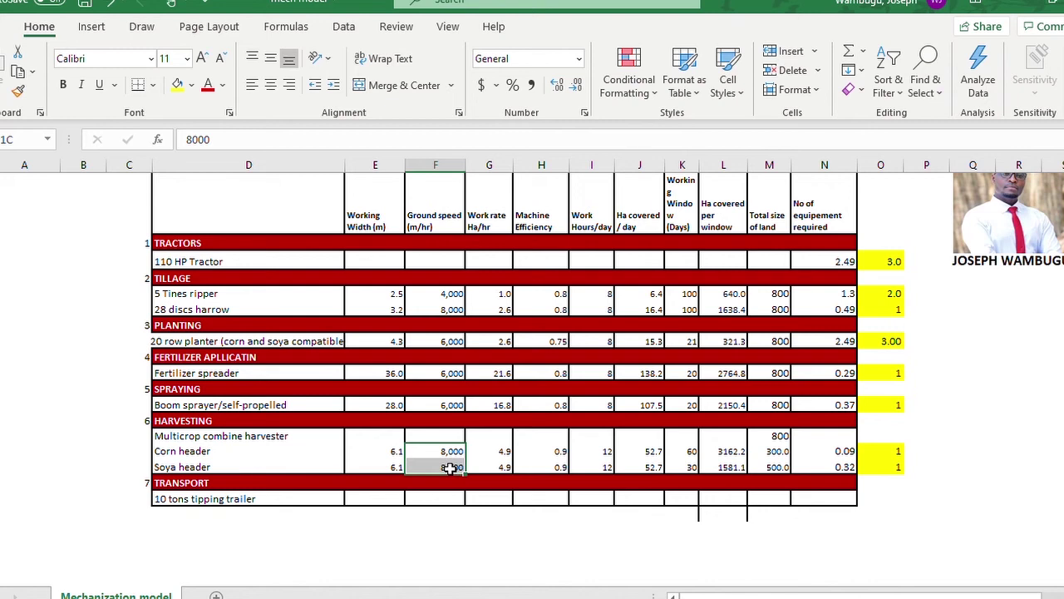
{"action": "left_click_drag", "start_coordinate": [449, 468], "coordinate": [449, 468]}
{"action": "left_click", "coordinate": [491, 450]}
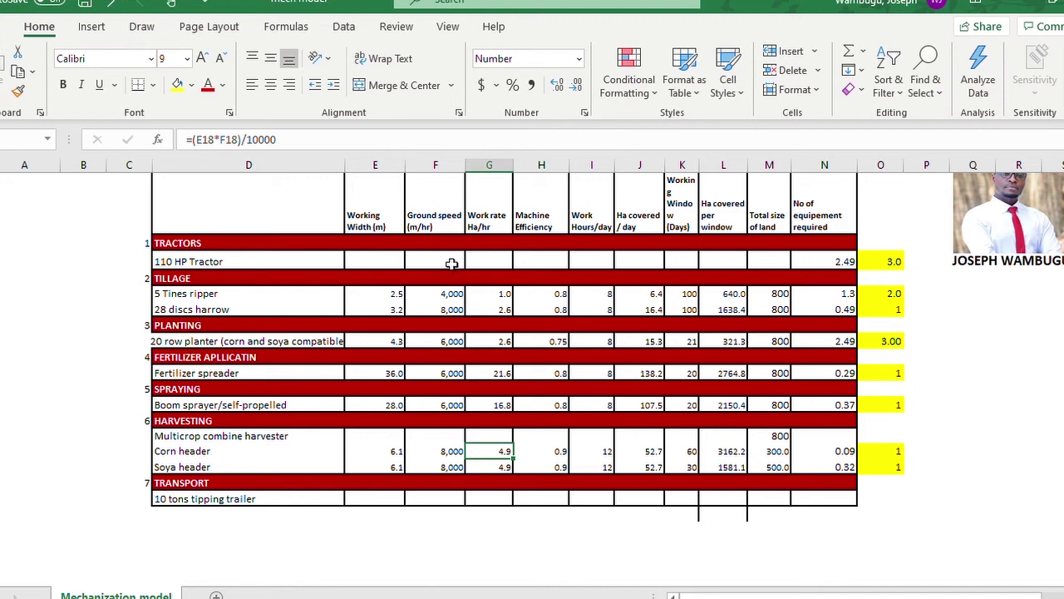
{"action": "left_click", "coordinate": [836, 452]}
{"action": "left_click", "coordinate": [840, 467]}
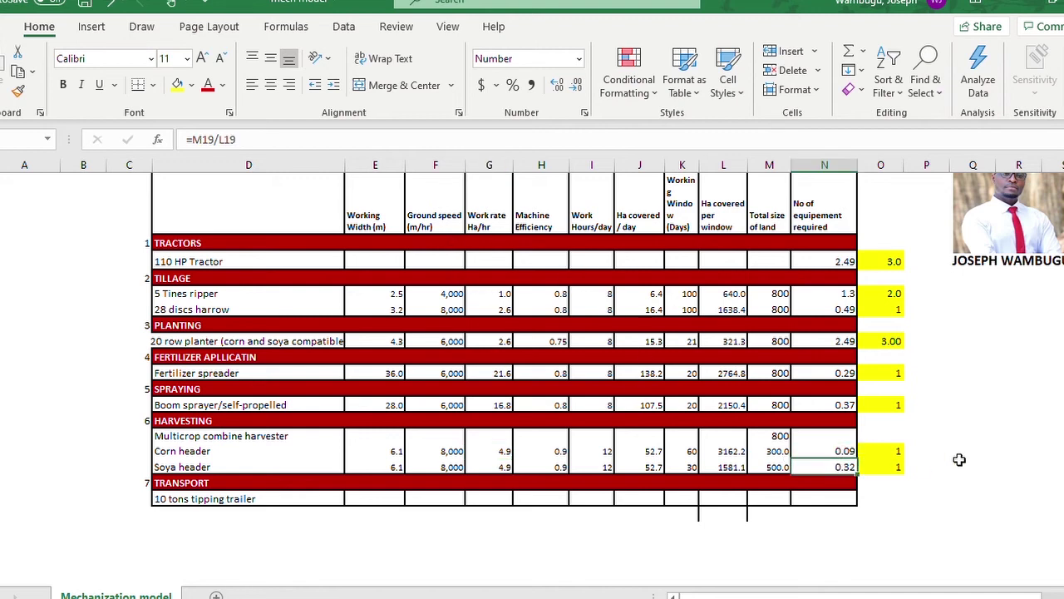
Enter 1 as the Multicrop combine harvester's number of equipment required.
{"action": "left_click", "coordinate": [839, 436]}
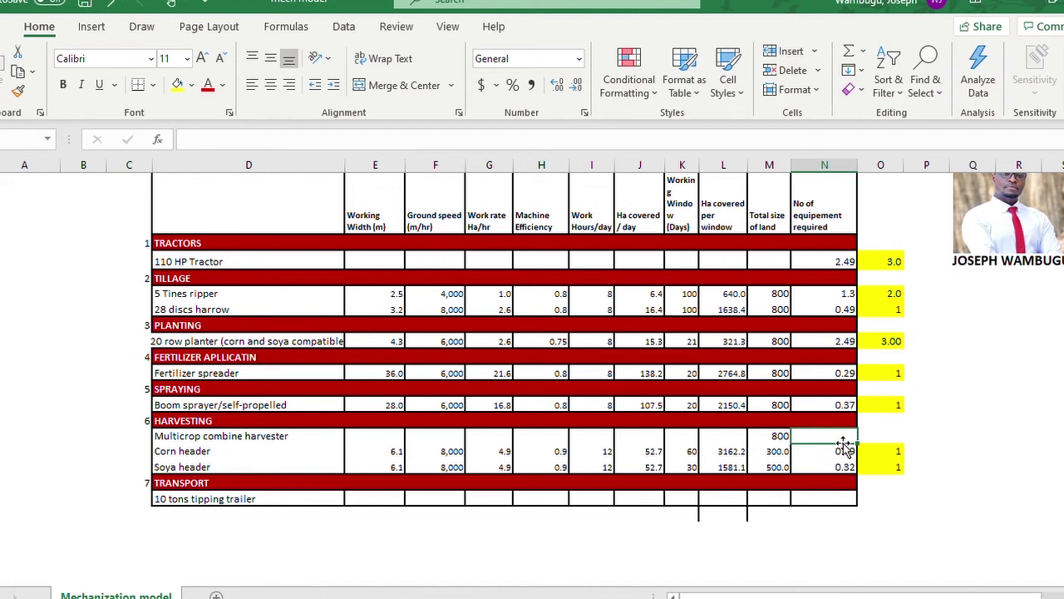
{"action": "type", "text": "1"}
{"action": "left_click", "coordinate": [982, 434]}
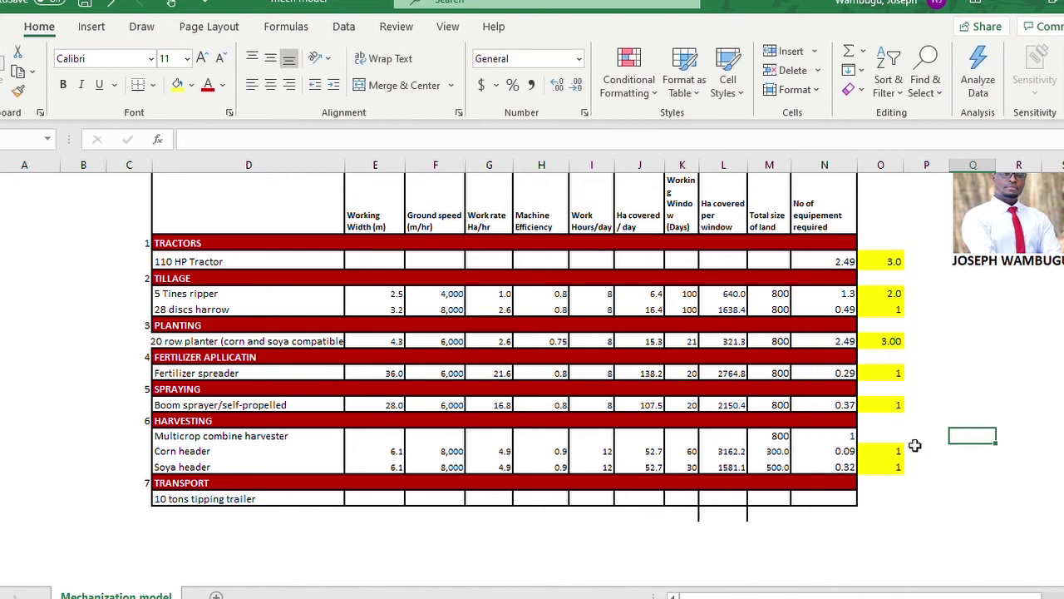
Calculate the Multicrop combine harvester's number of equipment required from the two headers with the formula =MAX(N19,N18).
{"action": "left_click", "coordinate": [828, 436]}
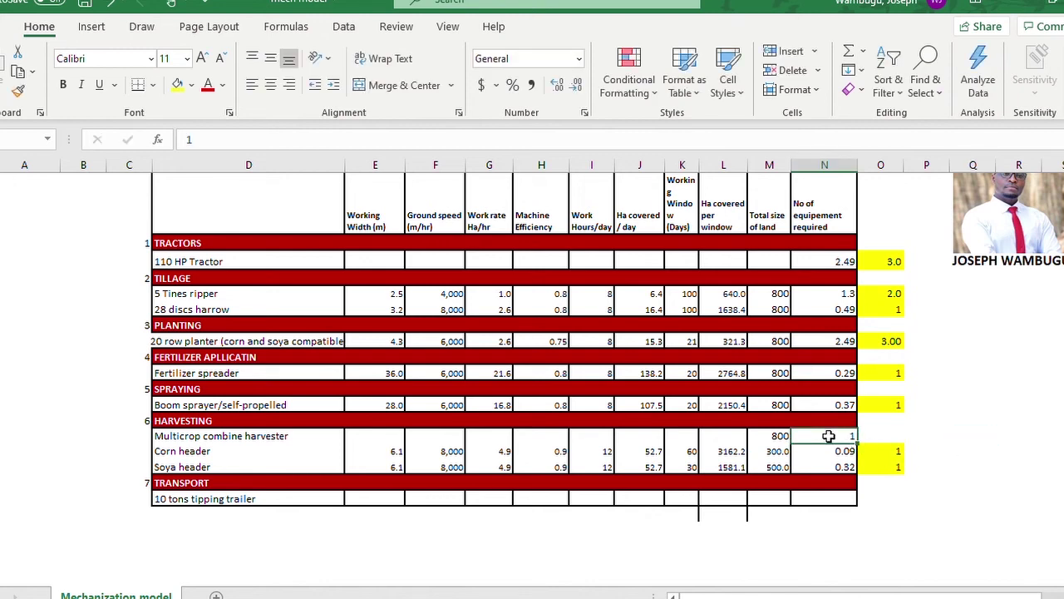
{"action": "type", "text": "="}
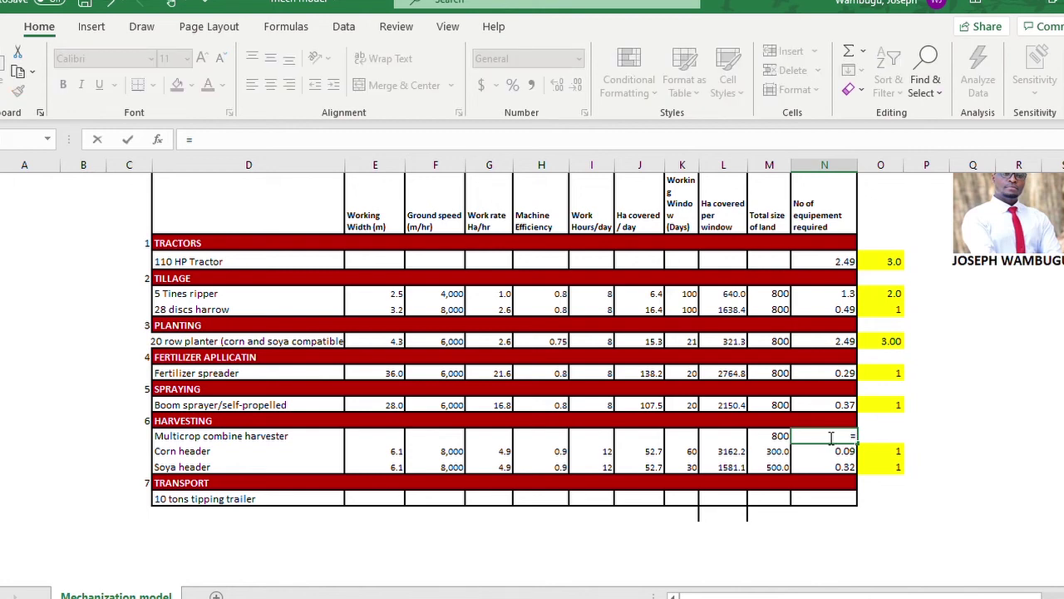
{"action": "type", "text": "MAX("}
{"action": "left_click", "coordinate": [829, 469]}
{"action": "type", "text": ","}
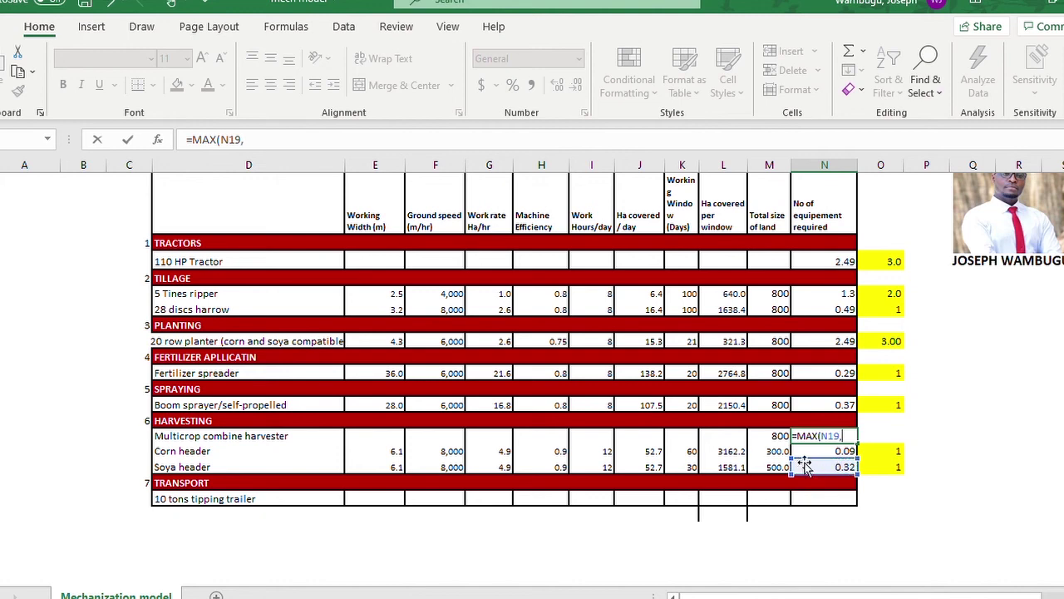
{"action": "left_click", "coordinate": [795, 451]}
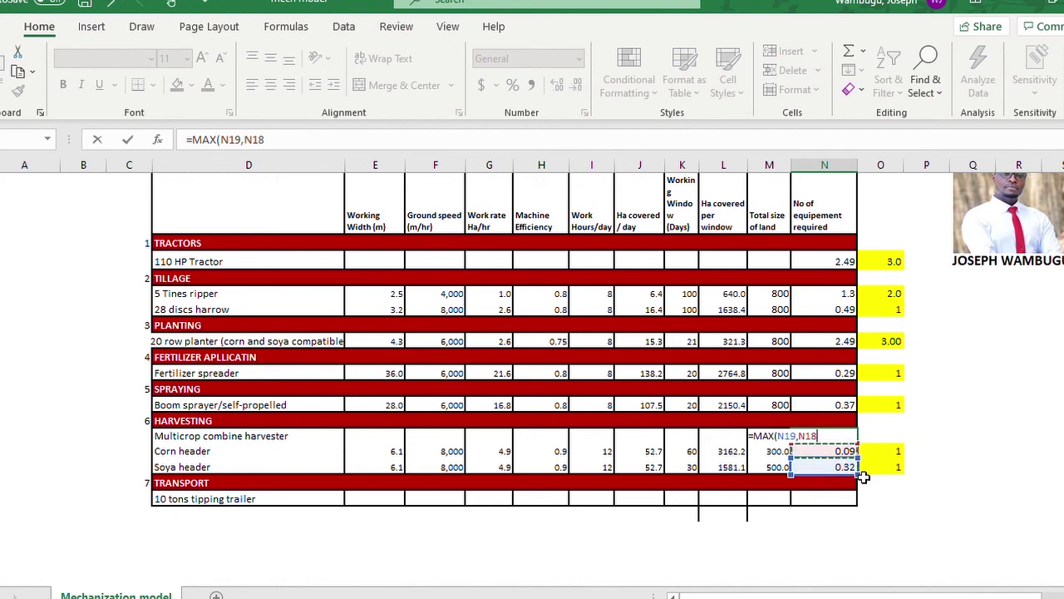
{"action": "type", "text": ")"}
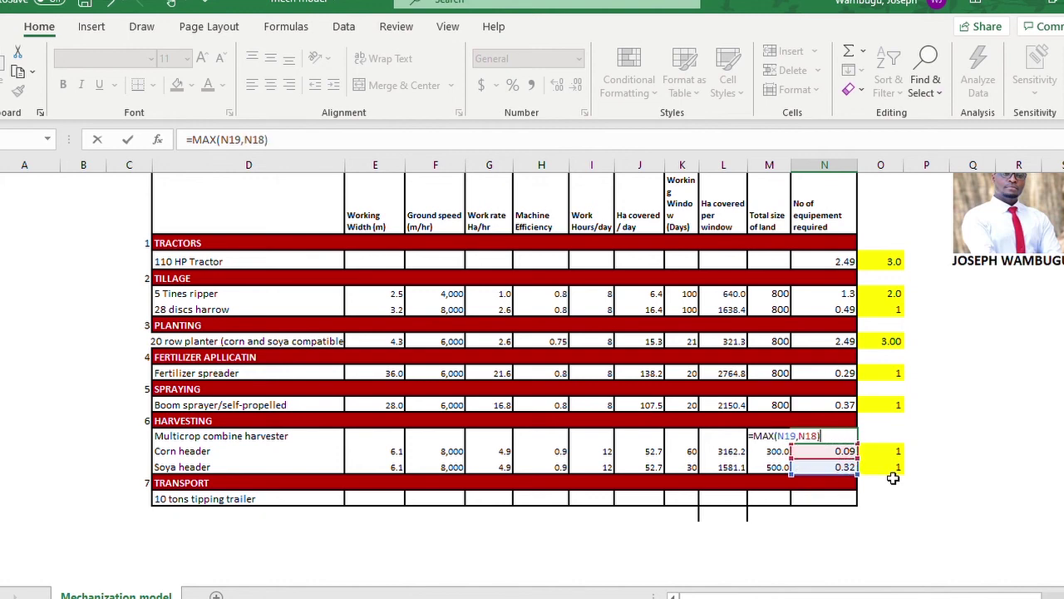
{"action": "key", "text": "Return"}
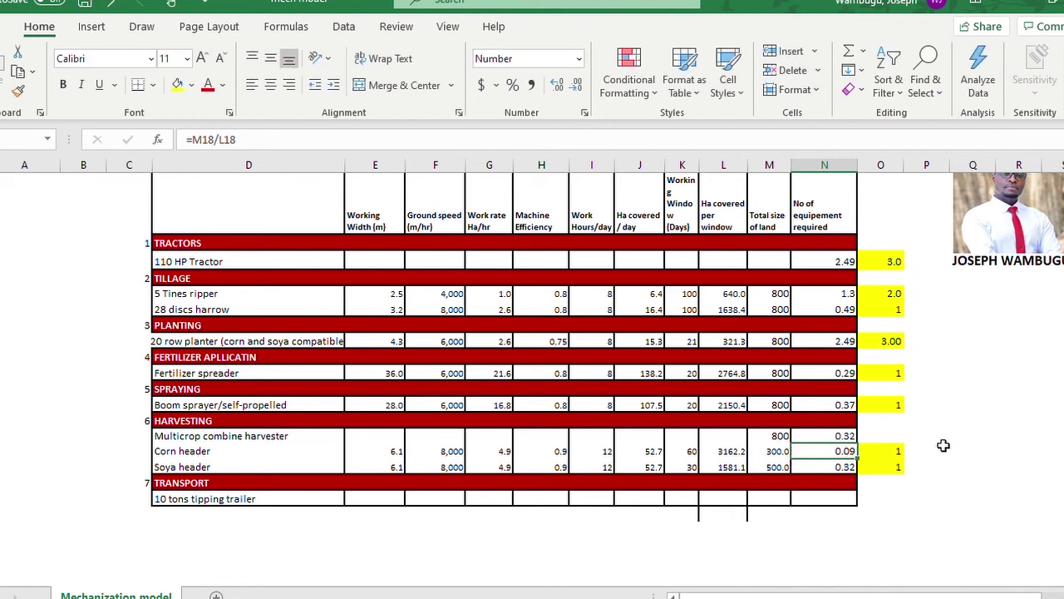
Fill the Boom sprayer's ROUNDUP formula down to the Multicrop combine harvester row and clear the copied formula beside the HARVESTING heading.
{"action": "left_click", "coordinate": [869, 435]}
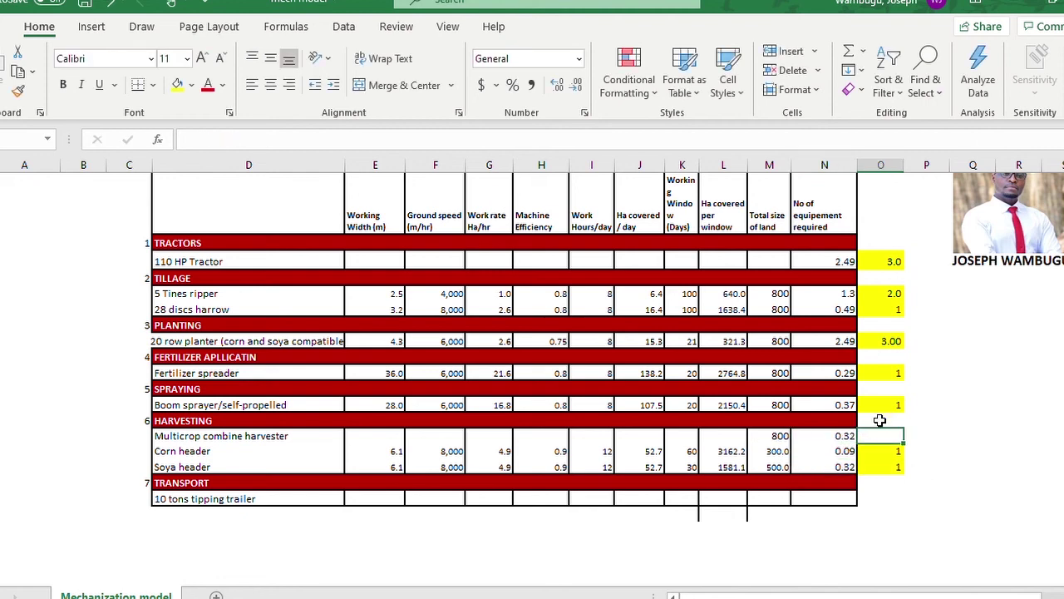
{"action": "left_click", "coordinate": [883, 407]}
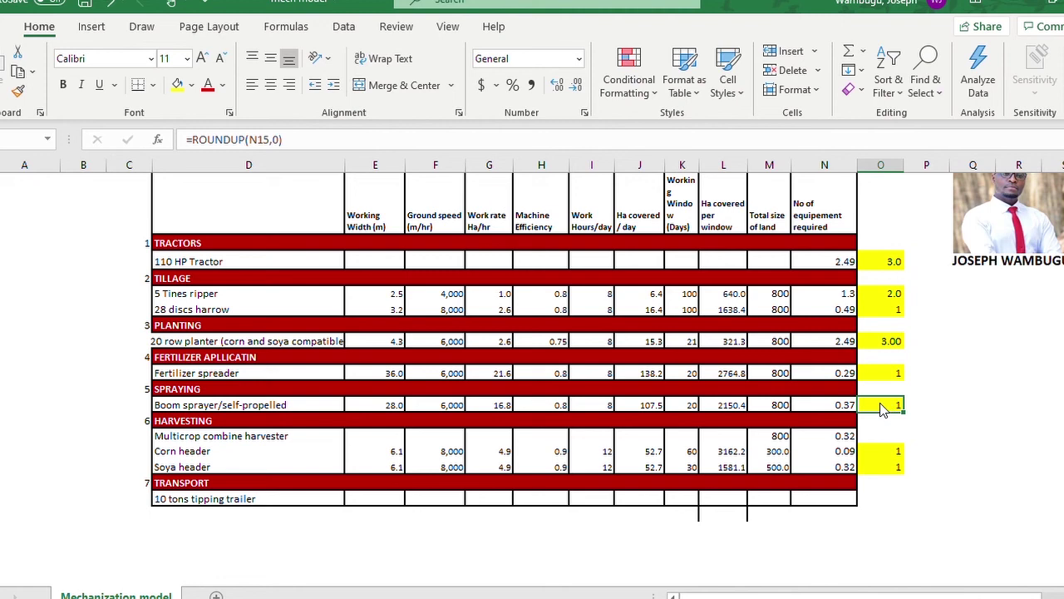
{"action": "left_click_drag", "start_coordinate": [902, 408], "coordinate": [898, 439]}
{"action": "left_click", "coordinate": [956, 420]}
{"action": "left_click", "coordinate": [883, 418]}
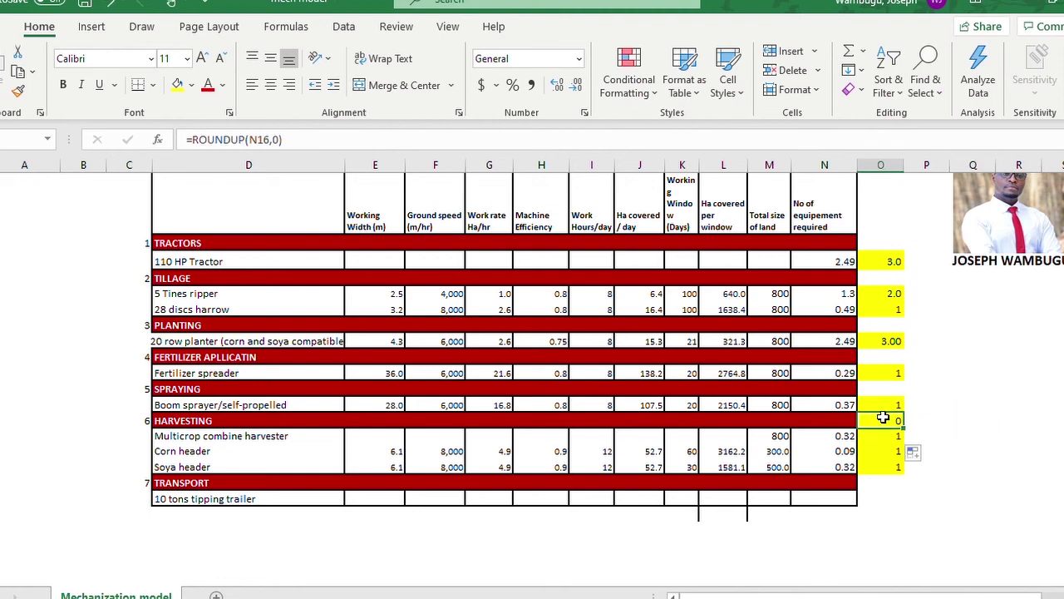
{"action": "key", "text": "Delete"}
{"action": "left_click", "coordinate": [973, 375]}
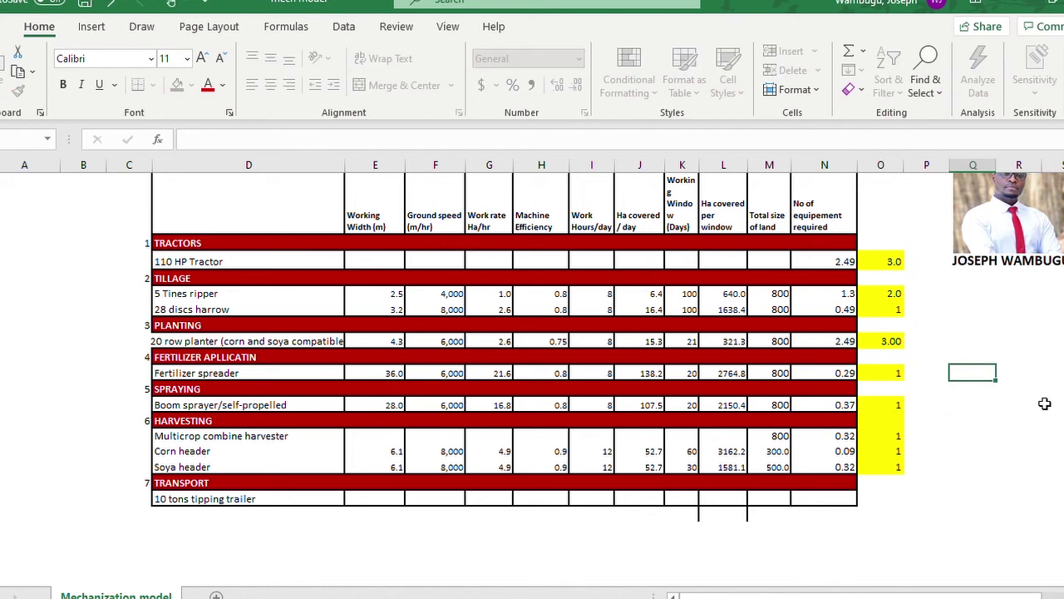
Check the combine harvester's ROUNDUP formula, then review the 10 tons tipping trailer entry against the harvester and header rows.
{"action": "left_click", "coordinate": [878, 435]}
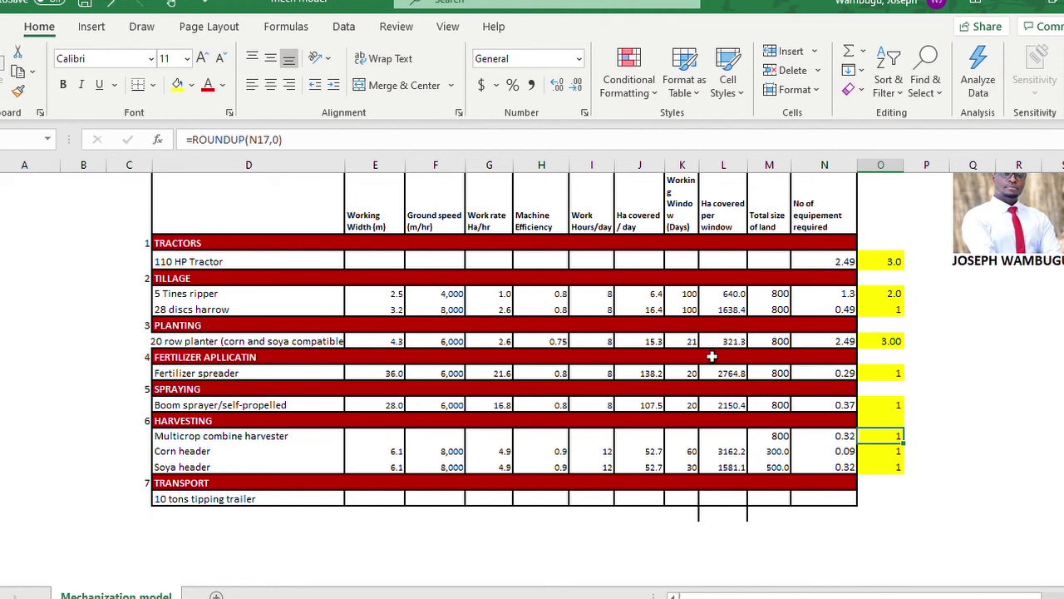
{"action": "scroll", "coordinate": [619, 458], "scroll_direction": "up", "scroll_amount": 1}
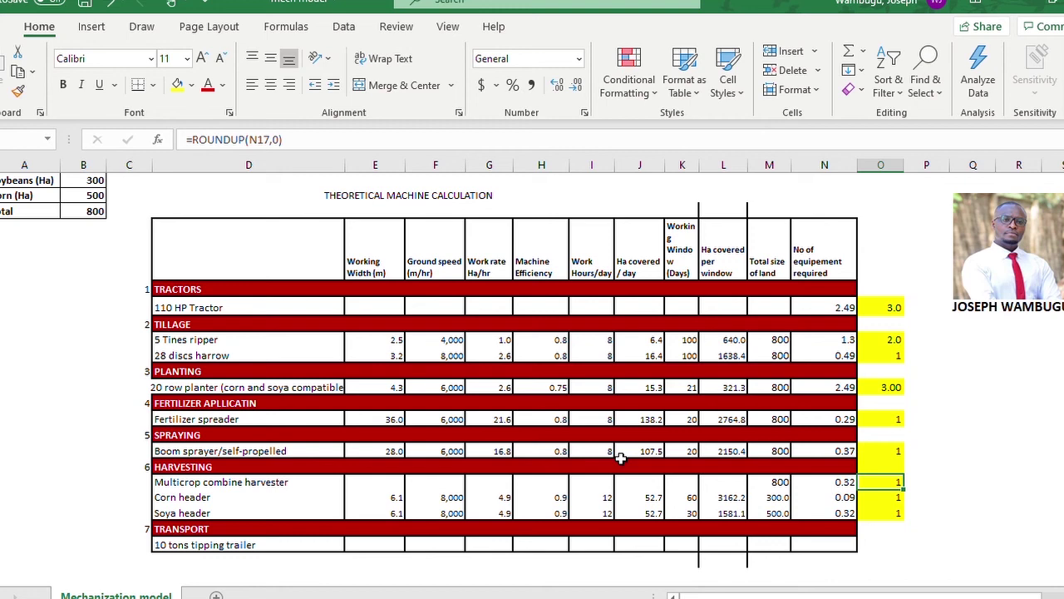
{"action": "scroll", "coordinate": [694, 490], "scroll_direction": "down", "scroll_amount": 1}
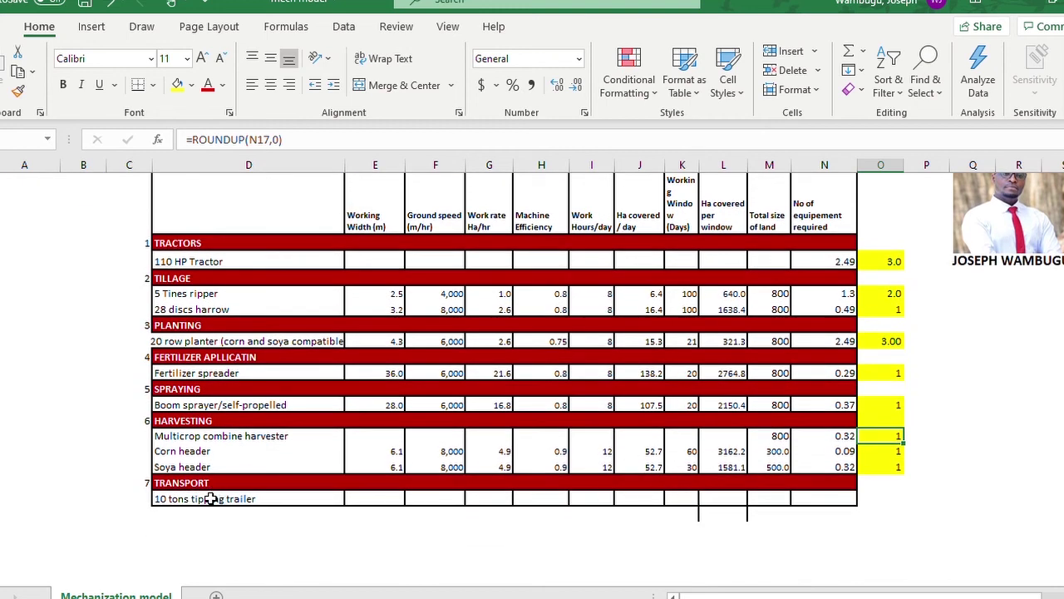
{"action": "left_click", "coordinate": [208, 500]}
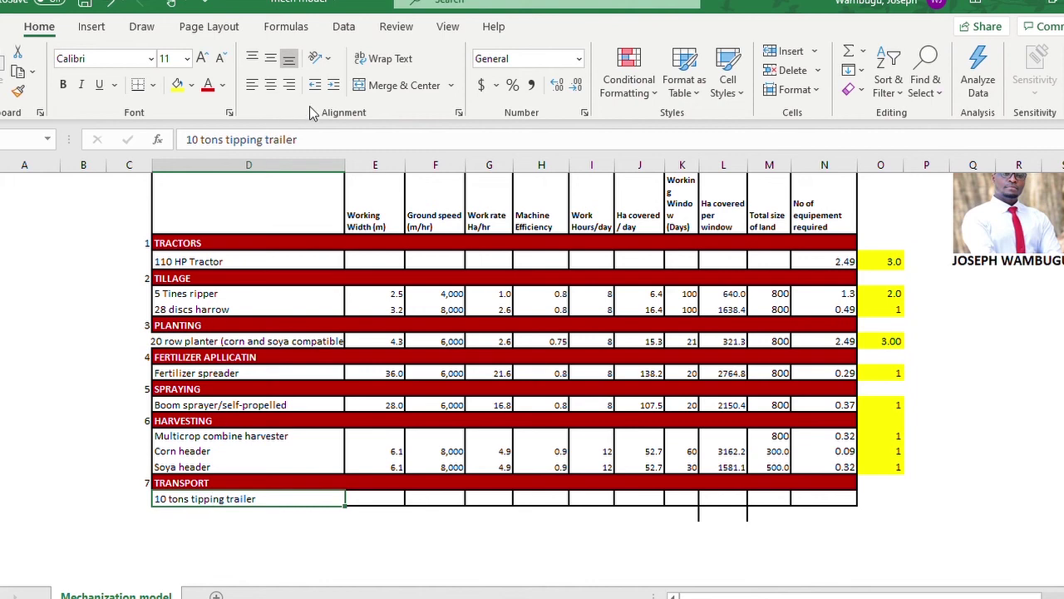
{"action": "left_click", "coordinate": [310, 140]}
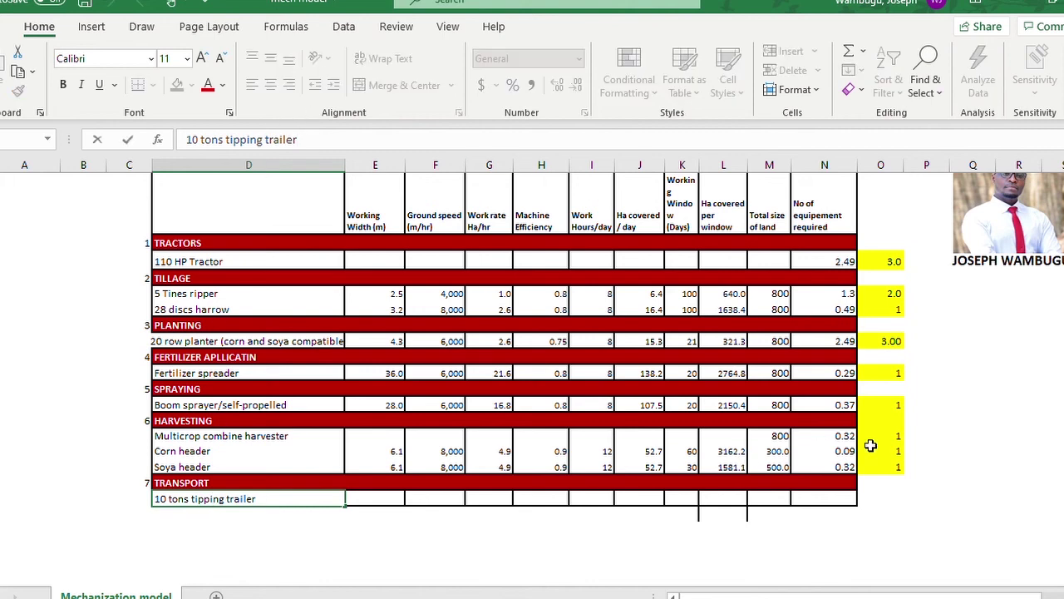
{"action": "left_click_drag", "start_coordinate": [285, 436], "coordinate": [836, 463]}
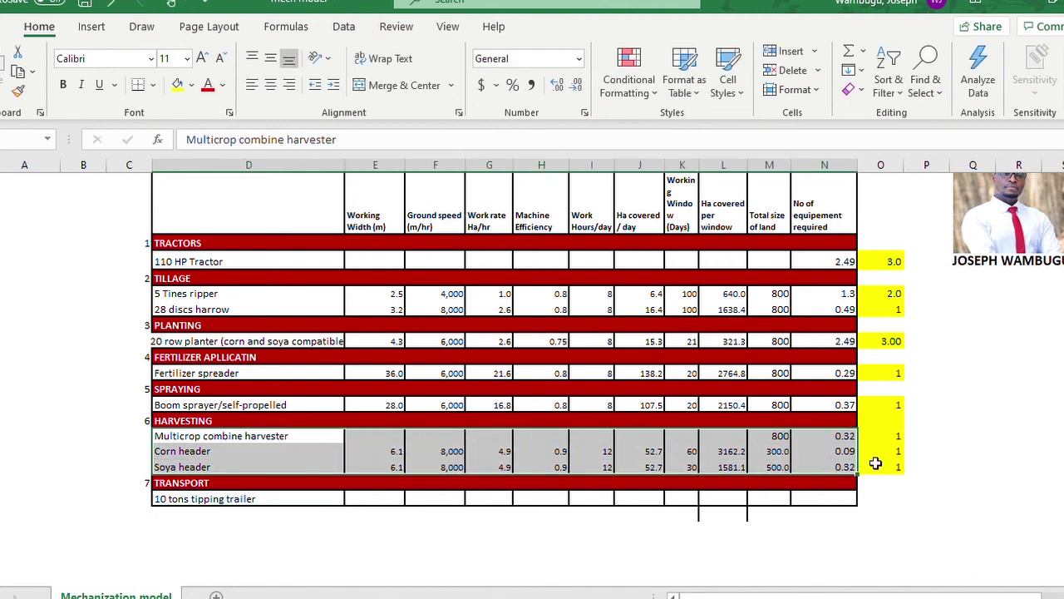
{"action": "left_click", "coordinate": [985, 465]}
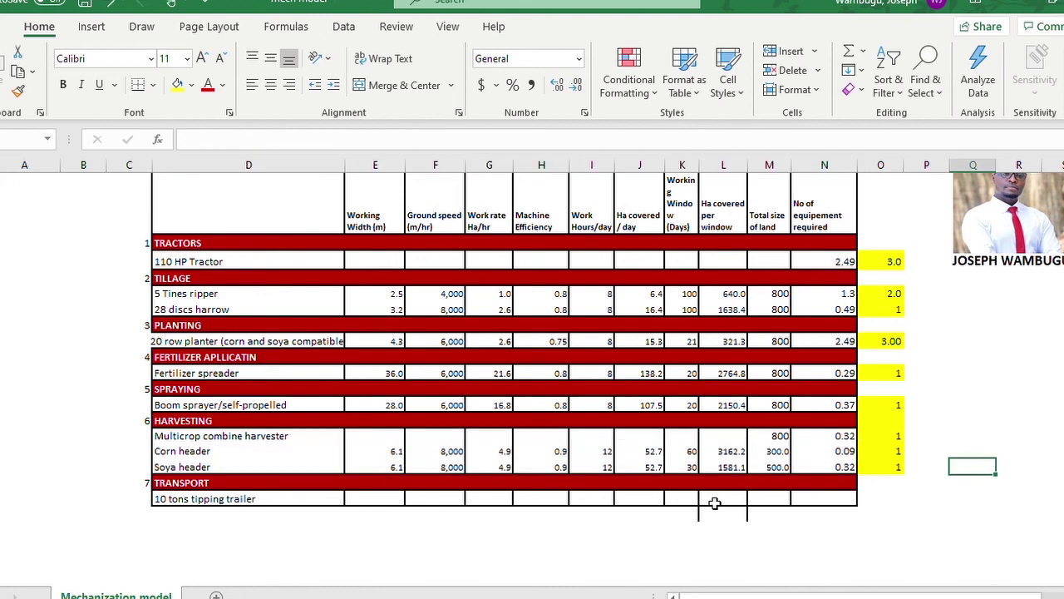
Link the 10 tons tipping trailer's number of equipment required to the combine harvester's rounded-up quantity with =O17.
{"action": "left_click", "coordinate": [838, 497]}
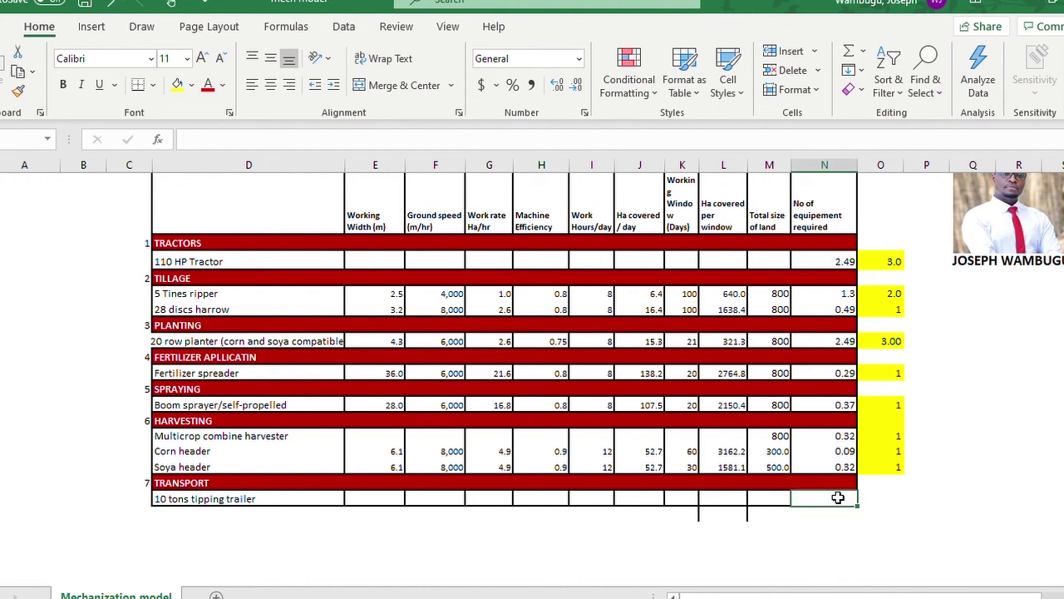
{"action": "type", "text": "="}
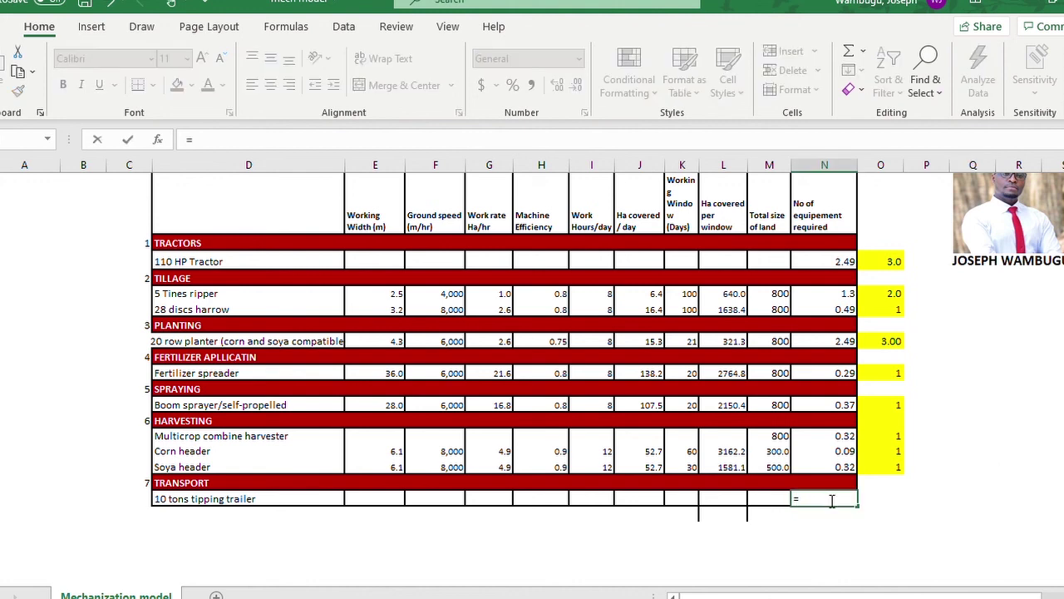
{"action": "left_click", "coordinate": [895, 435]}
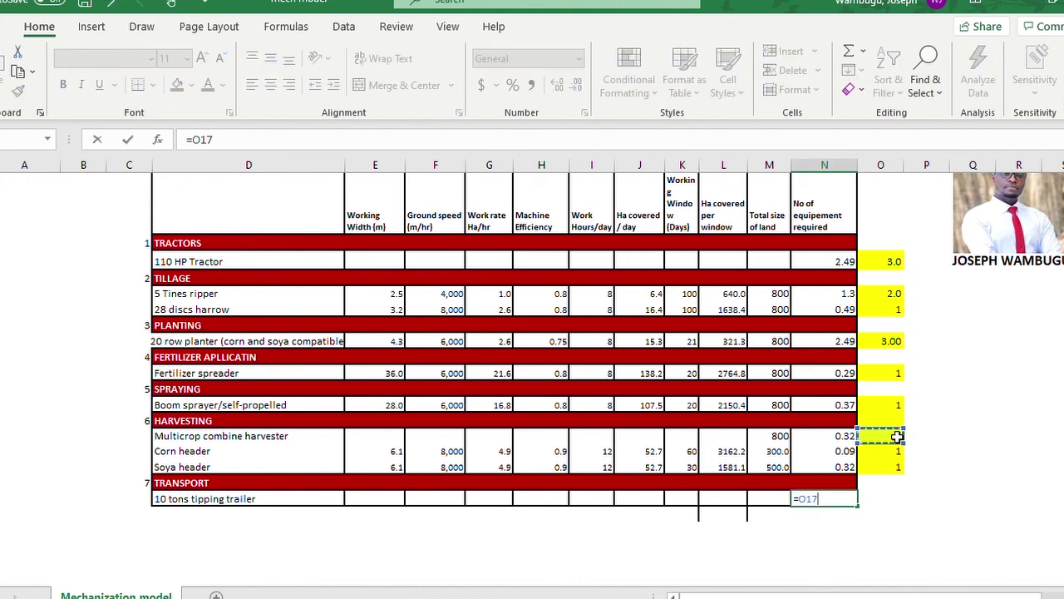
{"action": "key", "text": "Return"}
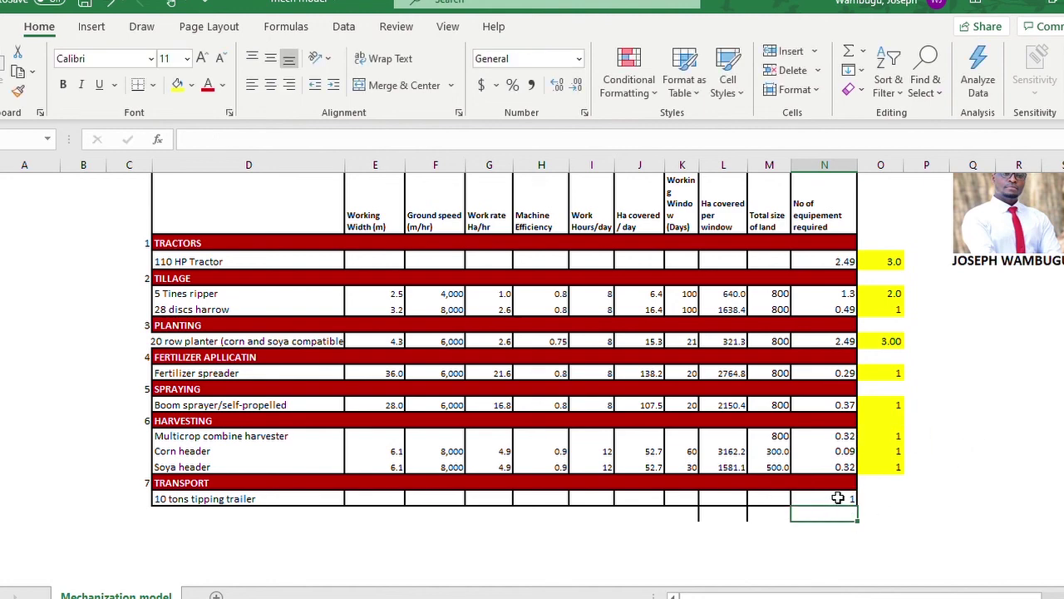
{"action": "left_click", "coordinate": [928, 496]}
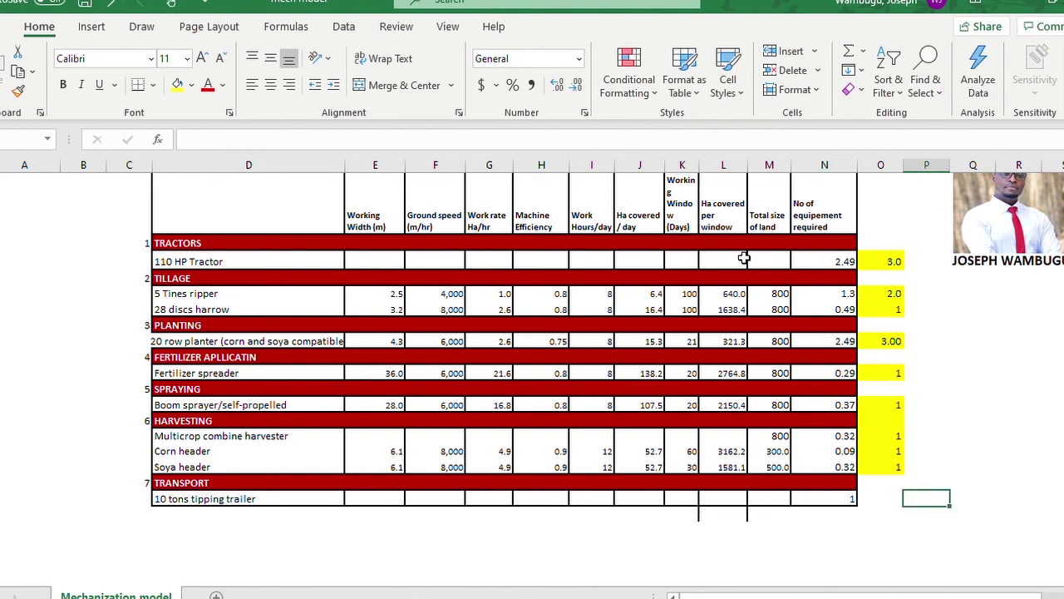
Review the rounded-up quantities for the tractor, ripper, harrow, planter and fertilizer spreader, the planter's working width, and the trailer's blank rounded-up cell.
{"action": "scroll", "coordinate": [640, 316], "scroll_direction": "up", "scroll_amount": 1}
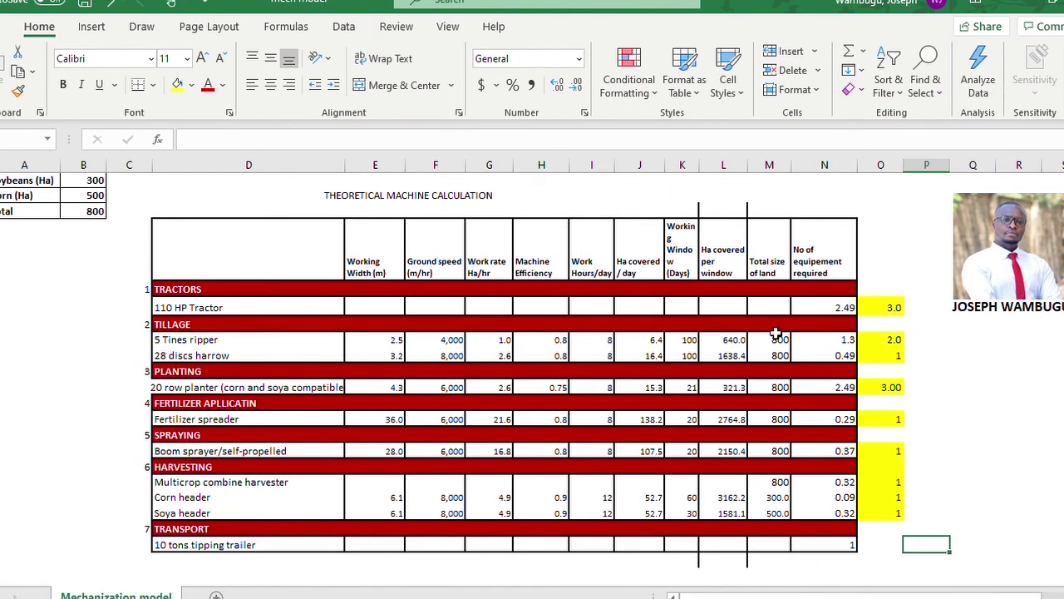
{"action": "scroll", "coordinate": [832, 345], "scroll_direction": "down", "scroll_amount": 2}
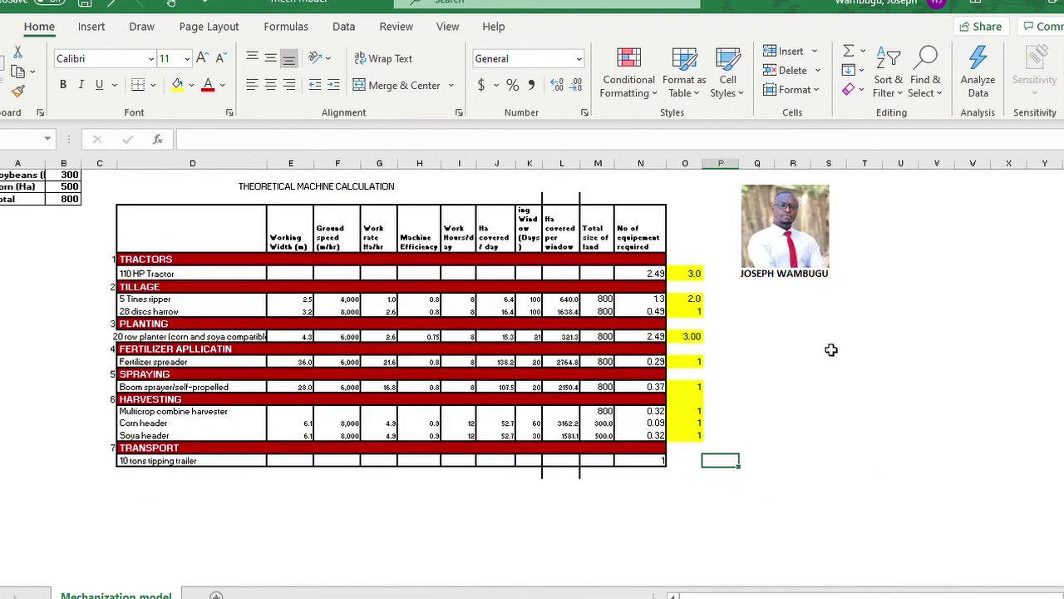
{"action": "left_click", "coordinate": [696, 273]}
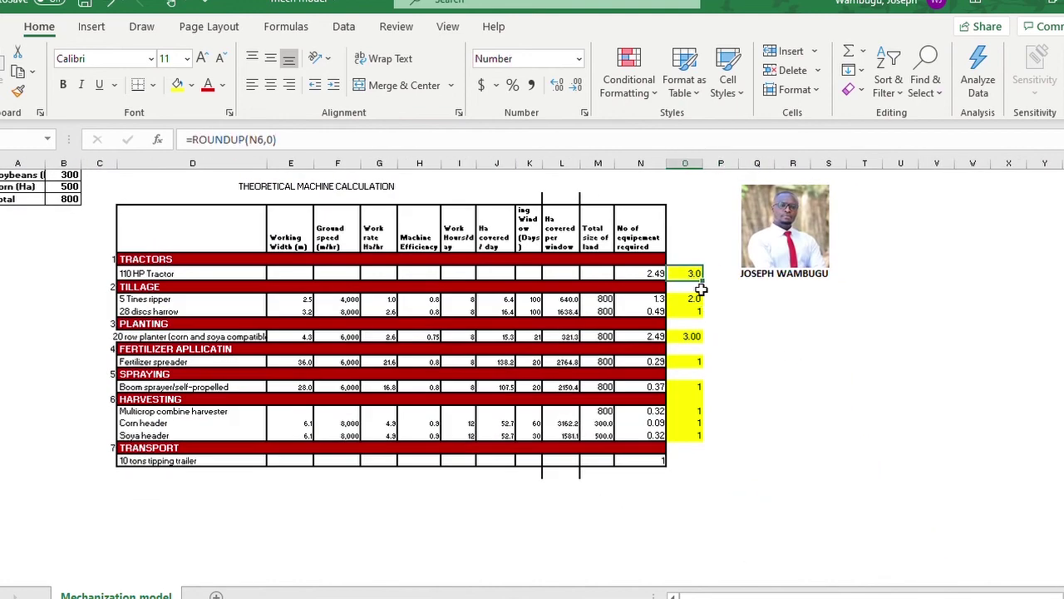
{"action": "left_click", "coordinate": [691, 300]}
{"action": "left_click", "coordinate": [695, 313]}
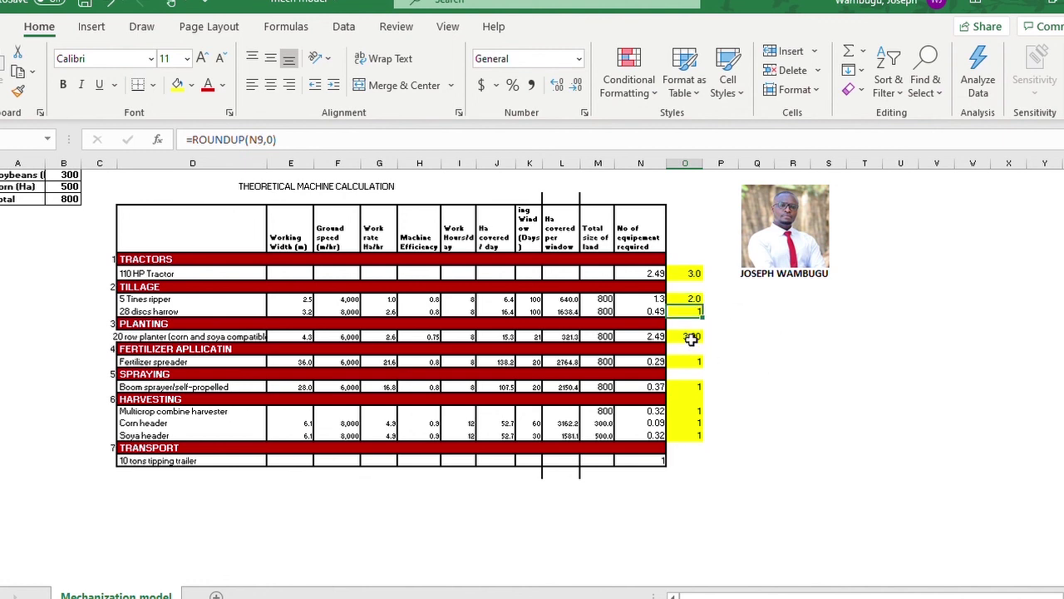
{"action": "left_click", "coordinate": [692, 338]}
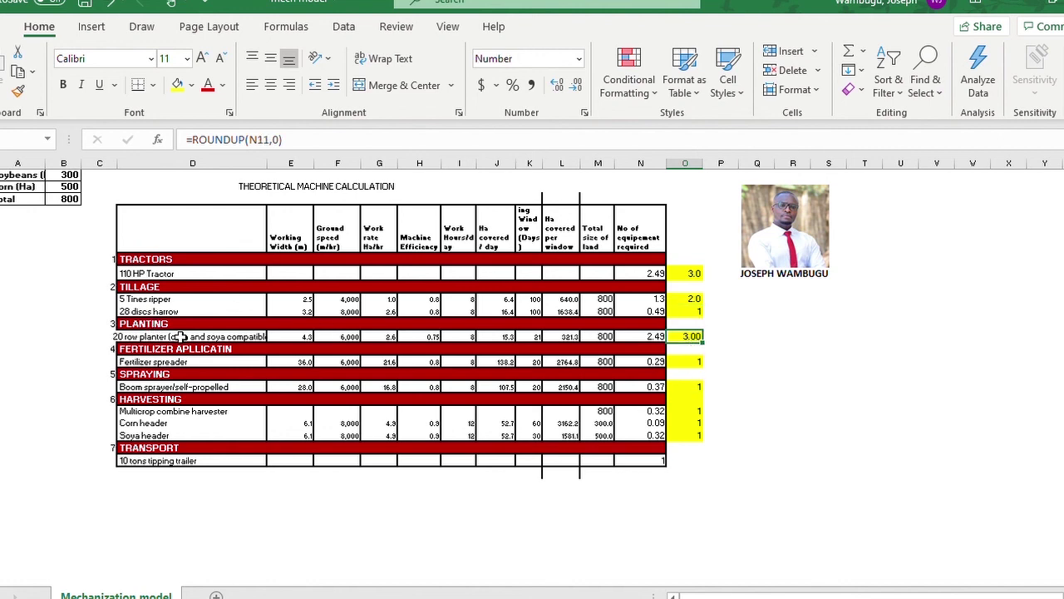
{"action": "left_click", "coordinate": [296, 335]}
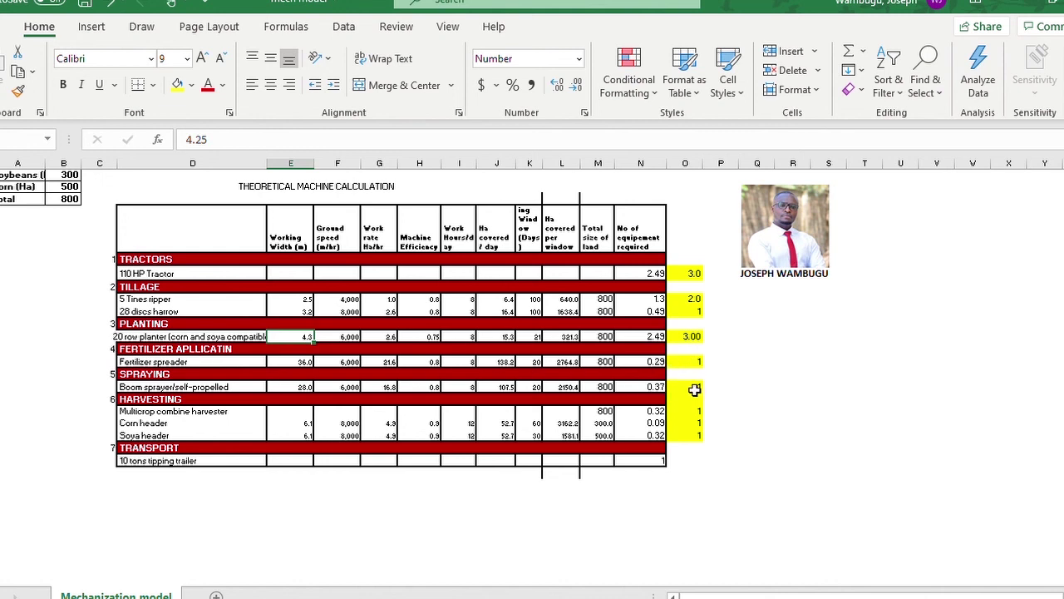
{"action": "left_click", "coordinate": [690, 364]}
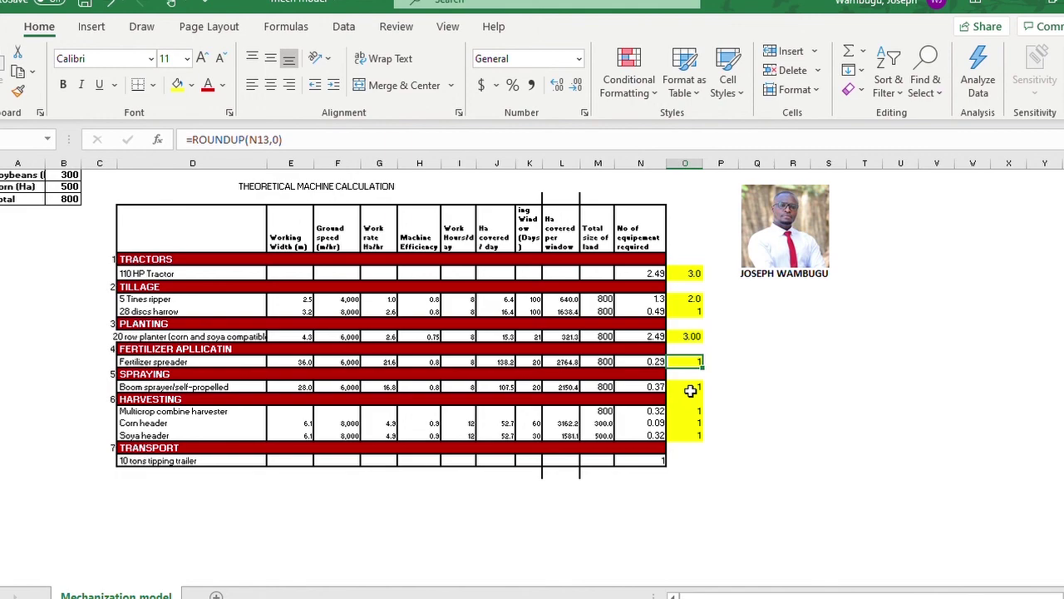
{"action": "left_click", "coordinate": [675, 460]}
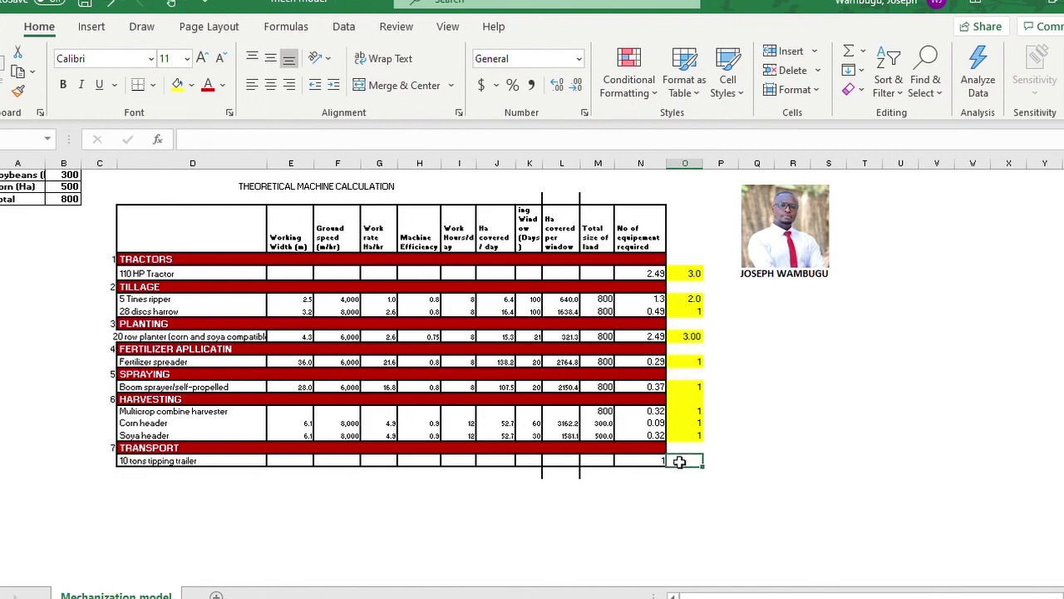